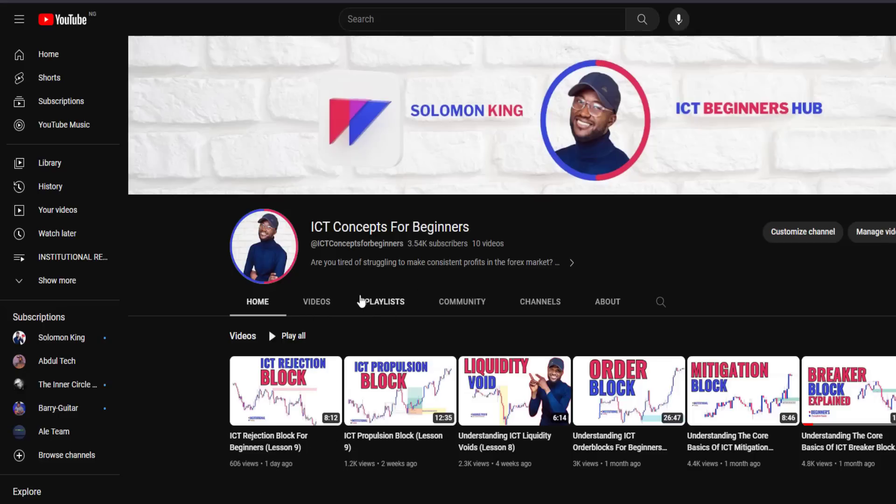
Step: View the channel's created playlists, then bring up the ICT folder in File Explorer to look over its contents
{"action": "left_click", "coordinate": [379, 303]}
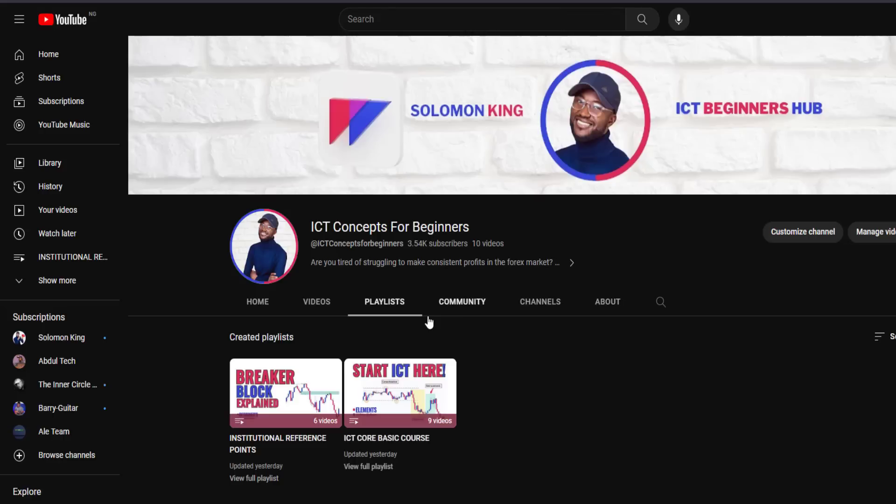
{"action": "mouse_move", "coordinate": [391, 439]}
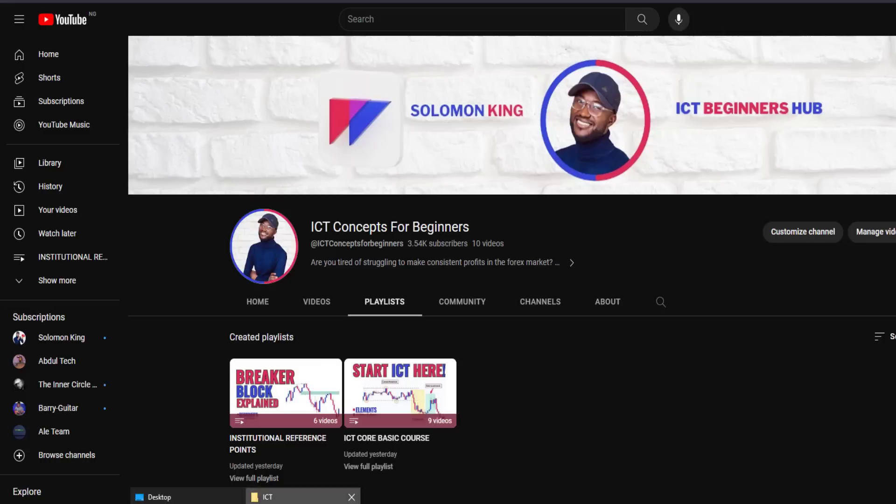
{"action": "left_click", "coordinate": [351, 497]}
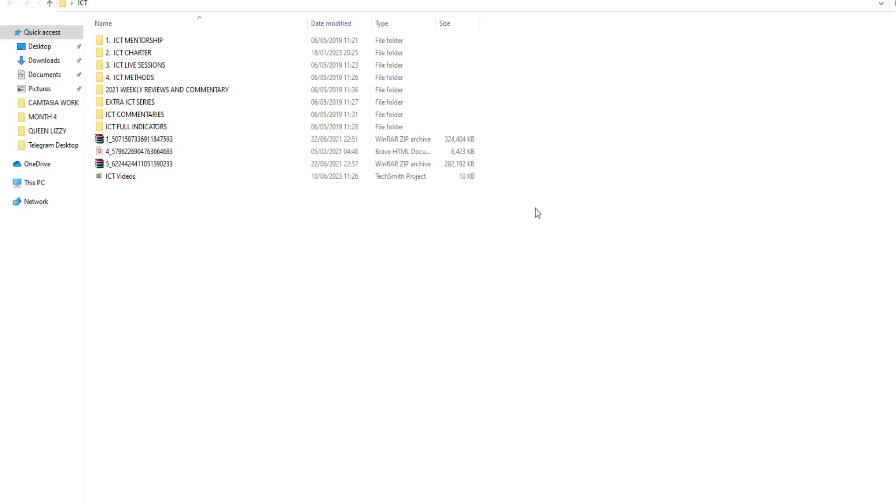
{"action": "left_click_drag", "start_coordinate": [532, 220], "coordinate": [251, 31]}
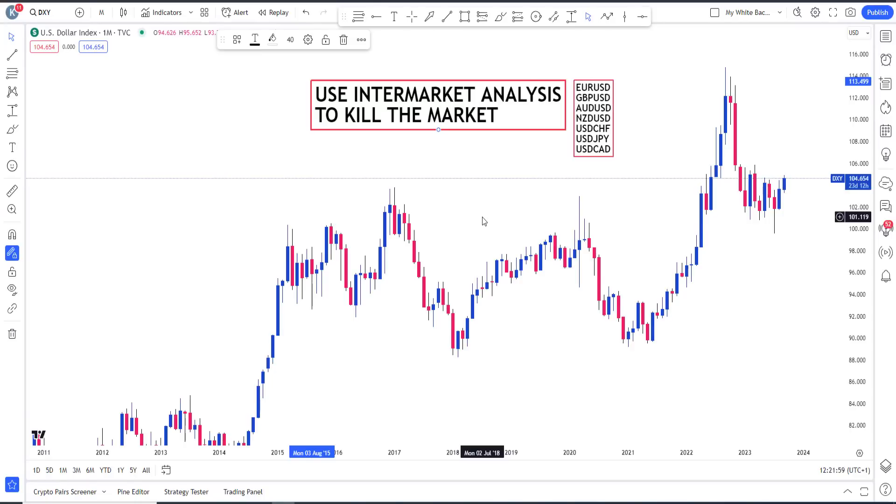
Step: Sketch with the Brush an arrow from a letter D to a letter E, adding an upward arrow above D and a downward arrow beside E
{"action": "left_click", "coordinate": [500, 16]}
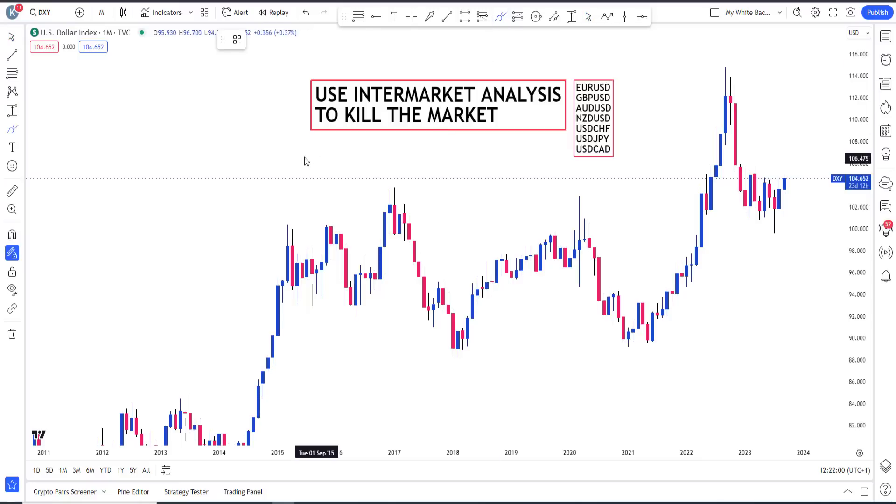
{"action": "left_click_drag", "start_coordinate": [87, 137], "coordinate": [83, 173]}
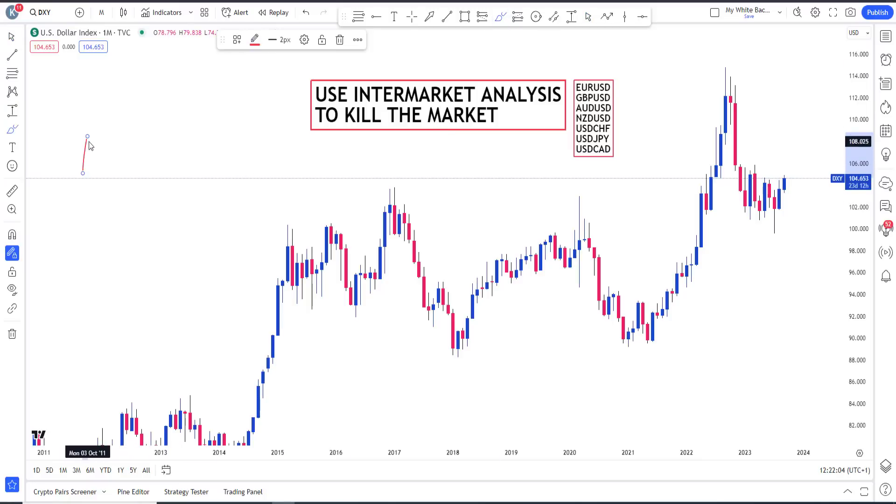
{"action": "mouse_move", "coordinate": [89, 141]}
{"action": "left_mouse_down"}
{"action": "mouse_move", "coordinate": [91, 171]}
{"action": "mouse_move", "coordinate": [78, 173]}
{"action": "left_mouse_up"}
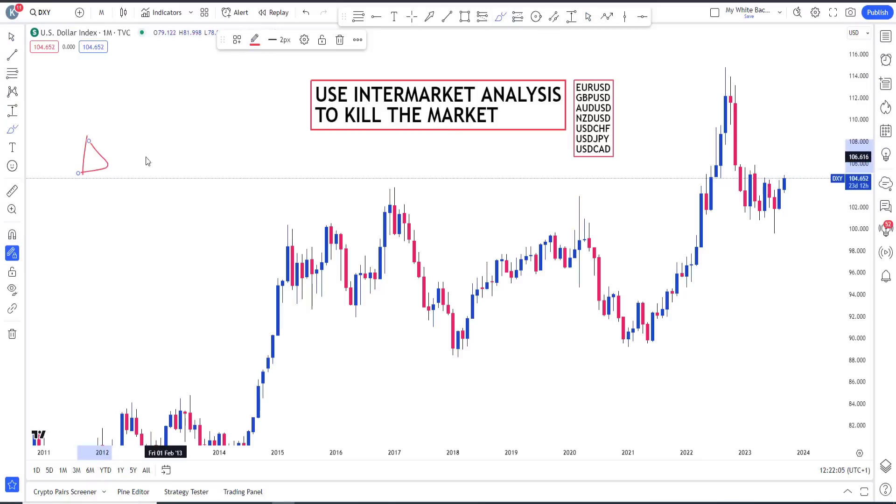
{"action": "mouse_move", "coordinate": [129, 160]}
{"action": "left_mouse_down"}
{"action": "mouse_move", "coordinate": [180, 159]}
{"action": "mouse_move", "coordinate": [161, 172]}
{"action": "left_mouse_up"}
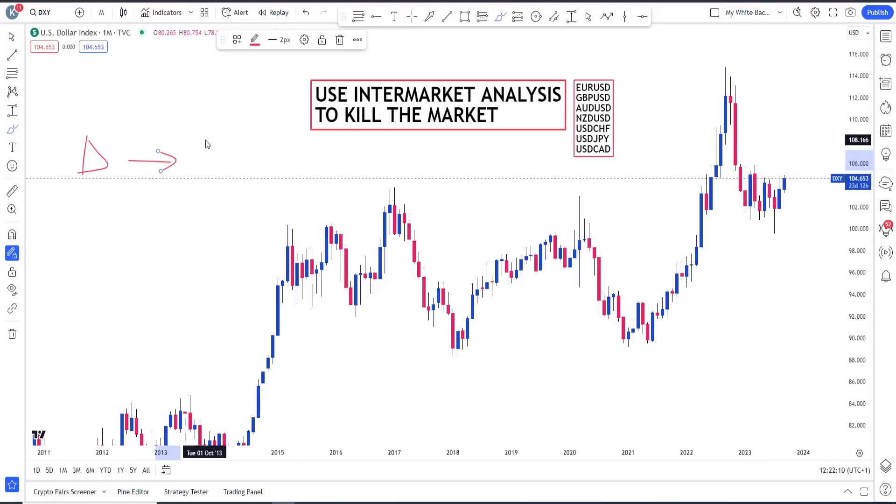
{"action": "mouse_move", "coordinate": [209, 141]}
{"action": "left_mouse_down"}
{"action": "mouse_move", "coordinate": [237, 139]}
{"action": "mouse_move", "coordinate": [214, 139]}
{"action": "mouse_move", "coordinate": [210, 170]}
{"action": "mouse_move", "coordinate": [224, 171]}
{"action": "mouse_move", "coordinate": [224, 155]}
{"action": "left_mouse_up"}
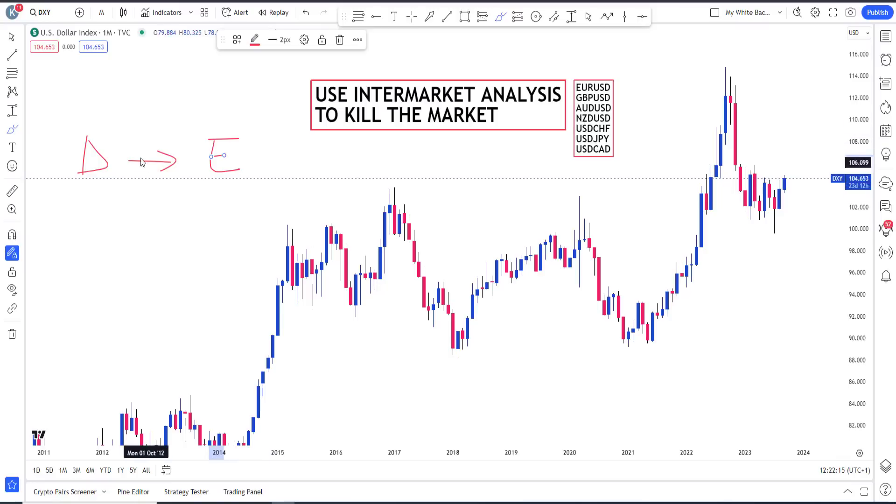
{"action": "mouse_move", "coordinate": [64, 135]}
{"action": "left_mouse_down"}
{"action": "mouse_move", "coordinate": [83, 104]}
{"action": "mouse_move", "coordinate": [92, 110]}
{"action": "left_mouse_up"}
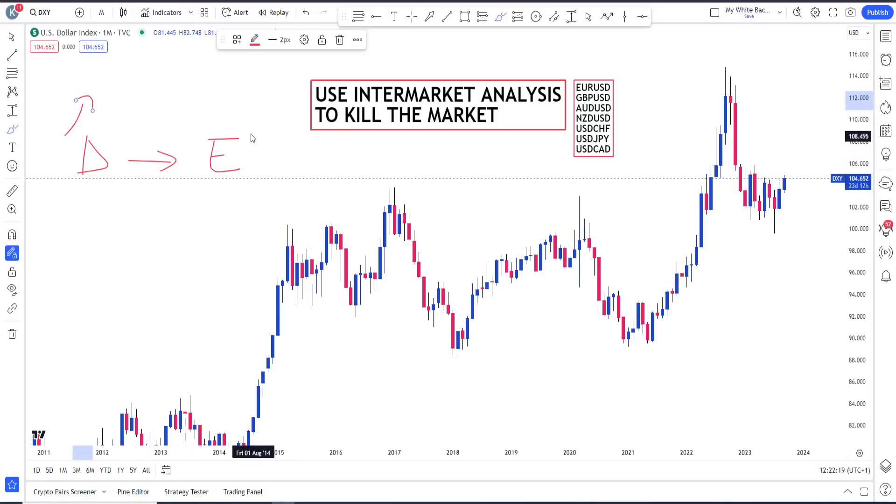
{"action": "mouse_move", "coordinate": [251, 131]}
{"action": "left_mouse_down"}
{"action": "mouse_move", "coordinate": [272, 170]}
{"action": "mouse_move", "coordinate": [277, 145]}
{"action": "left_mouse_up"}
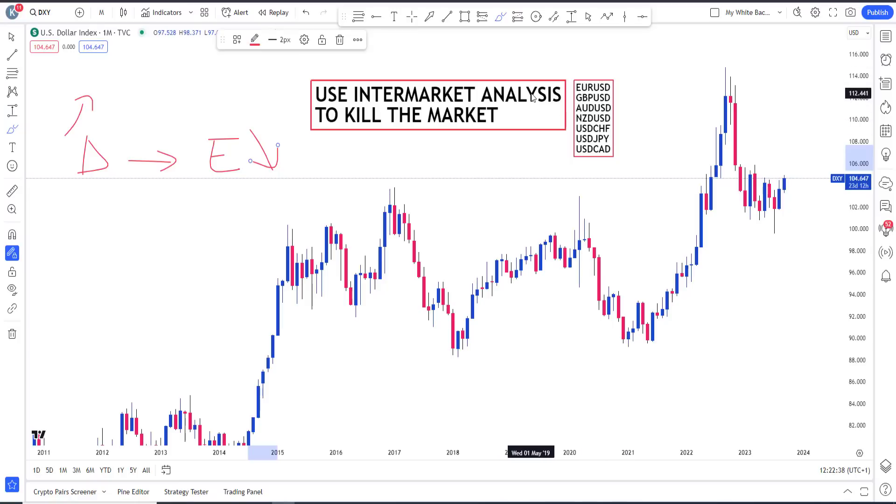
Step: Move the boxed list of currency pairs below the intermarket analysis heading
{"action": "left_click", "coordinate": [588, 19]}
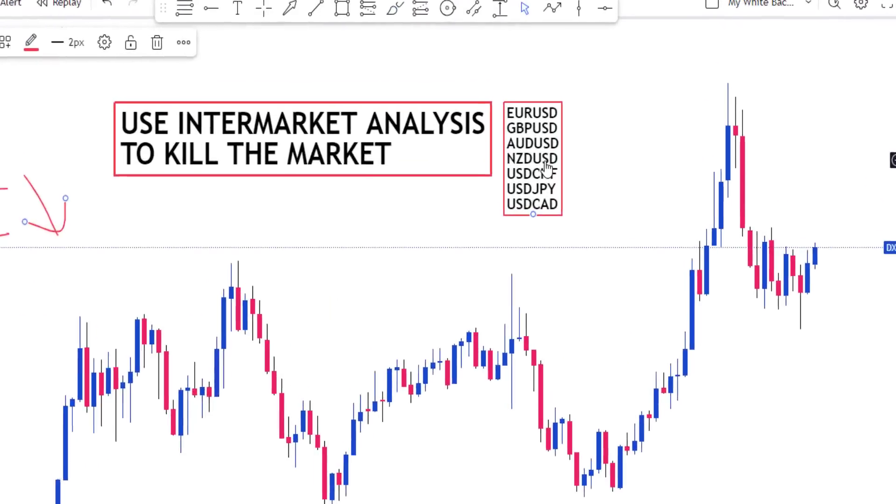
{"action": "left_click_drag", "start_coordinate": [598, 129], "coordinate": [529, 174]}
{"action": "left_click_drag", "start_coordinate": [422, 252], "coordinate": [308, 287]}
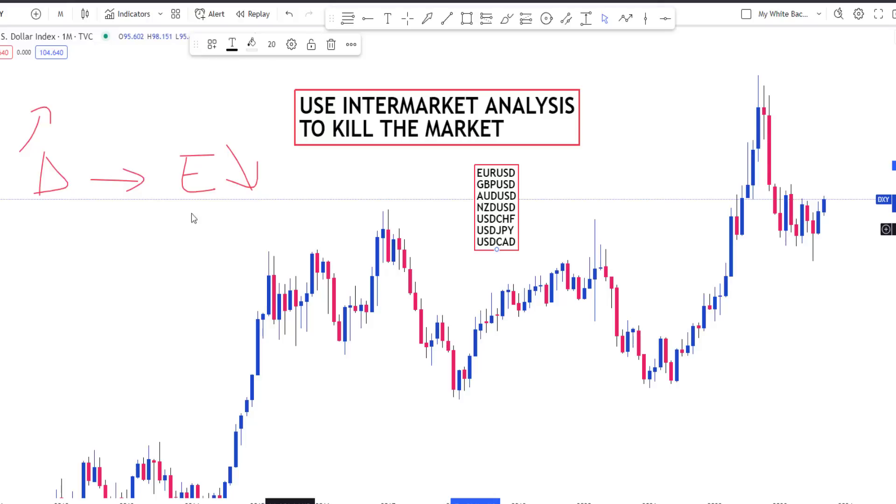
Step: Place a large upward arrow marker beside the D and a large downward one over the E
{"action": "left_click", "coordinate": [427, 18]}
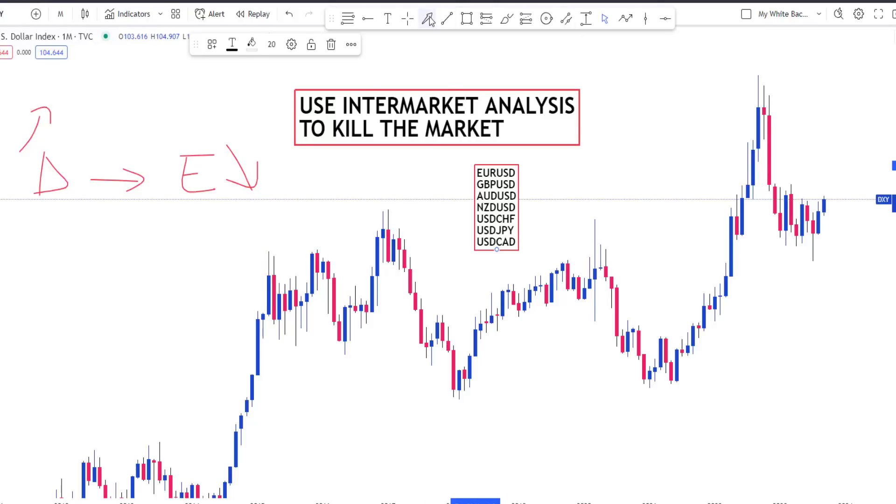
{"action": "mouse_move", "coordinate": [83, 309]}
{"action": "left_mouse_down"}
{"action": "mouse_move", "coordinate": [122, 172]}
{"action": "mouse_move", "coordinate": [122, 141]}
{"action": "left_mouse_up"}
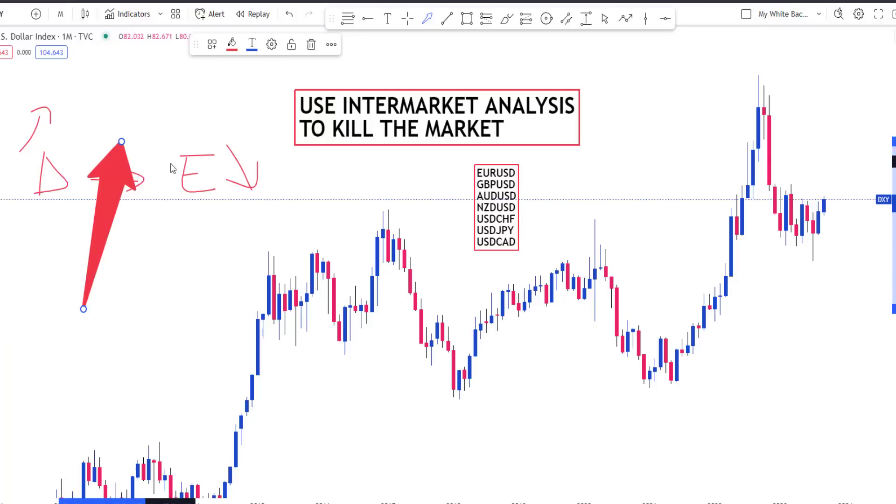
{"action": "left_click_drag", "start_coordinate": [165, 142], "coordinate": [225, 290]}
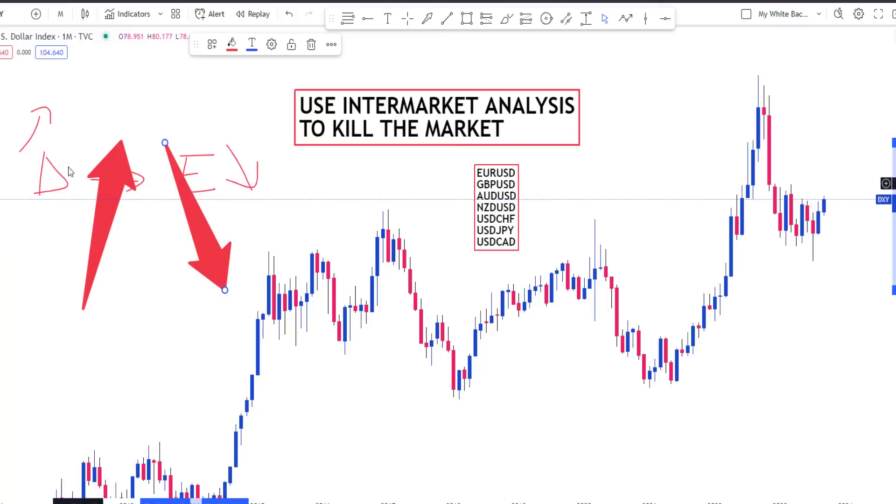
Step: Delete all the brush sketches and both arrow markers together from the chart
{"action": "left_click", "coordinate": [2, 96]}
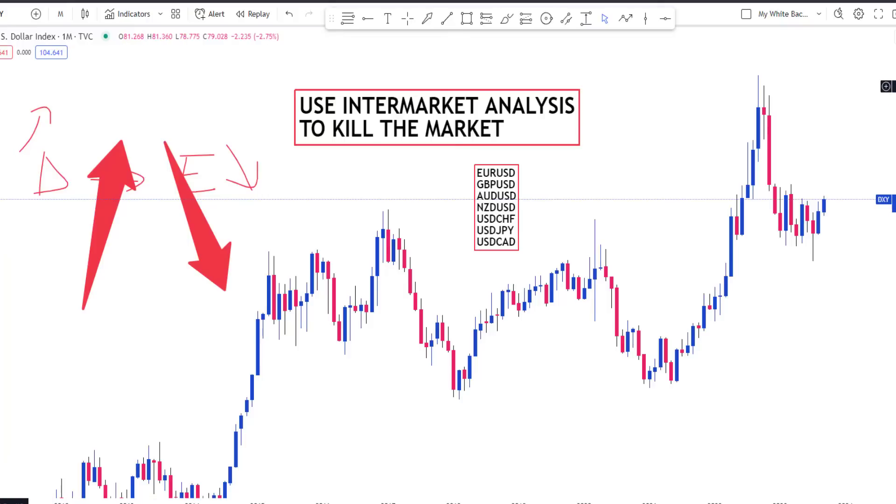
{"action": "left_click_drag", "start_coordinate": [3, 97], "coordinate": [220, 257]}
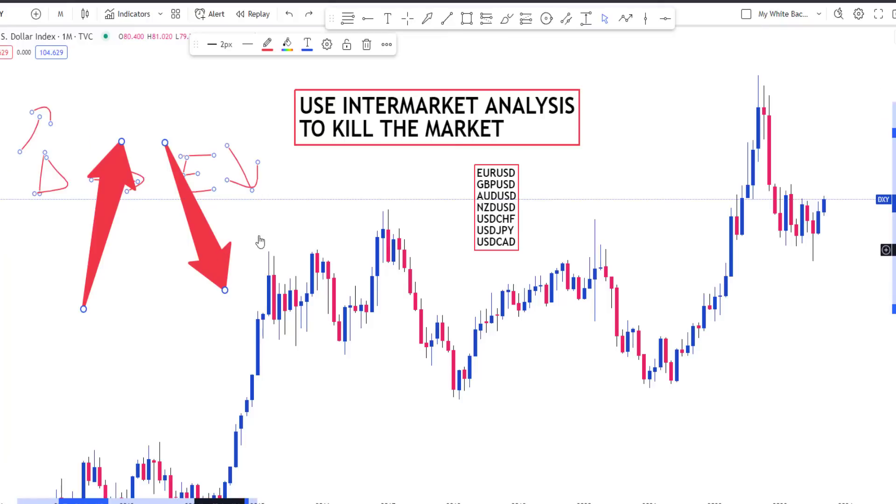
{"action": "key", "text": "Delete"}
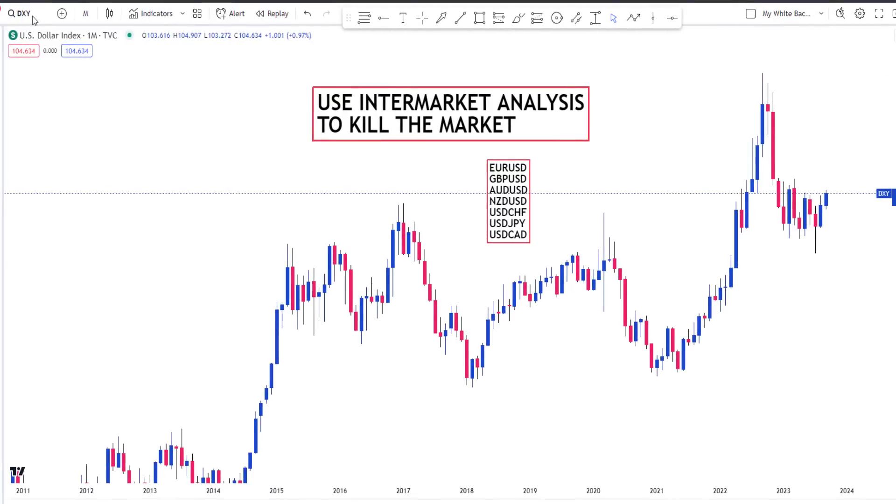
{"action": "left_click", "coordinate": [30, 15]}
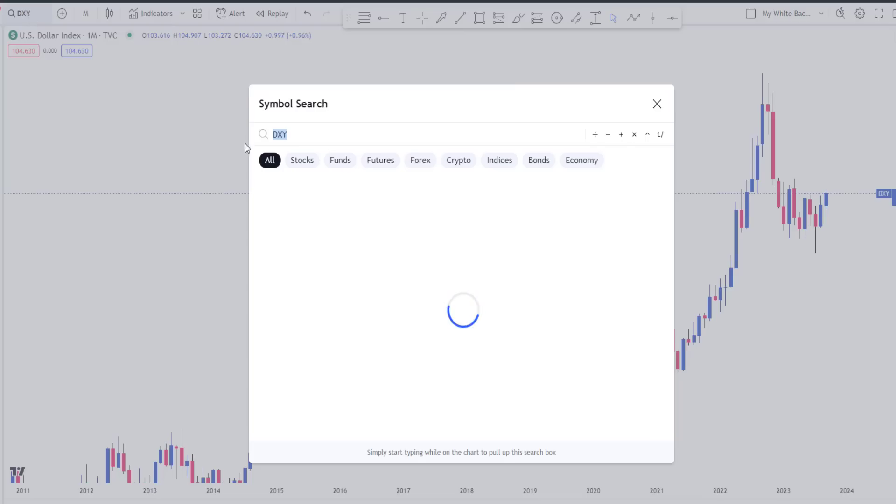
{"action": "left_click", "coordinate": [658, 105]}
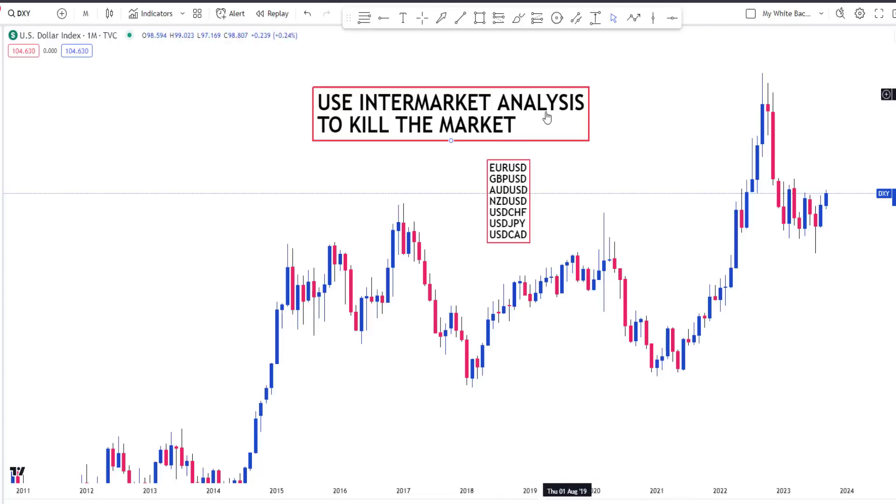
Step: Clear the intermarket analysis heading and the boxed currency pair list off the chart
{"action": "left_click_drag", "start_coordinate": [504, 88], "coordinate": [525, 39]}
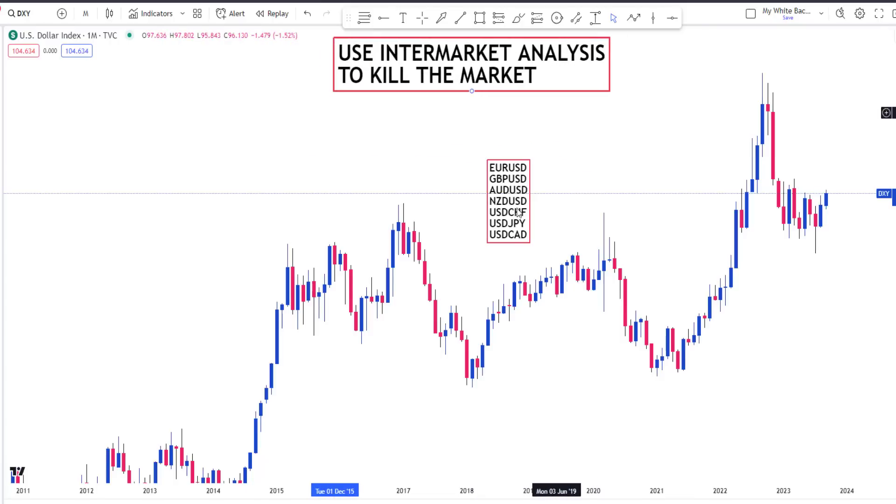
{"action": "left_click_drag", "start_coordinate": [535, 189], "coordinate": [673, 59]}
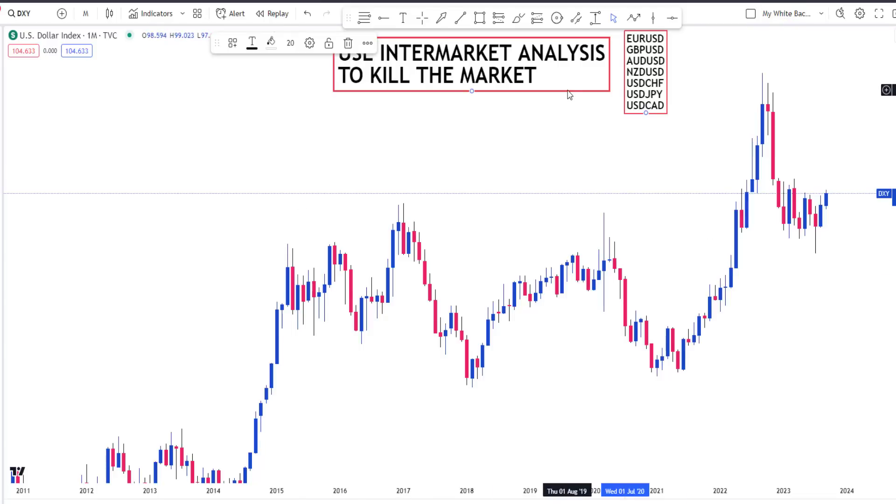
{"action": "left_click", "coordinate": [581, 91]}
{"action": "key", "text": "Delete"}
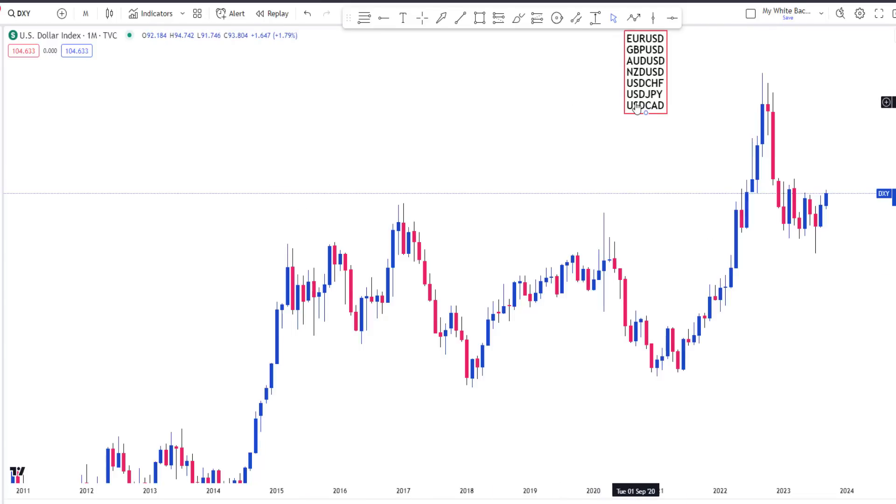
{"action": "left_click", "coordinate": [639, 106]}
{"action": "key", "text": "Delete"}
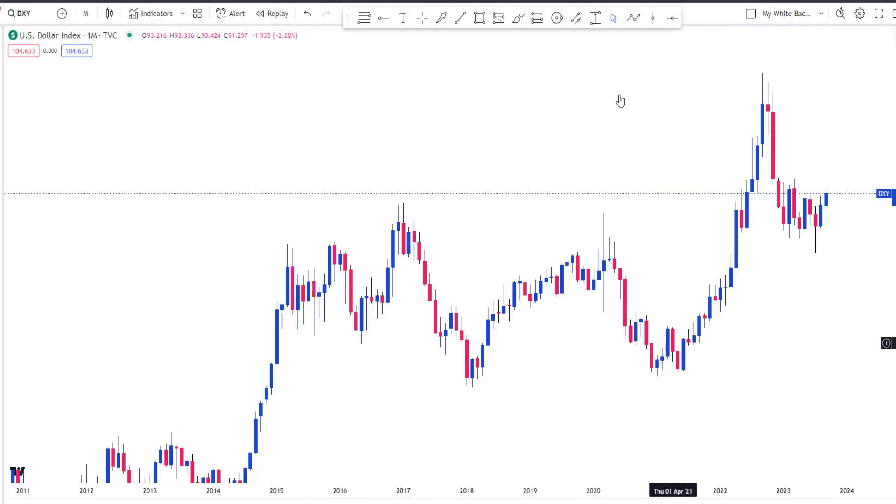
Step: Draw a Fibonacci retracement from the May 2021 low at about 89.56 to the 2022 high level at about 114.93, extending to June 2025
{"action": "left_click_drag", "start_coordinate": [590, 101], "coordinate": [457, 103]}
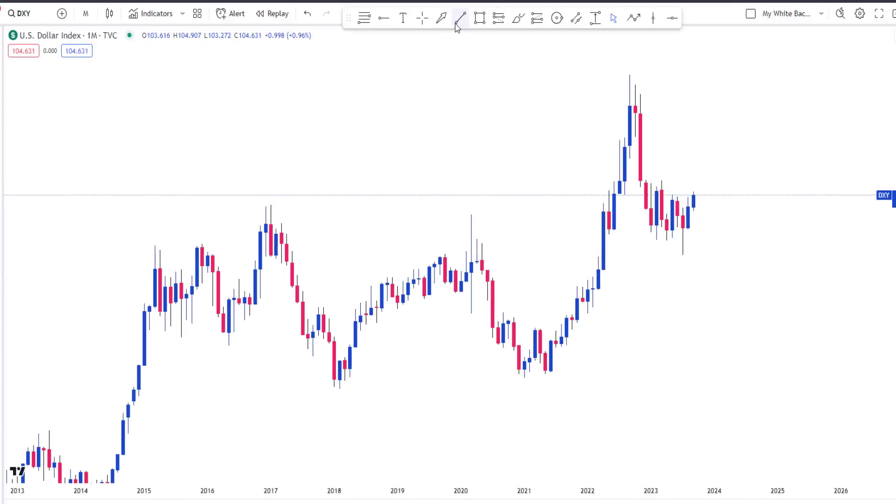
{"action": "left_click", "coordinate": [365, 19]}
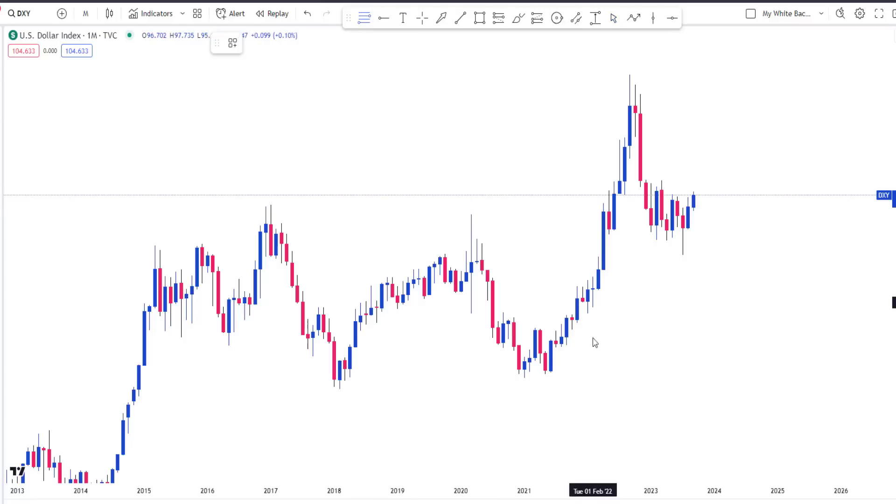
{"action": "left_click", "coordinate": [546, 374]}
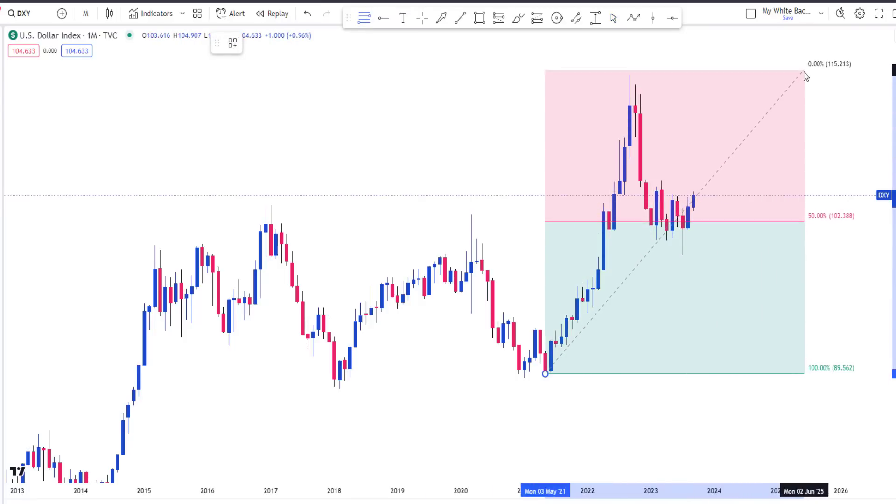
{"action": "left_click", "coordinate": [805, 74]}
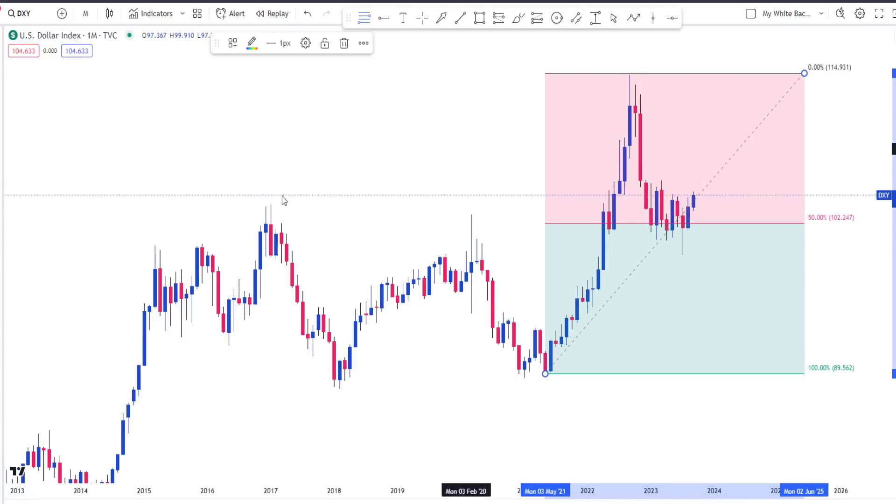
Step: Circle the early 2017 high and the 2020 high with the Brush
{"action": "left_click", "coordinate": [519, 19]}
{"action": "mouse_move", "coordinate": [269, 190]}
{"action": "left_mouse_down"}
{"action": "mouse_move", "coordinate": [276, 220]}
{"action": "mouse_move", "coordinate": [268, 191]}
{"action": "left_mouse_up"}
{"action": "left_click_drag", "start_coordinate": [458, 203], "coordinate": [447, 207]}
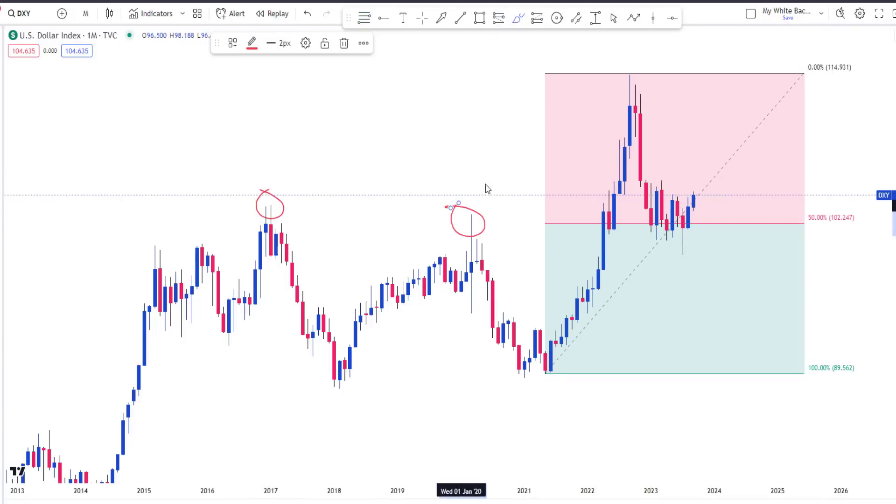
{"action": "left_click", "coordinate": [614, 19]}
Step: Draw a rectangle zone from the September 2001 low across to July 2023, covering the upper part of the 2022 peak
{"action": "scroll", "coordinate": [580, 140], "scroll_direction": "down", "scroll_amount": 5}
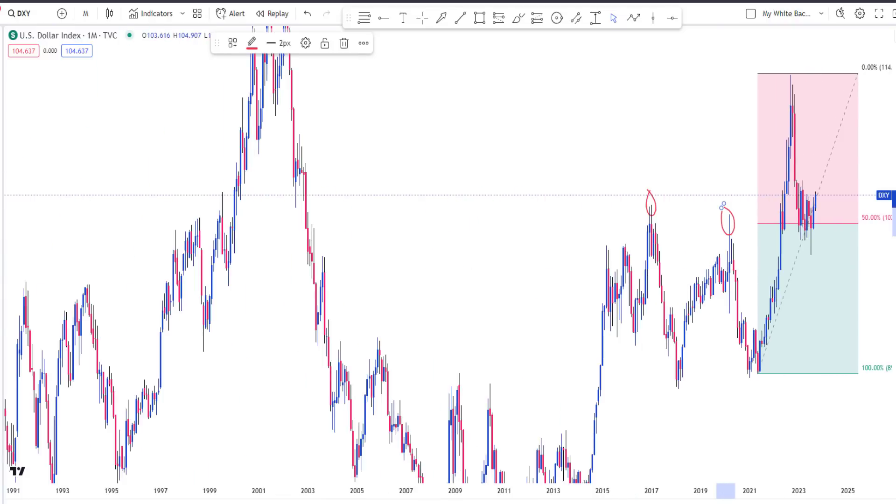
{"action": "left_click_drag", "start_coordinate": [894, 61], "coordinate": [874, 140]}
{"action": "left_click_drag", "start_coordinate": [589, 137], "coordinate": [568, 148]}
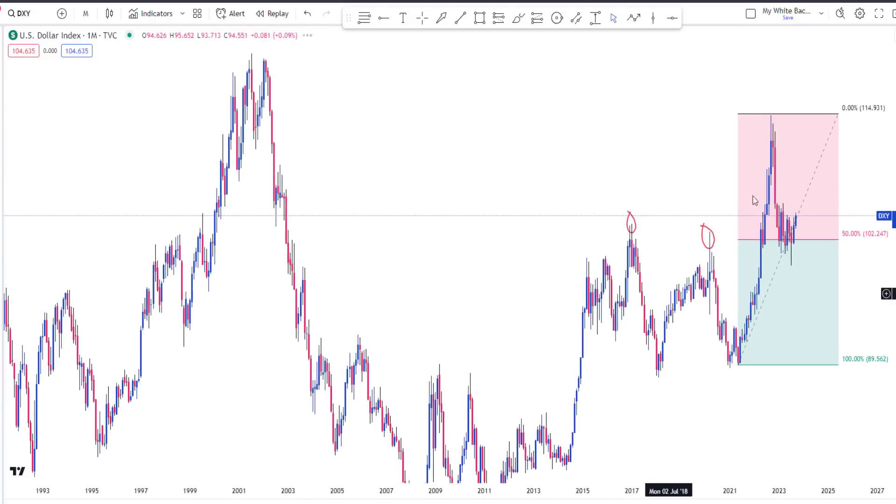
{"action": "scroll", "coordinate": [755, 201], "scroll_direction": "up", "scroll_amount": 2}
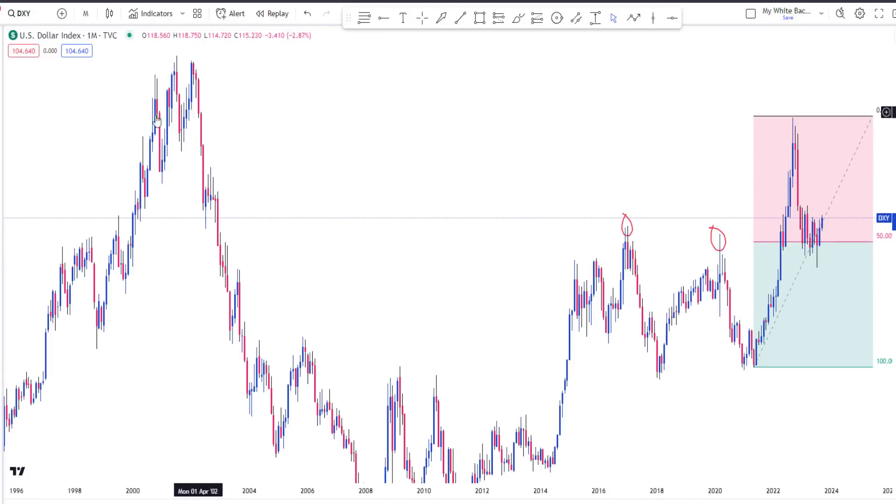
{"action": "left_click_drag", "start_coordinate": [287, 118], "coordinate": [336, 116]}
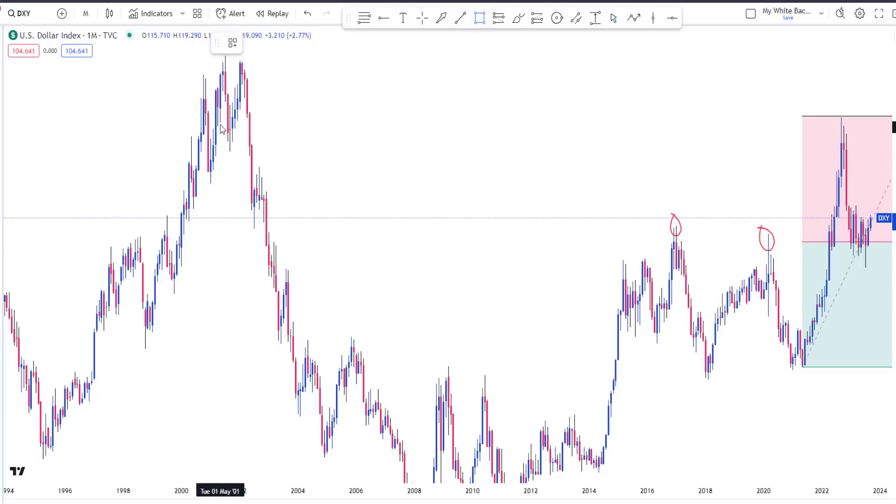
{"action": "mouse_move", "coordinate": [230, 105]}
{"action": "left_mouse_down"}
{"action": "mouse_move", "coordinate": [306, 182]}
{"action": "mouse_move", "coordinate": [630, 146]}
{"action": "mouse_move", "coordinate": [770, 159]}
{"action": "mouse_move", "coordinate": [866, 153]}
{"action": "left_mouse_up"}
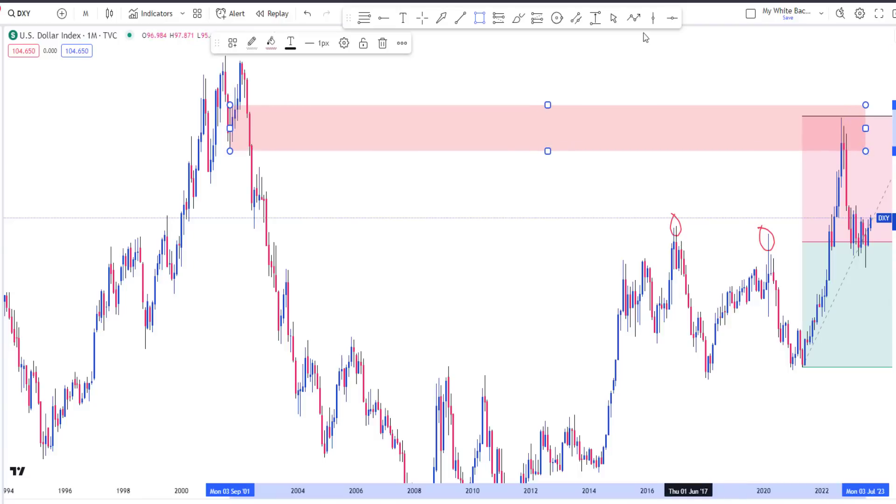
Step: Delete the Fibonacci retracement drawn from the May 2021 low to the 2022 high
{"action": "left_click_drag", "start_coordinate": [573, 234], "coordinate": [392, 236]}
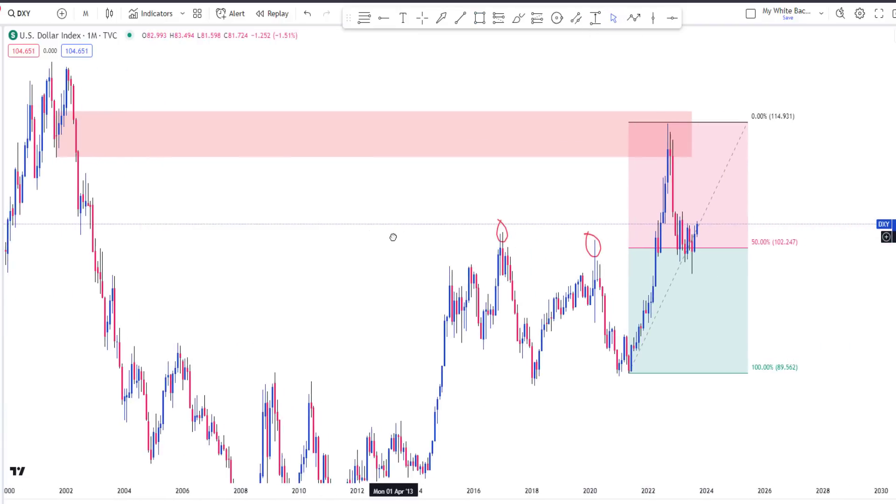
{"action": "scroll", "coordinate": [639, 204], "scroll_direction": "up", "scroll_amount": 3}
{"action": "scroll", "coordinate": [768, 172], "scroll_direction": "up", "scroll_amount": 2}
{"action": "left_click_drag", "start_coordinate": [736, 143], "coordinate": [785, 85]}
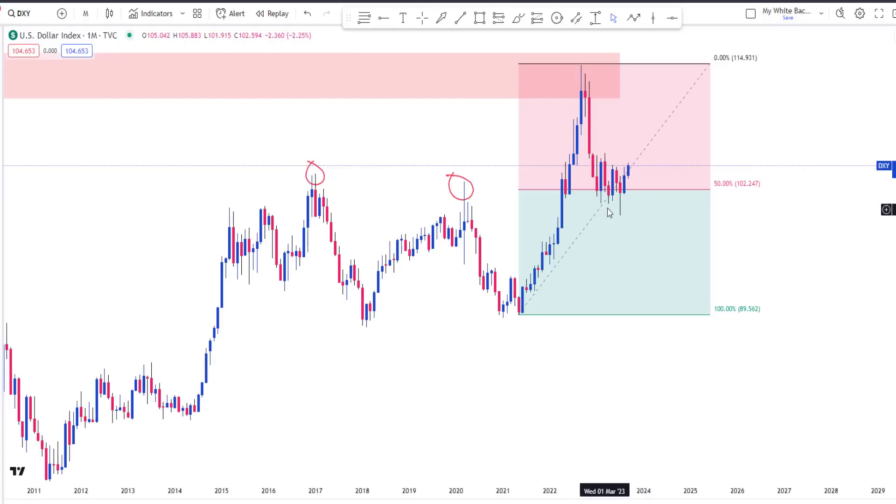
{"action": "left_click", "coordinate": [614, 151]}
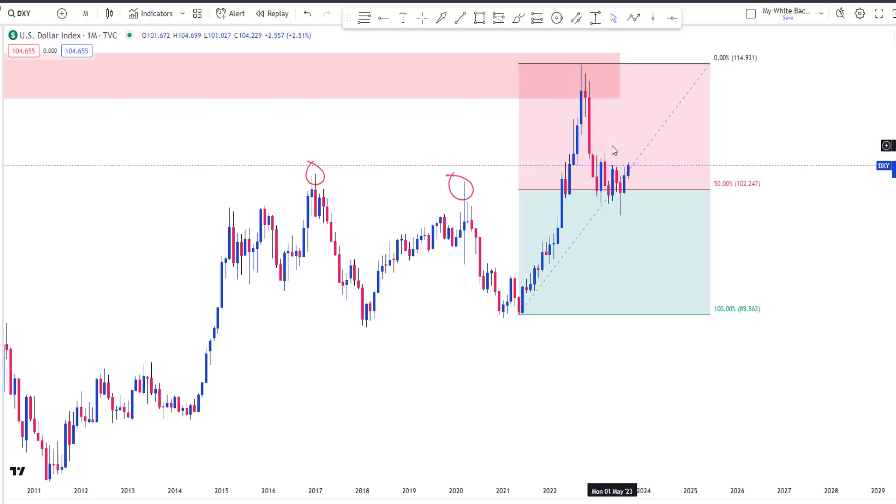
{"action": "left_click", "coordinate": [604, 211]}
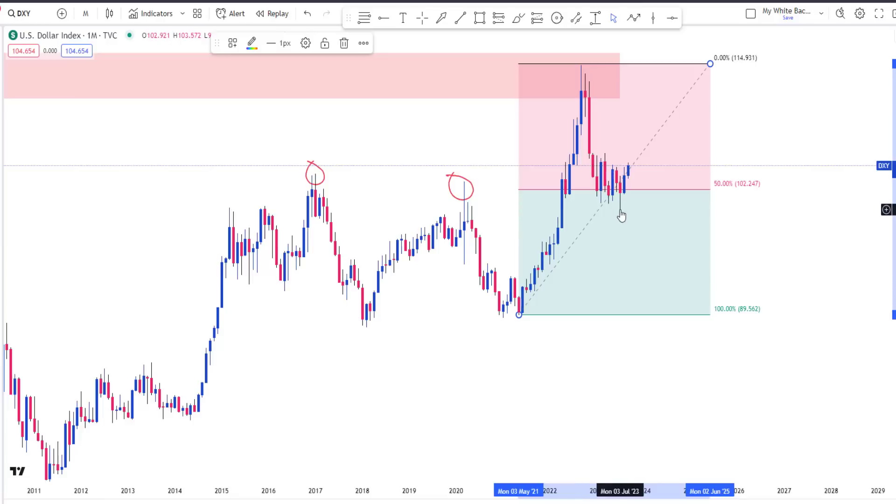
{"action": "key", "text": "Delete"}
Step: Draw a flat parallel channel over the price gap above the March 2022 candle, extending to about March 2025
{"action": "left_click_drag", "start_coordinate": [680, 200], "coordinate": [688, 245]}
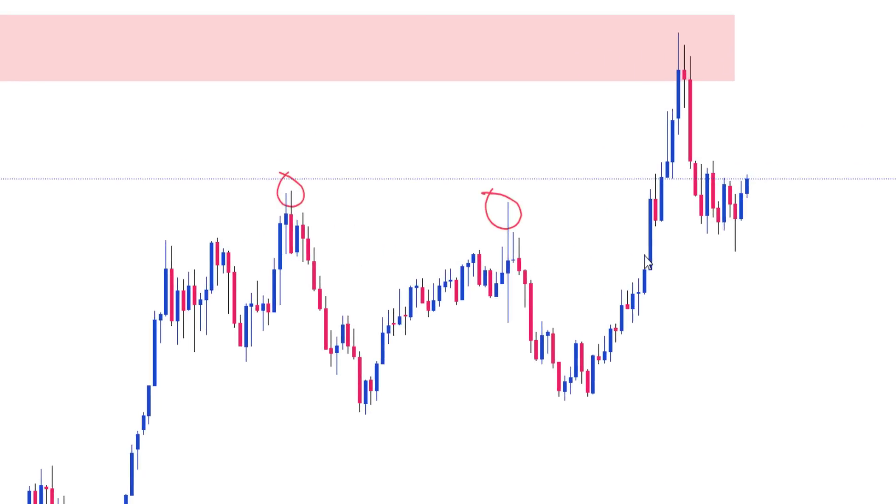
{"action": "left_click_drag", "start_coordinate": [849, 245], "coordinate": [848, 226]}
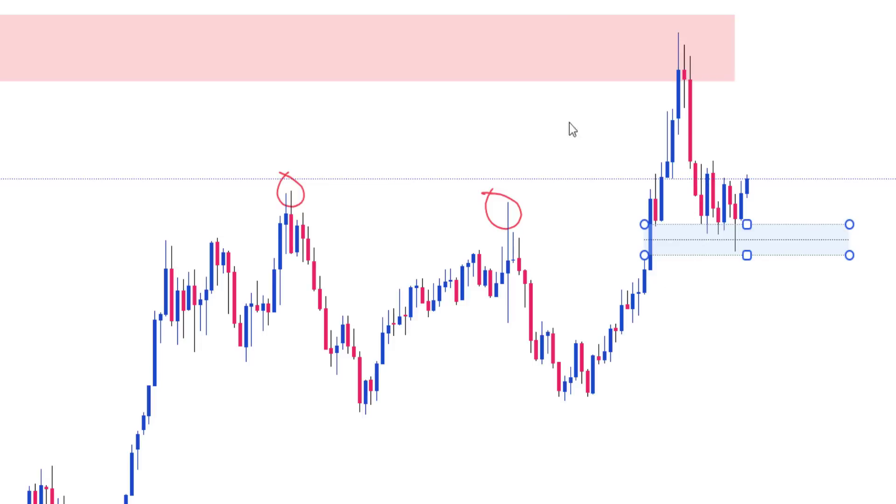
{"action": "left_click", "coordinate": [752, 318]}
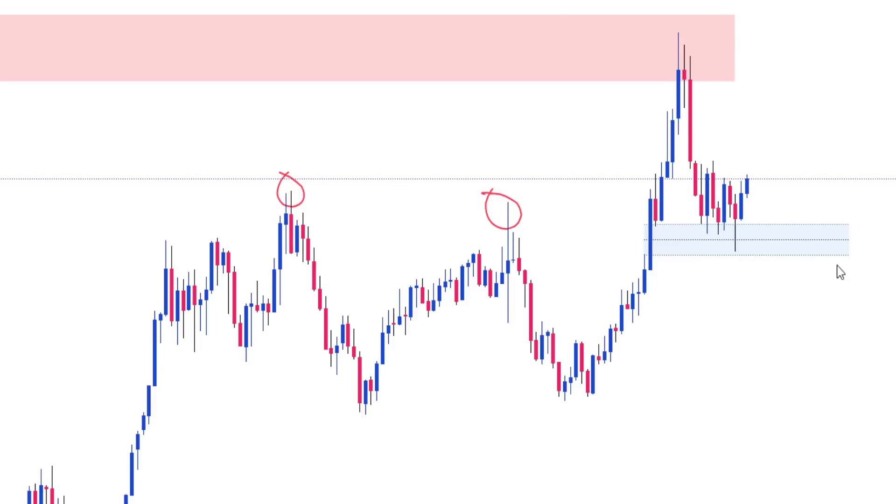
Step: Delete the red brush circles around the early 2017 and 2020 highs
{"action": "scroll", "coordinate": [861, 299], "scroll_direction": "up", "scroll_amount": 3}
{"action": "left_click_drag", "start_coordinate": [894, 364], "coordinate": [894, 243]}
{"action": "scroll", "coordinate": [750, 346], "scroll_direction": "down", "scroll_amount": 1}
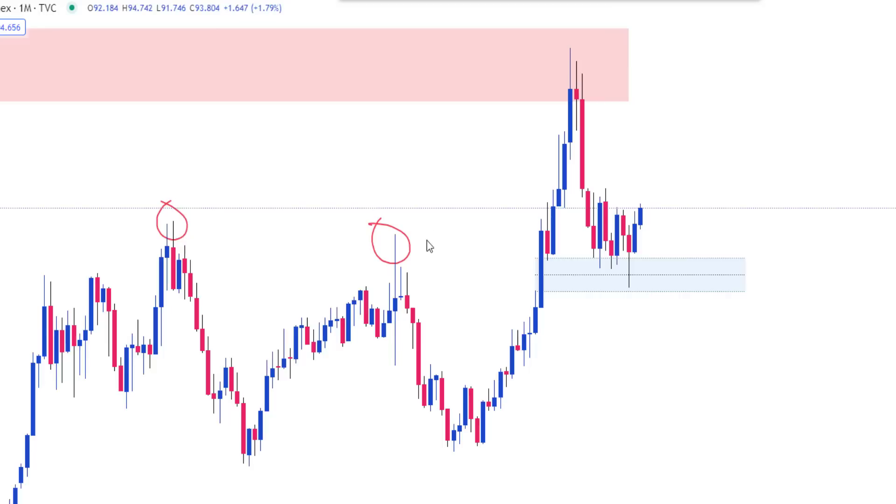
{"action": "key", "text": "Delete"}
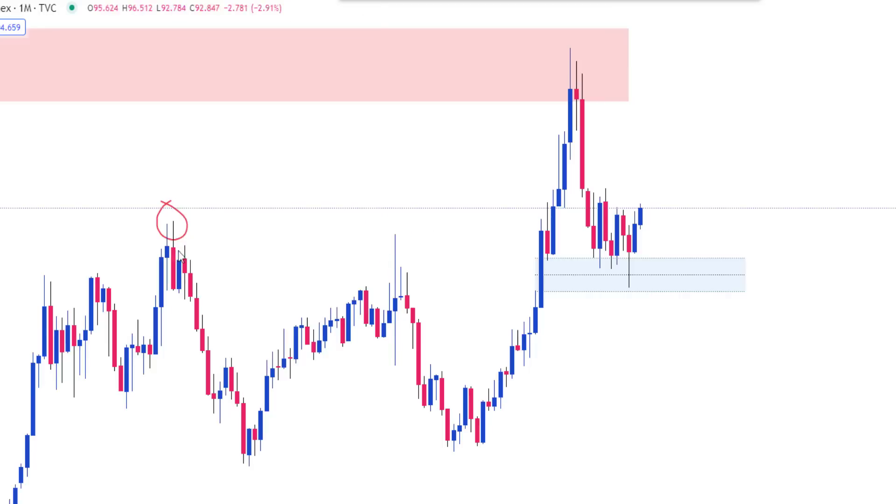
{"action": "left_click", "coordinate": [187, 240]}
{"action": "key", "text": "Delete"}
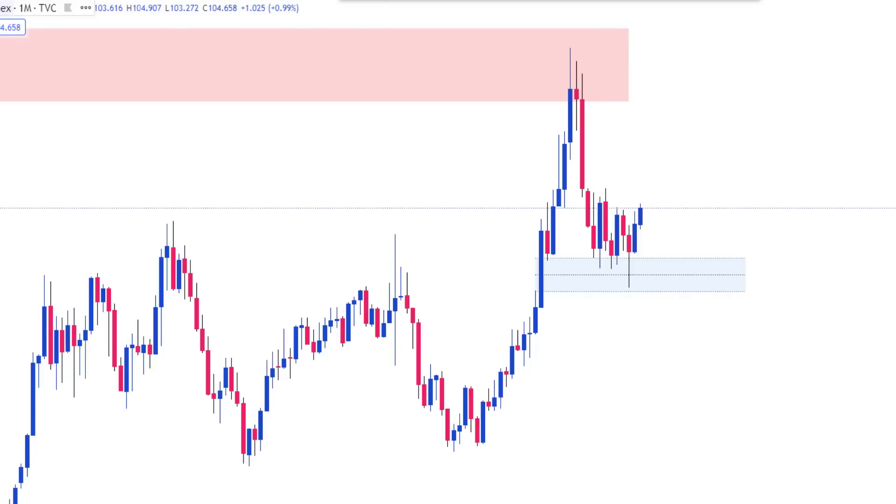
Step: Switch the U.S. Dollar Index chart to the 1 week timeframe
{"action": "left_click", "coordinate": [46, 1]}
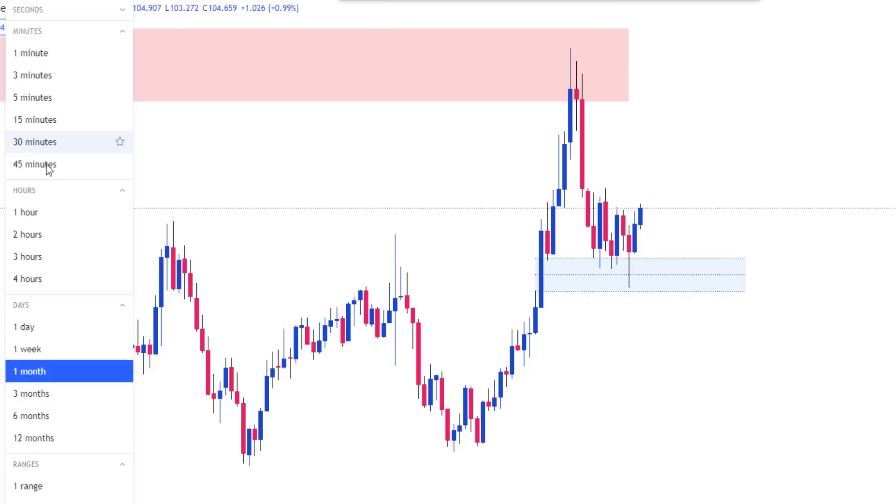
{"action": "left_click", "coordinate": [43, 354]}
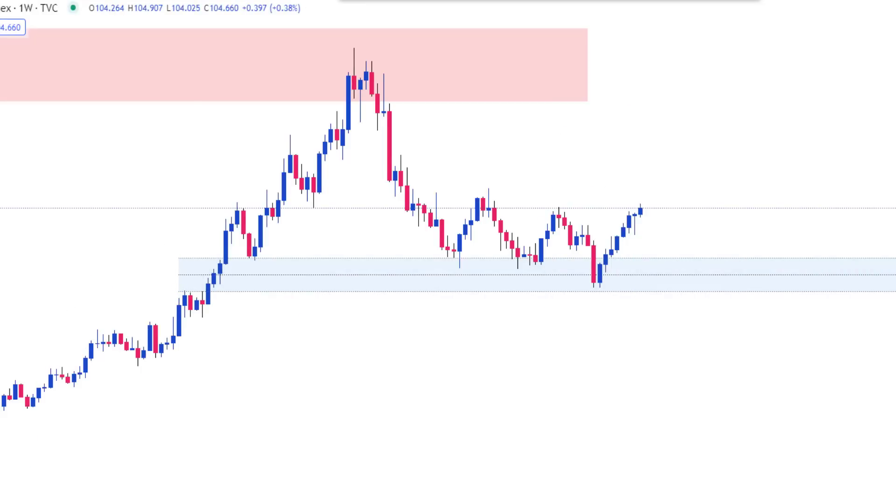
{"action": "scroll", "coordinate": [707, 94], "scroll_direction": "down", "scroll_amount": 2}
{"action": "left_click_drag", "start_coordinate": [706, 92], "coordinate": [729, 205]}
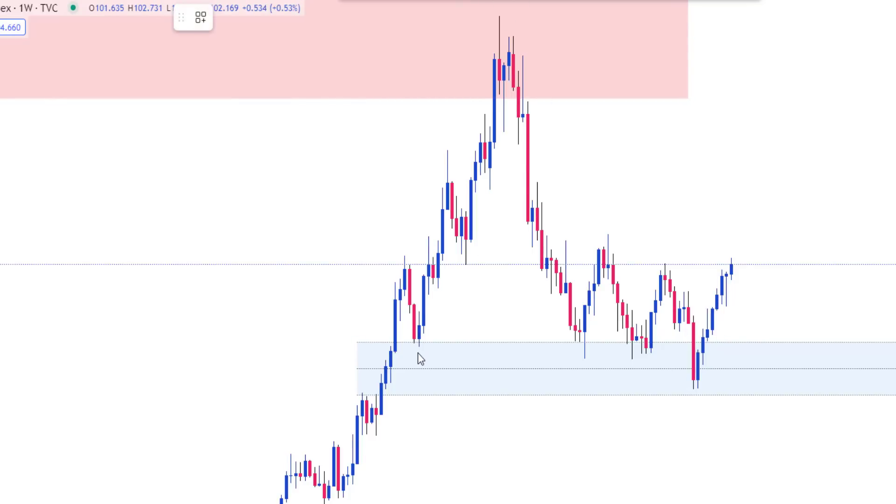
Step: Draw a horizontal dashed line from the 30 May 2022 low across to 31 July 2023
{"action": "scroll", "coordinate": [418, 353], "scroll_direction": "down", "scroll_amount": 5}
{"action": "left_click", "coordinate": [423, 297]}
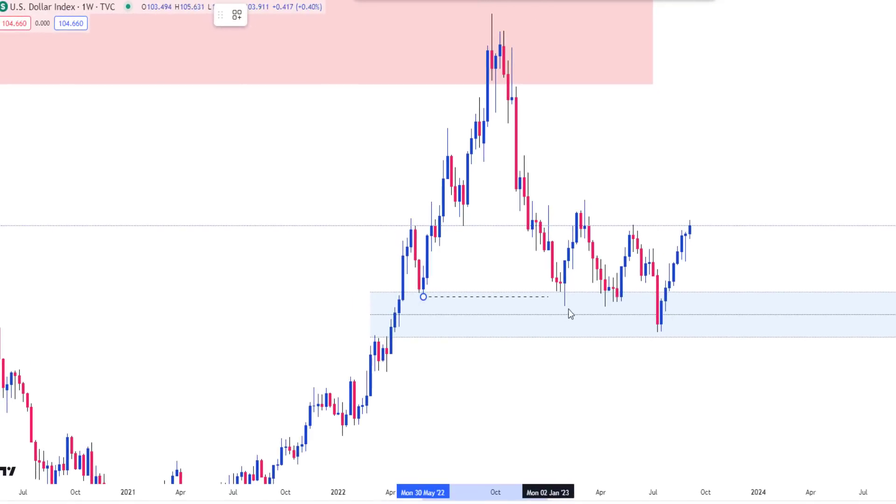
{"action": "left_click", "coordinate": [670, 312]}
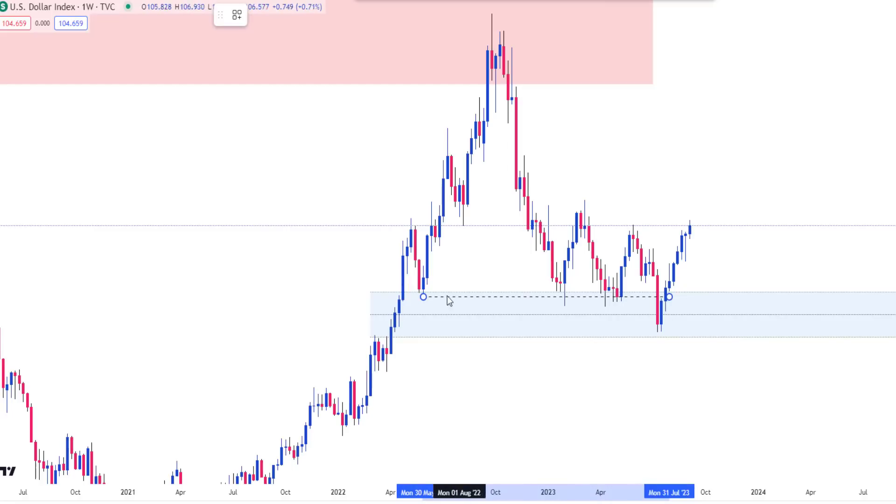
{"action": "left_click", "coordinate": [574, 140]}
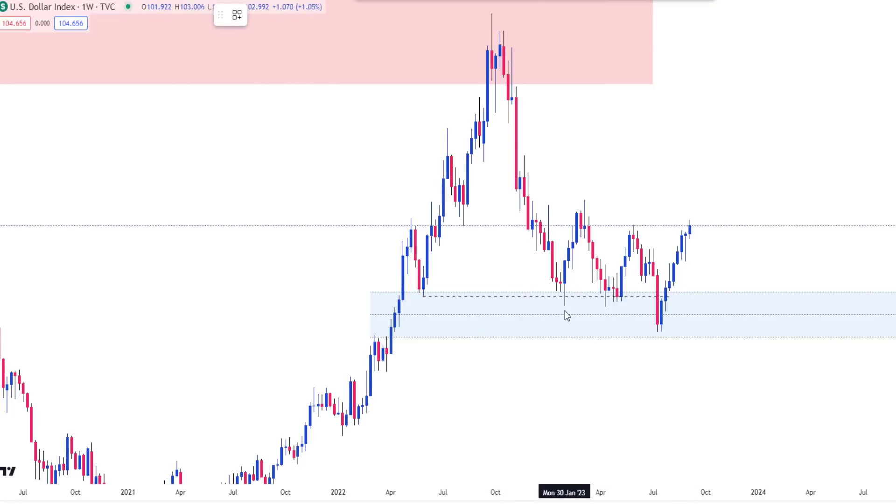
Step: Circle the 30 January 2023 low with the Brush and stroke a line across the January and March 2023 highs
{"action": "left_click_drag", "start_coordinate": [554, 304], "coordinate": [560, 296]}
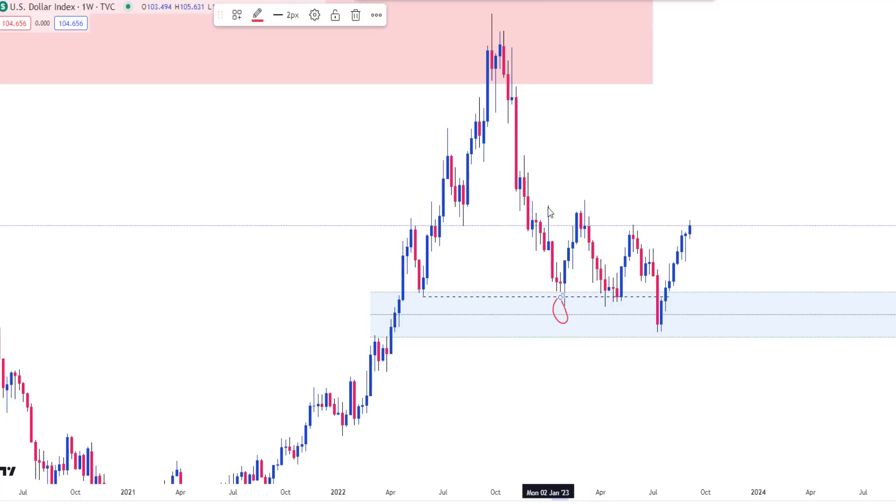
{"action": "left_click_drag", "start_coordinate": [552, 206], "coordinate": [585, 207]}
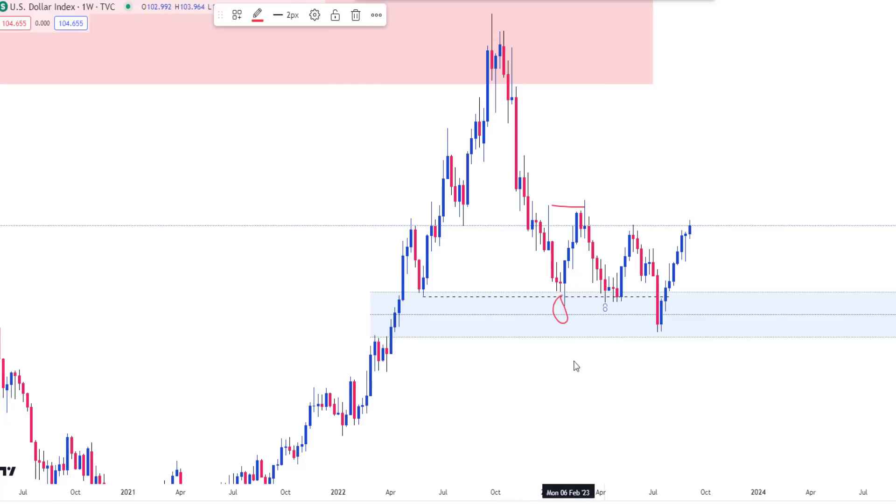
{"action": "key", "text": "Escape"}
Step: Delete the brush circle below the 30 January 2023 low
{"action": "left_click", "coordinate": [566, 326]}
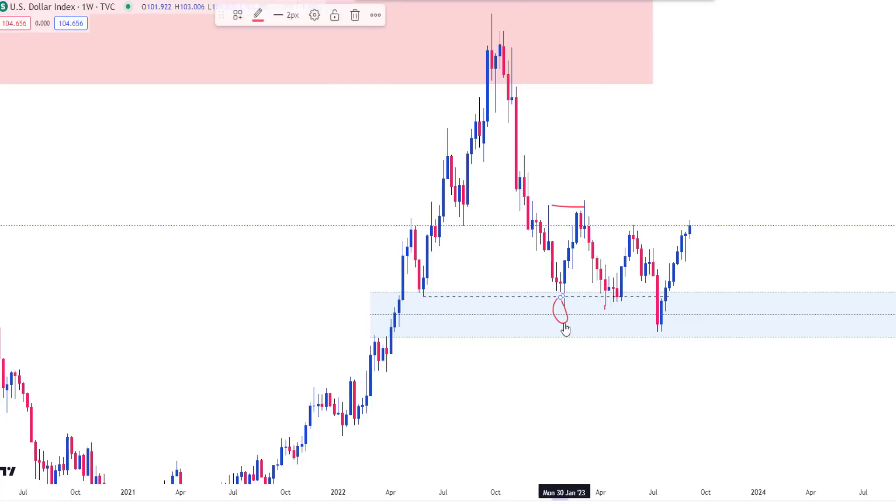
{"action": "key", "text": "Delete"}
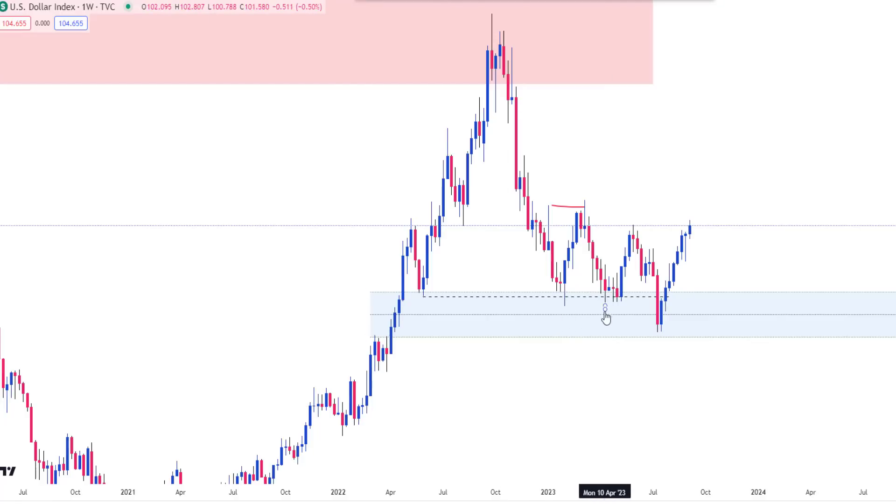
Step: Draw a narrow flat parallel channel along the blue zone's lower edge from 28 March 2022 to 21 August 2023, reaching the July 2023 low
{"action": "left_click_drag", "start_coordinate": [894, 336], "coordinate": [894, 238]}
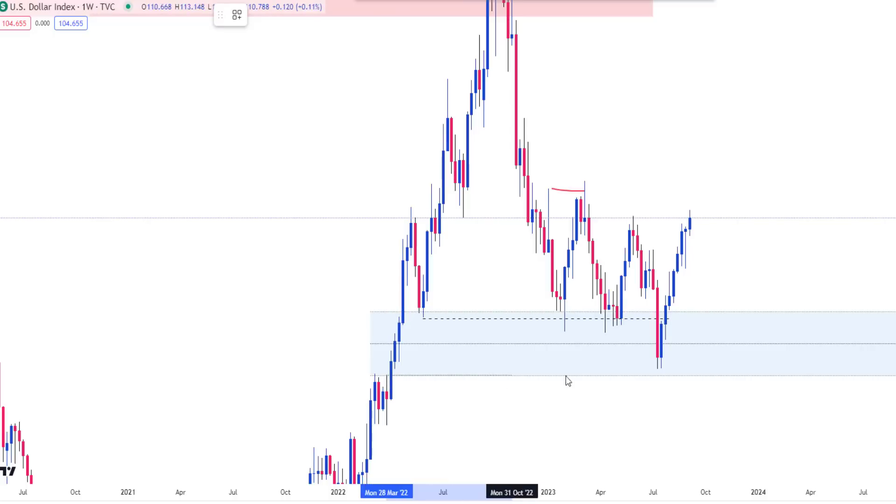
{"action": "left_click", "coordinate": [683, 374]}
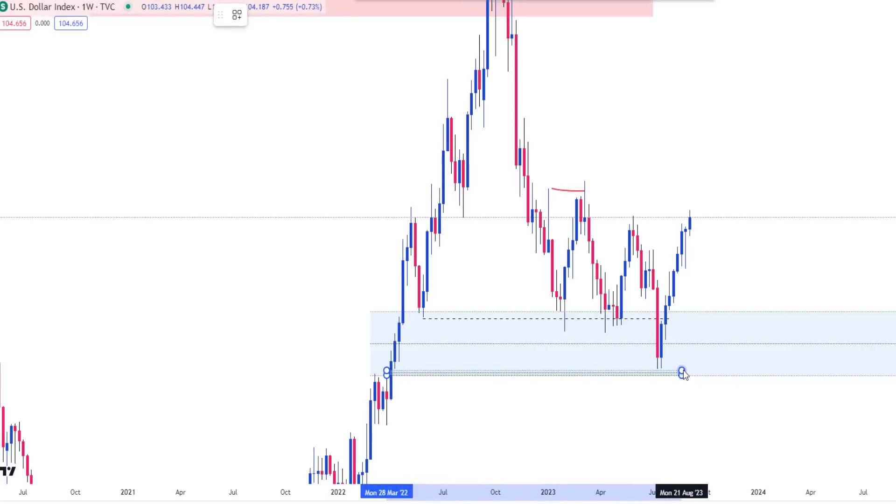
{"action": "left_click_drag", "start_coordinate": [683, 367], "coordinate": [682, 368]}
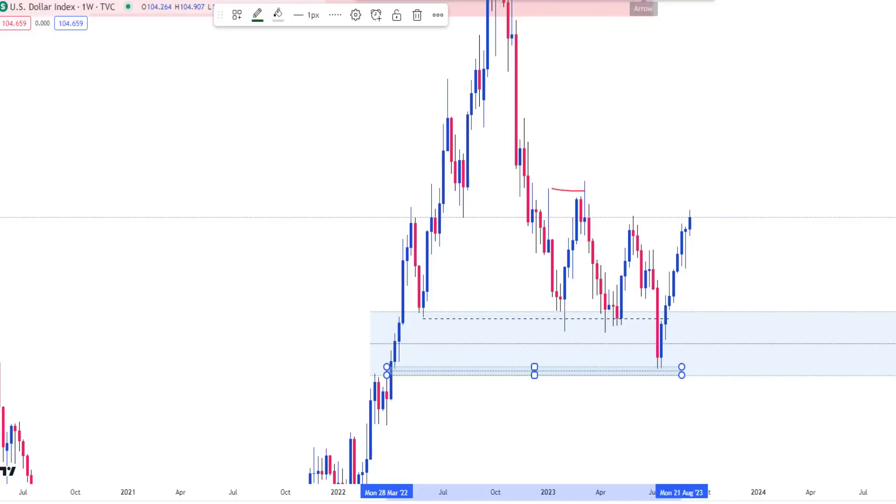
Step: Delete the red brush line across the January and March 2023 highs
{"action": "scroll", "coordinate": [730, 110], "scroll_direction": "up", "scroll_amount": 3}
{"action": "scroll", "coordinate": [757, 166], "scroll_direction": "down", "scroll_amount": 4}
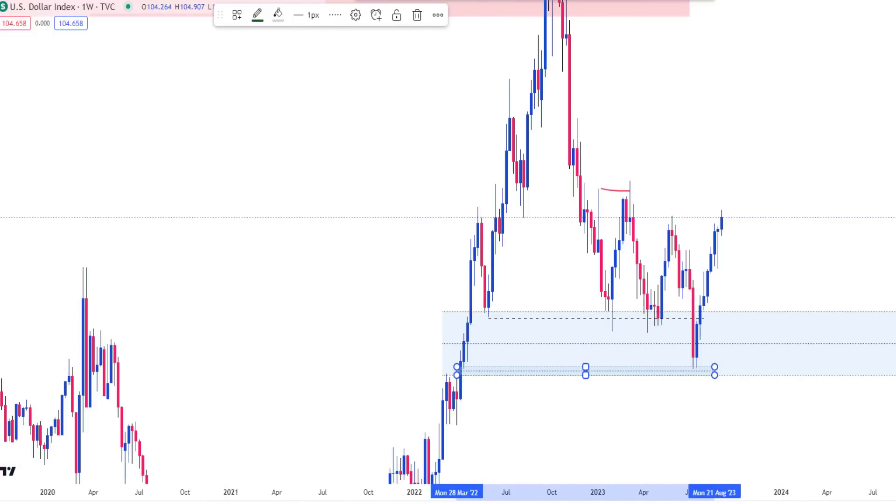
{"action": "left_click_drag", "start_coordinate": [895, 121], "coordinate": [895, 287]}
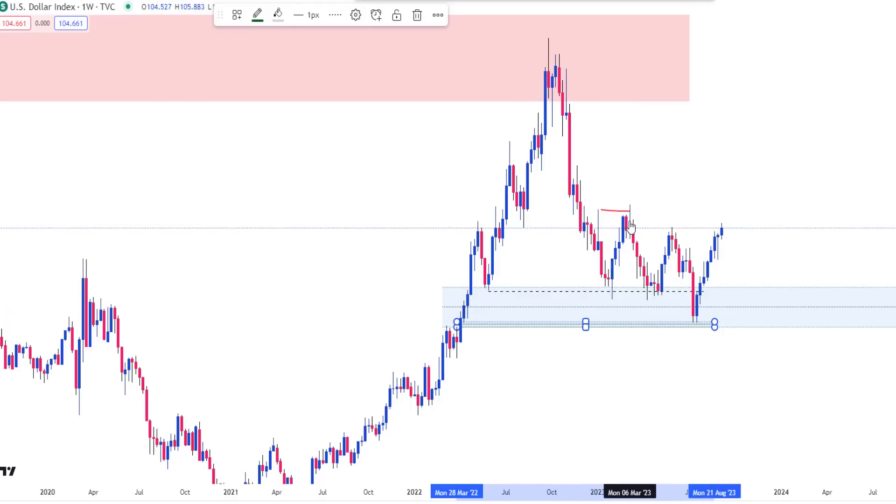
{"action": "scroll", "coordinate": [677, 238], "scroll_direction": "up", "scroll_amount": 3}
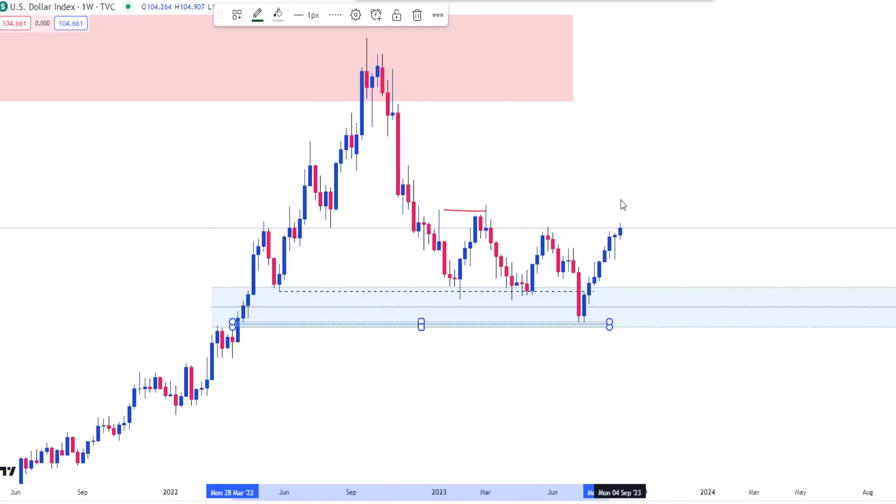
{"action": "left_click_drag", "start_coordinate": [895, 196], "coordinate": [895, 102]}
{"action": "scroll", "coordinate": [718, 156], "scroll_direction": "down", "scroll_amount": 3}
{"action": "scroll", "coordinate": [805, 183], "scroll_direction": "up", "scroll_amount": 4}
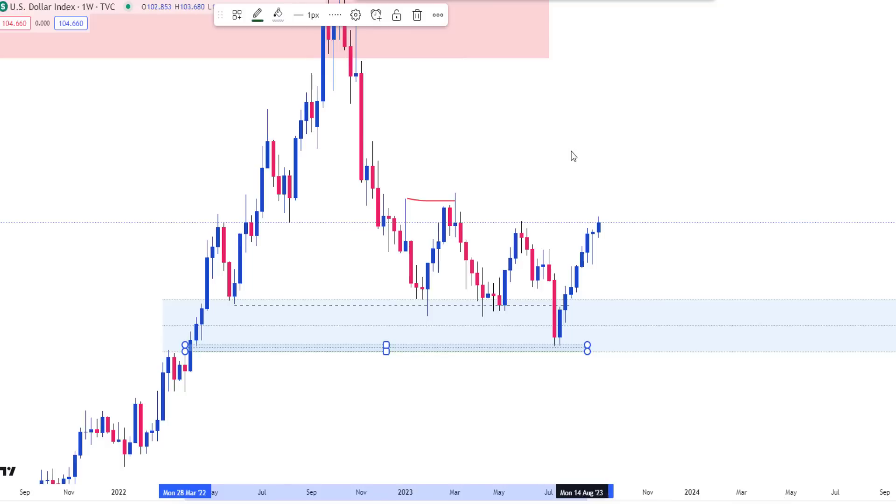
{"action": "scroll", "coordinate": [576, 150], "scroll_direction": "down", "scroll_amount": 2}
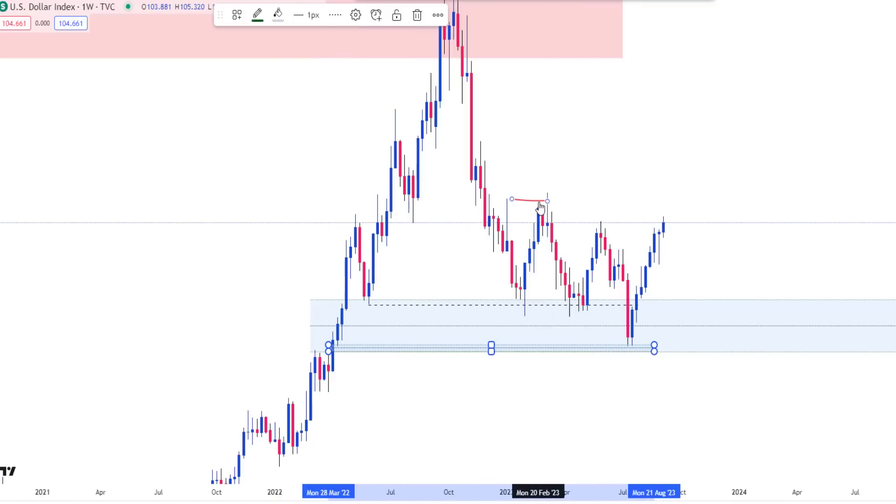
{"action": "left_click", "coordinate": [539, 203]}
{"action": "key", "text": "Delete"}
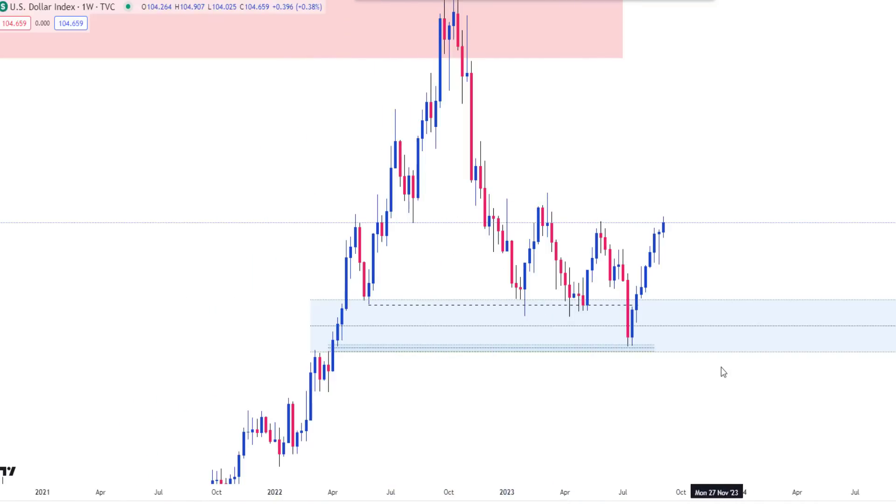
Step: Draw a descending parallel channel from the 6 March 2023 high to 13 November 2023, with its lower line at the July 2023 low
{"action": "left_click", "coordinate": [548, 193]}
{"action": "left_click", "coordinate": [700, 278]}
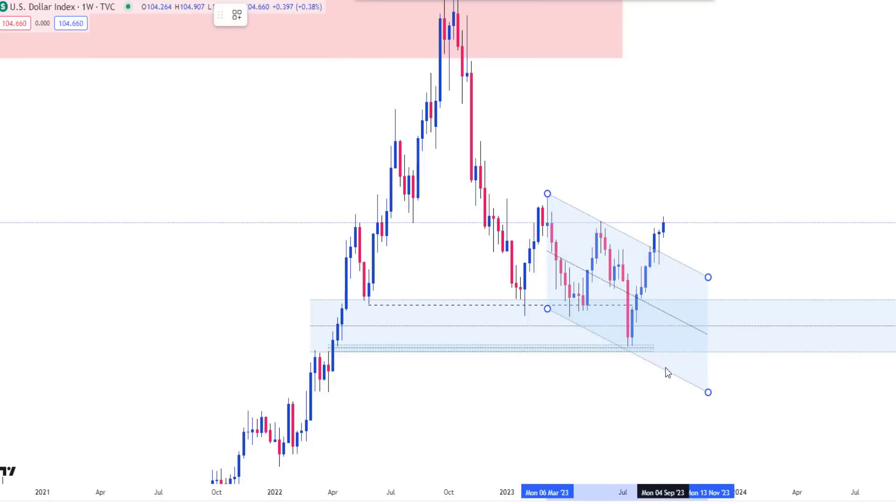
{"action": "left_click", "coordinate": [666, 365]}
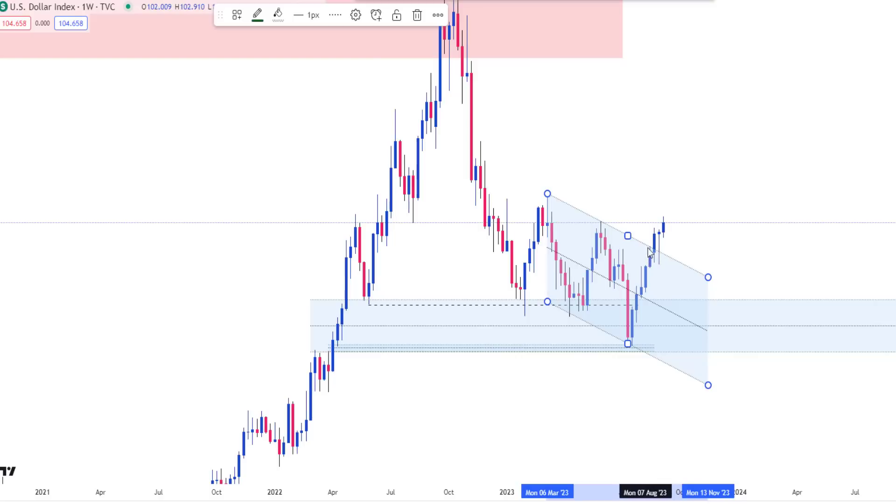
Step: Extend the start of the descending channel back to 2 January 2023, keeping it around the 2023 highs and lows
{"action": "scroll", "coordinate": [805, 210], "scroll_direction": "up", "scroll_amount": 4}
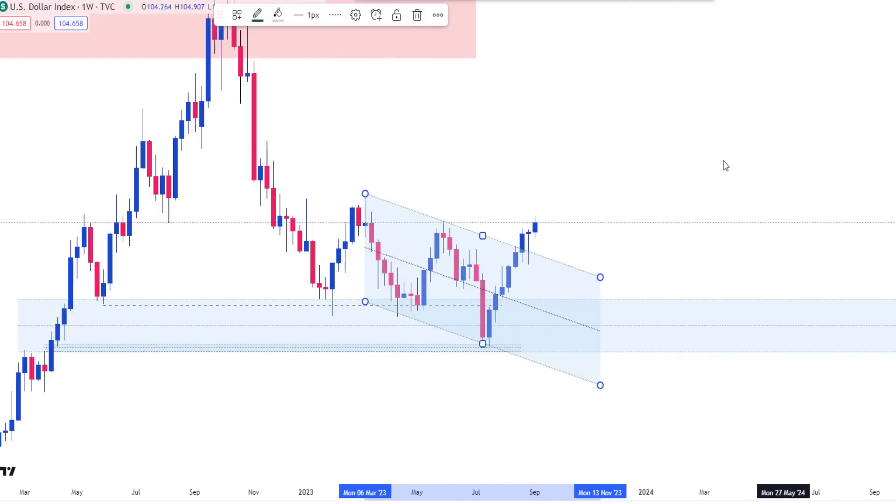
{"action": "left_click_drag", "start_coordinate": [724, 167], "coordinate": [848, 166]}
{"action": "left_click", "coordinate": [502, 321]}
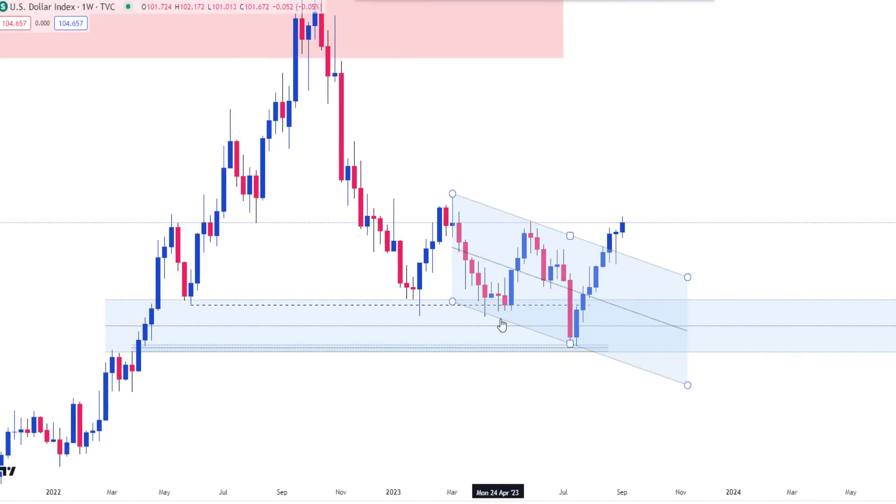
{"action": "left_click_drag", "start_coordinate": [453, 303], "coordinate": [396, 282]}
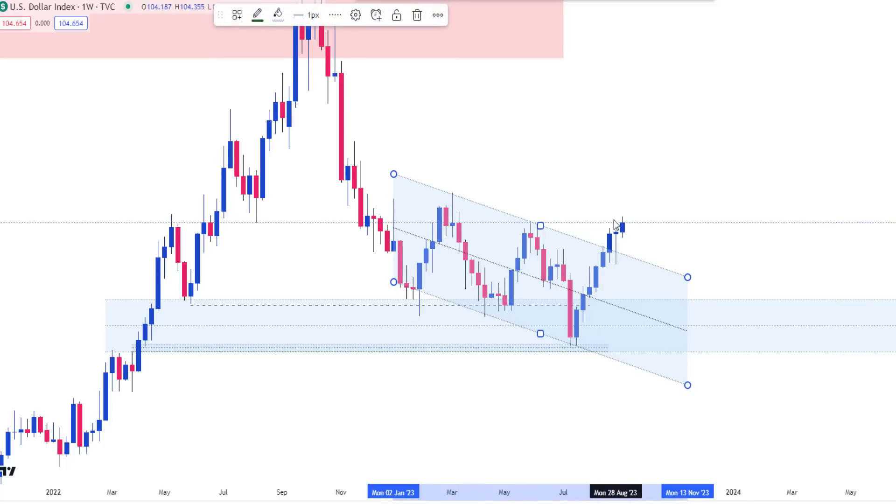
{"action": "left_click_drag", "start_coordinate": [895, 198], "coordinate": [895, 107]}
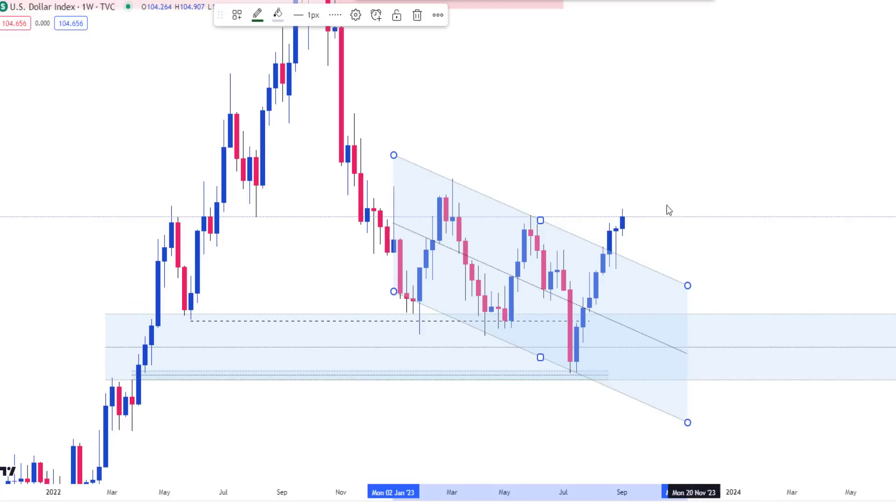
Step: Switch the chart to the 1-day timeframe and clear all drawings from it
{"action": "left_click", "coordinate": [88, 6]}
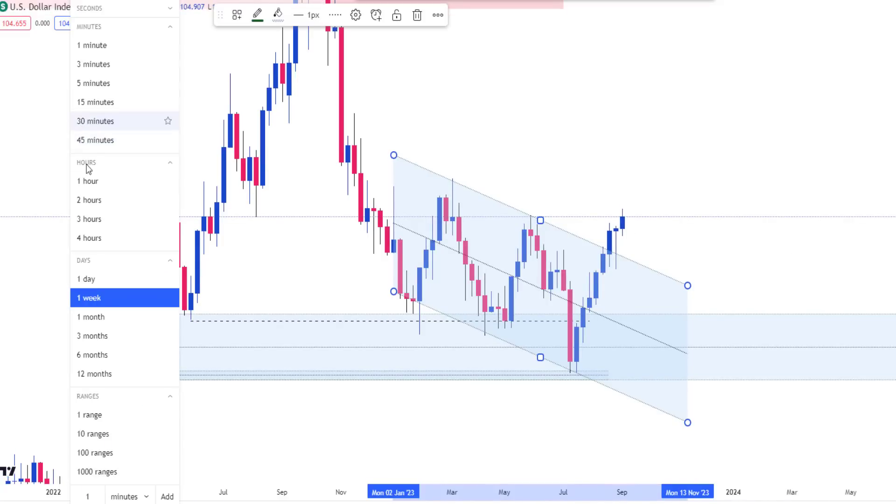
{"action": "left_click", "coordinate": [88, 281]}
{"action": "scroll", "coordinate": [646, 188], "scroll_direction": "down", "scroll_amount": 4}
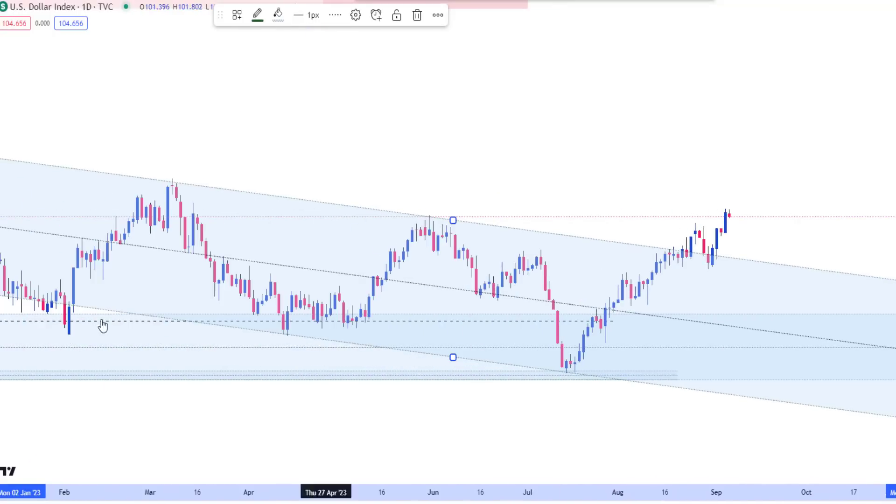
{"action": "left_click", "coordinate": [0, 354]}
{"action": "left_click", "coordinate": [36, 356]}
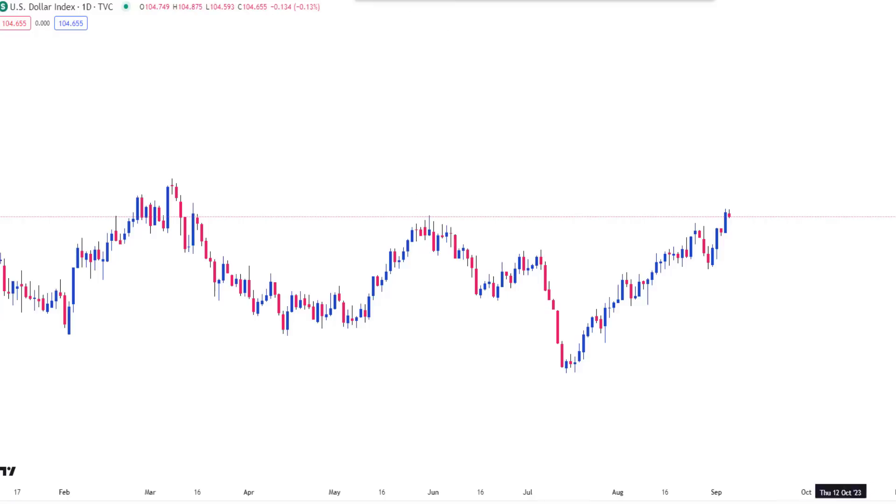
Step: Draw a dashed horizontal line from the 6 July 2023 high to 22 August 2023 and apply the MSS template to it
{"action": "scroll", "coordinate": [790, 202], "scroll_direction": "up", "scroll_amount": 4}
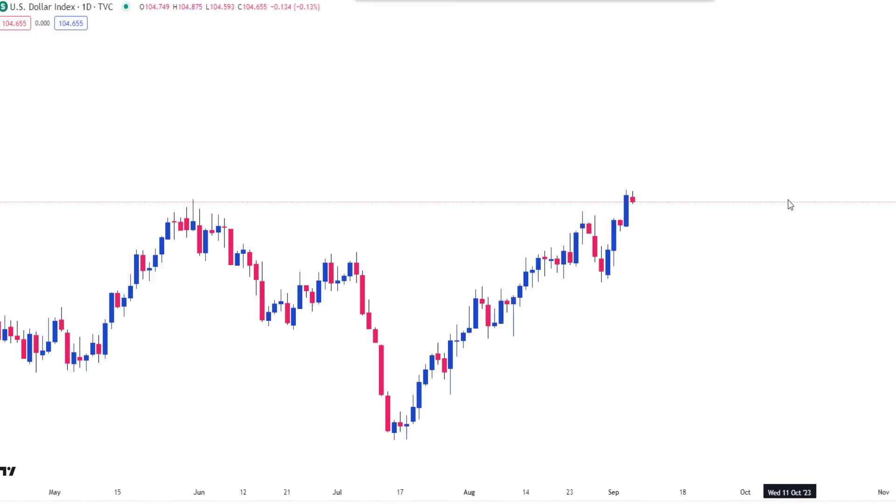
{"action": "scroll", "coordinate": [757, 161], "scroll_direction": "up", "scroll_amount": 2}
{"action": "scroll", "coordinate": [735, 150], "scroll_direction": "down", "scroll_amount": 1}
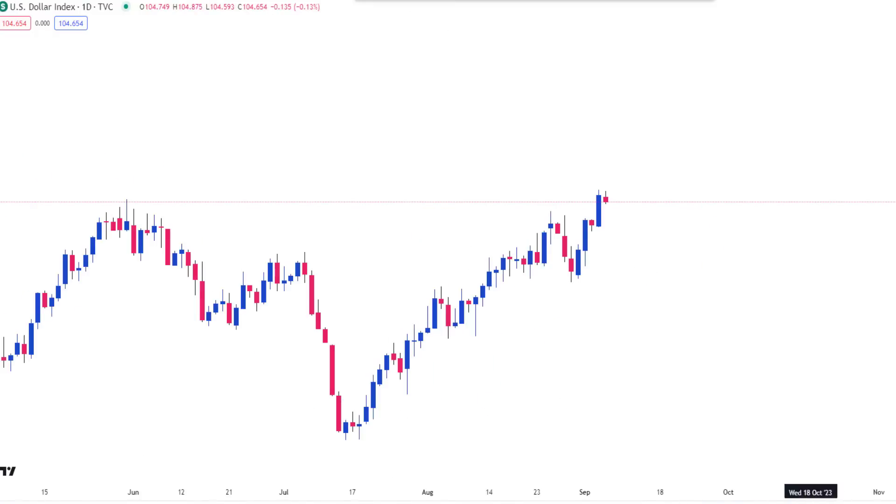
{"action": "scroll", "coordinate": [719, 236], "scroll_direction": "down", "scroll_amount": 2}
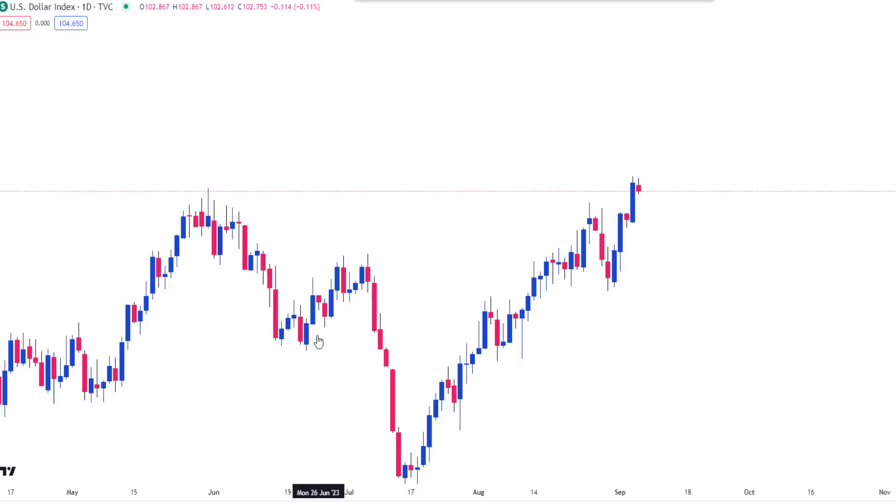
{"action": "left_click", "coordinate": [368, 257]}
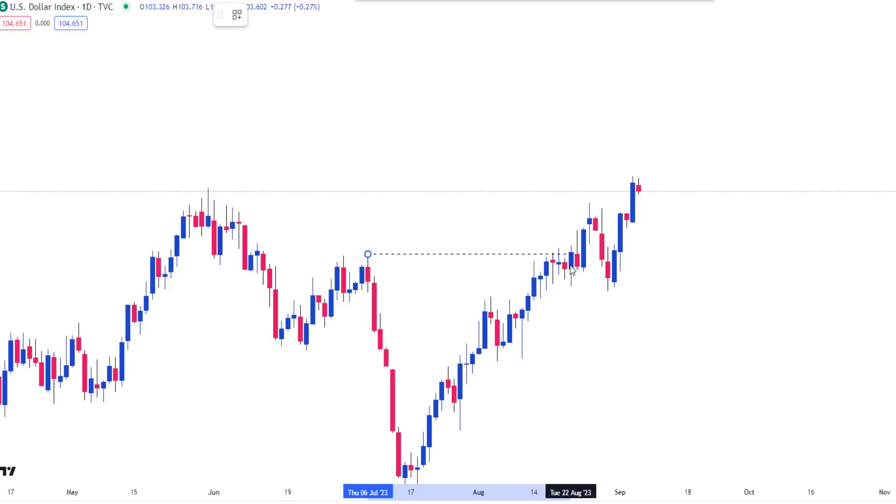
{"action": "left_click", "coordinate": [237, 15]}
{"action": "left_click", "coordinate": [246, 183]}
Step: Draw a dashed horizontal line from the 22 August 2023 low to 6 September 2023
{"action": "scroll", "coordinate": [469, 184], "scroll_direction": "down", "scroll_amount": 3}
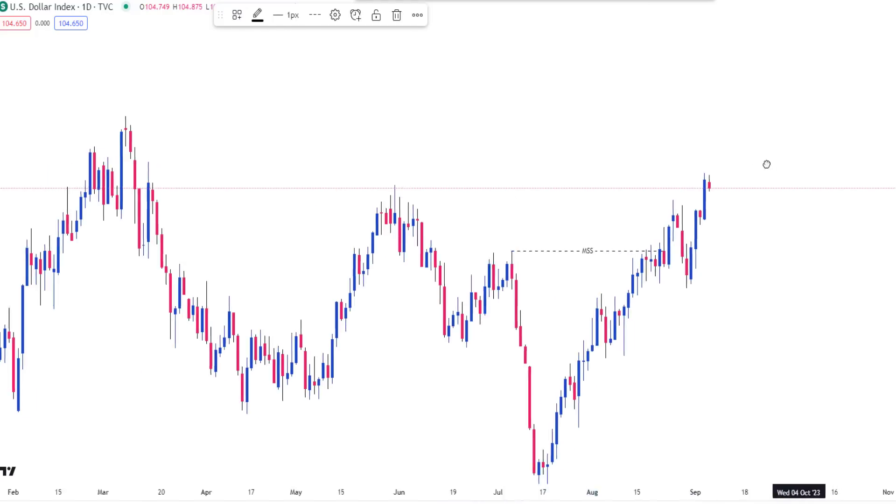
{"action": "left_click_drag", "start_coordinate": [769, 164], "coordinate": [672, 229]}
{"action": "scroll", "coordinate": [597, 259], "scroll_direction": "up", "scroll_amount": 2}
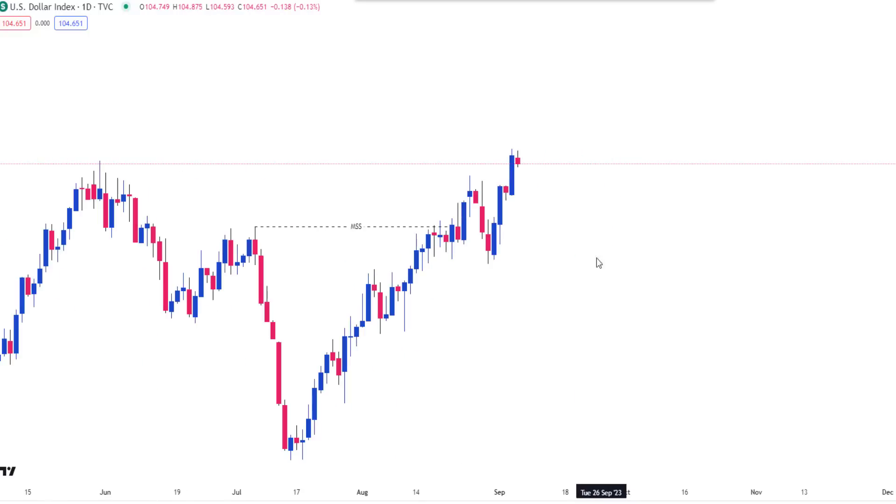
{"action": "left_click_drag", "start_coordinate": [574, 247], "coordinate": [666, 253]}
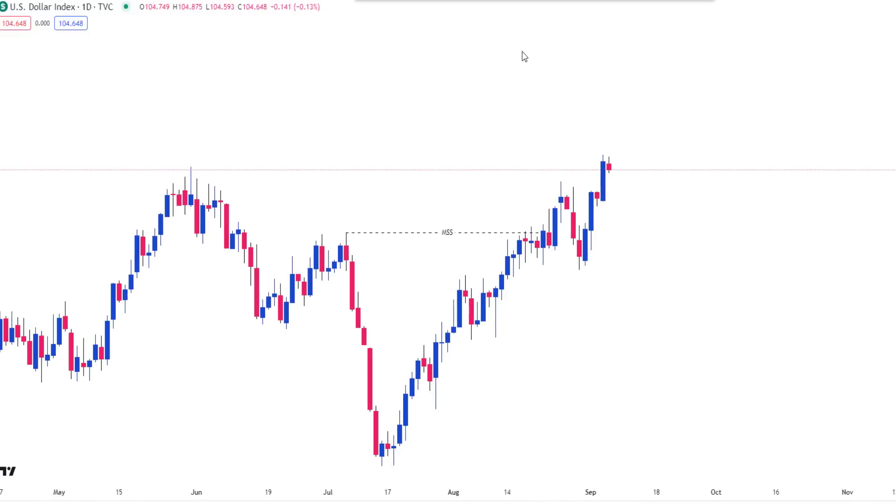
{"action": "left_click", "coordinate": [543, 264]}
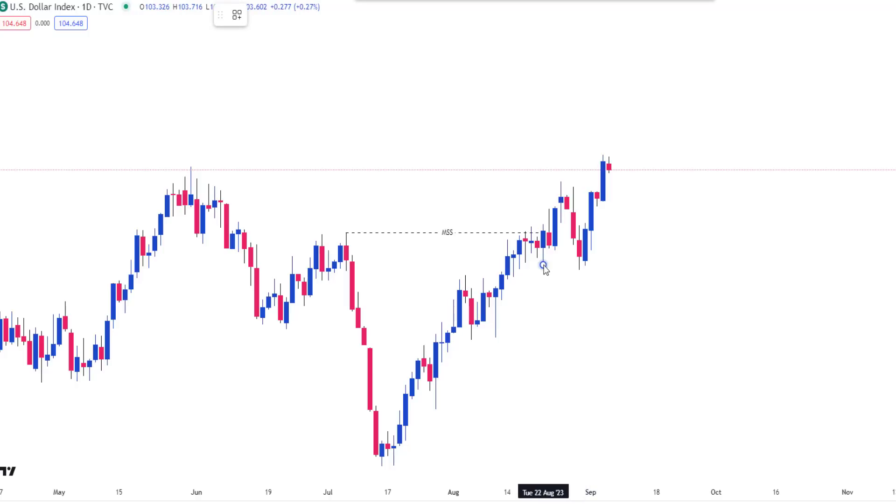
{"action": "left_click", "coordinate": [608, 266]}
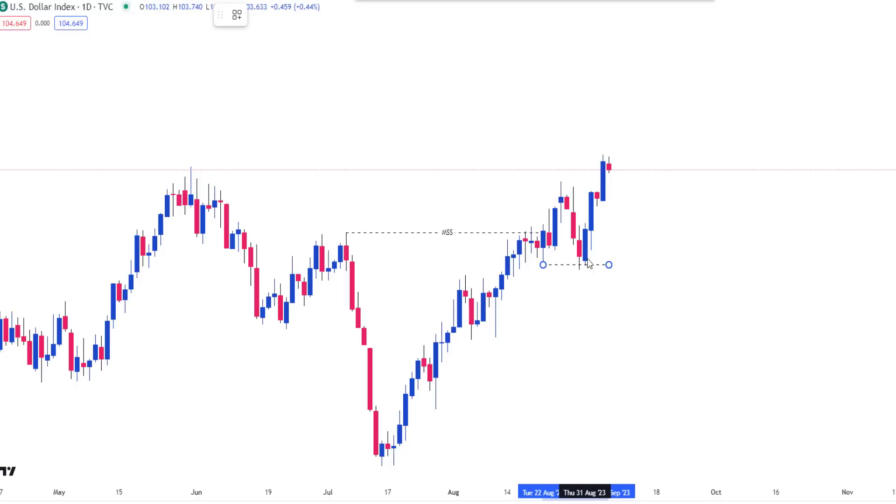
Step: Draw a dashed horizontal line from the late-August 2023 high to 5 September 2023 and apply the BOS template to both new lines
{"action": "left_click", "coordinate": [560, 182]}
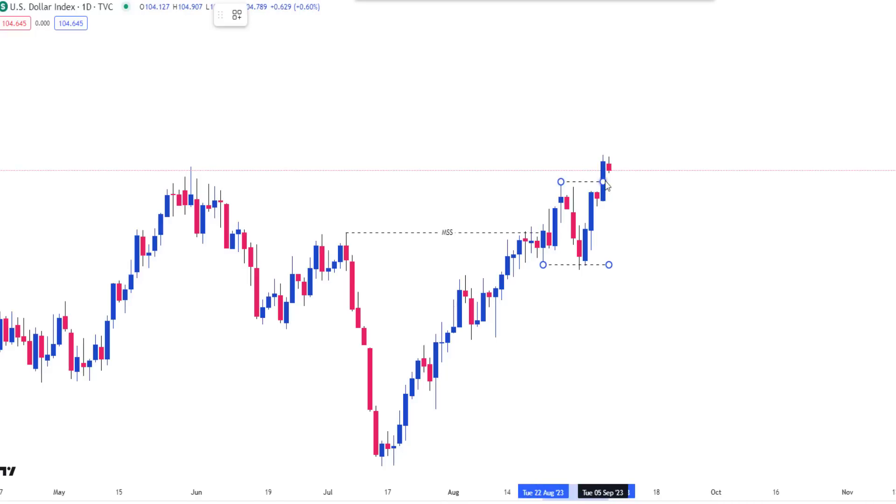
{"action": "left_click", "coordinate": [604, 182]}
{"action": "left_click", "coordinate": [241, 16]}
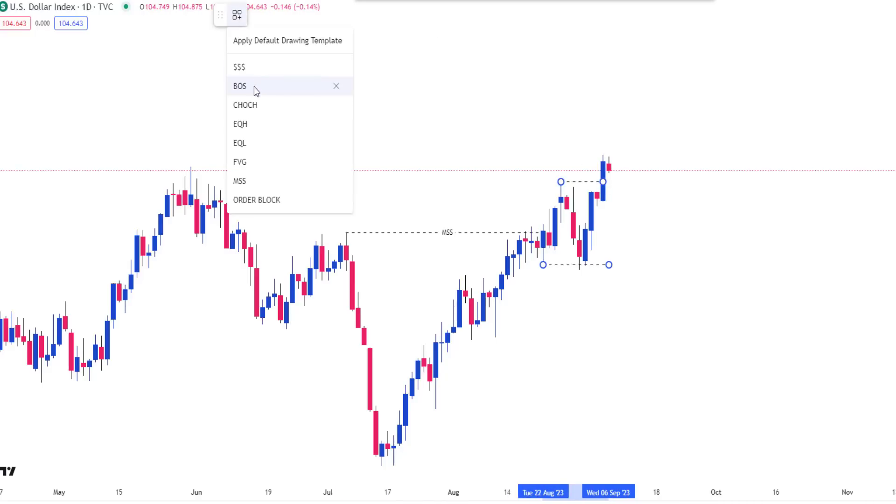
{"action": "left_click", "coordinate": [346, 83]}
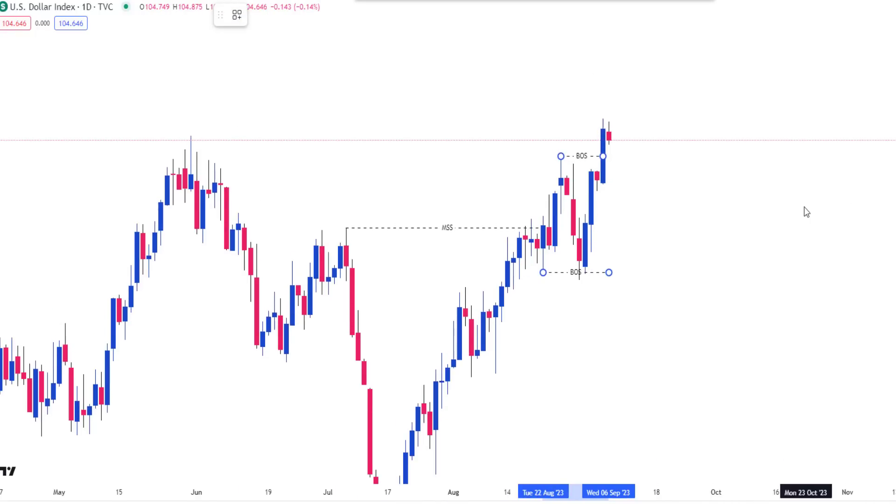
Step: Handwrite "Bias" above the candles with the red brush and sketch an upward arrow beyond the latest candles
{"action": "scroll", "coordinate": [804, 209], "scroll_direction": "down", "scroll_amount": 2}
{"action": "scroll", "coordinate": [777, 182], "scroll_direction": "up", "scroll_amount": 2}
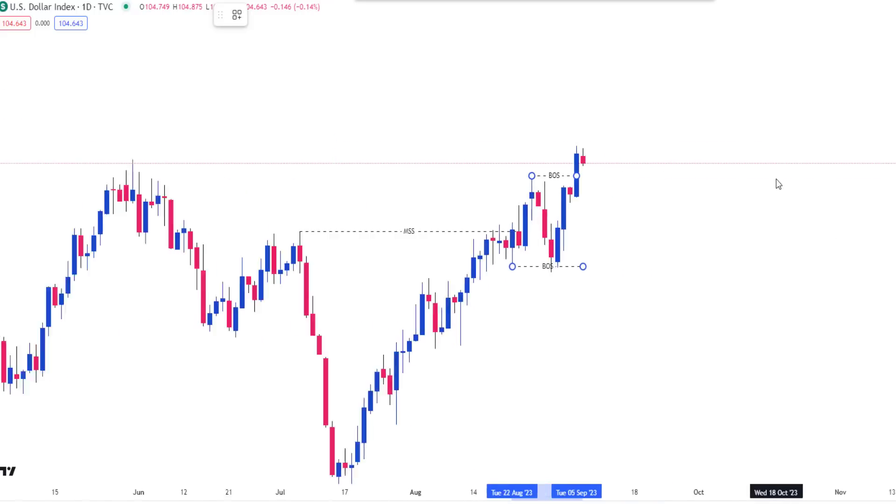
{"action": "left_click_drag", "start_coordinate": [562, 97], "coordinate": [662, 103]}
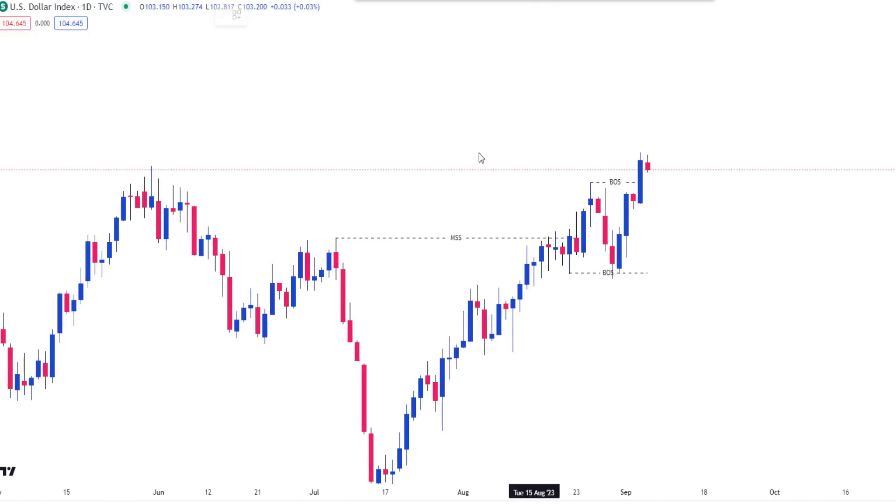
{"action": "mouse_move", "coordinate": [427, 114]}
{"action": "left_mouse_down"}
{"action": "mouse_move", "coordinate": [421, 68]}
{"action": "mouse_move", "coordinate": [436, 54]}
{"action": "mouse_move", "coordinate": [471, 110]}
{"action": "mouse_move", "coordinate": [421, 112]}
{"action": "left_mouse_up"}
{"action": "left_click_drag", "start_coordinate": [477, 71], "coordinate": [484, 110]}
{"action": "left_click_drag", "start_coordinate": [503, 76], "coordinate": [520, 106]}
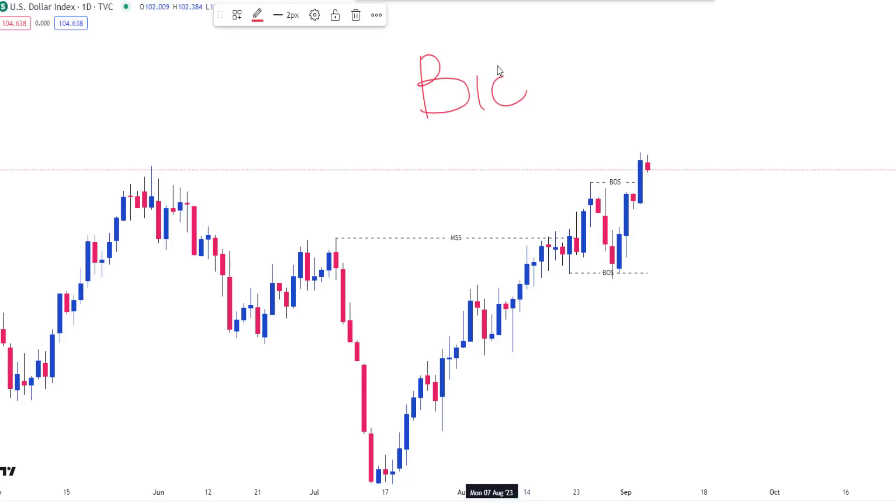
{"action": "left_click_drag", "start_coordinate": [498, 70], "coordinate": [527, 96]}
{"action": "mouse_move", "coordinate": [546, 61]}
{"action": "left_mouse_down"}
{"action": "mouse_move", "coordinate": [535, 58]}
{"action": "mouse_move", "coordinate": [534, 101]}
{"action": "left_mouse_up"}
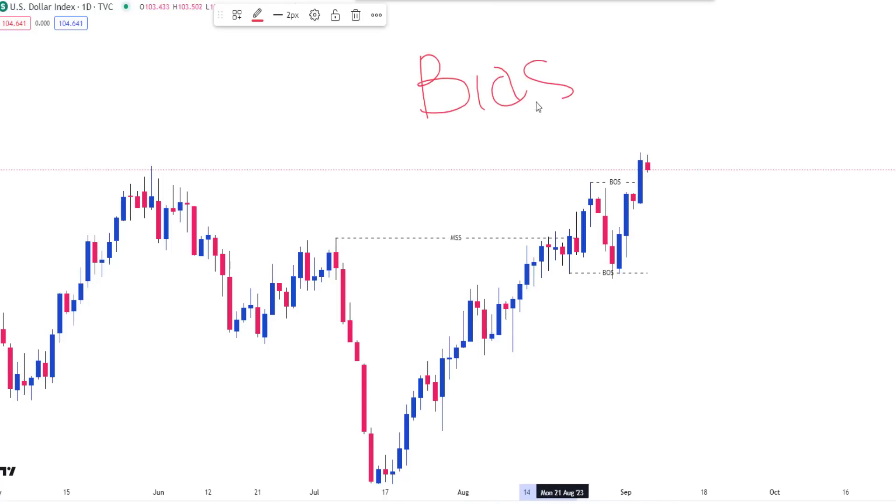
{"action": "mouse_move", "coordinate": [742, 226]}
{"action": "left_mouse_down"}
{"action": "mouse_move", "coordinate": [764, 106]}
{"action": "mouse_move", "coordinate": [780, 96]}
{"action": "mouse_move", "coordinate": [789, 130]}
{"action": "left_mouse_up"}
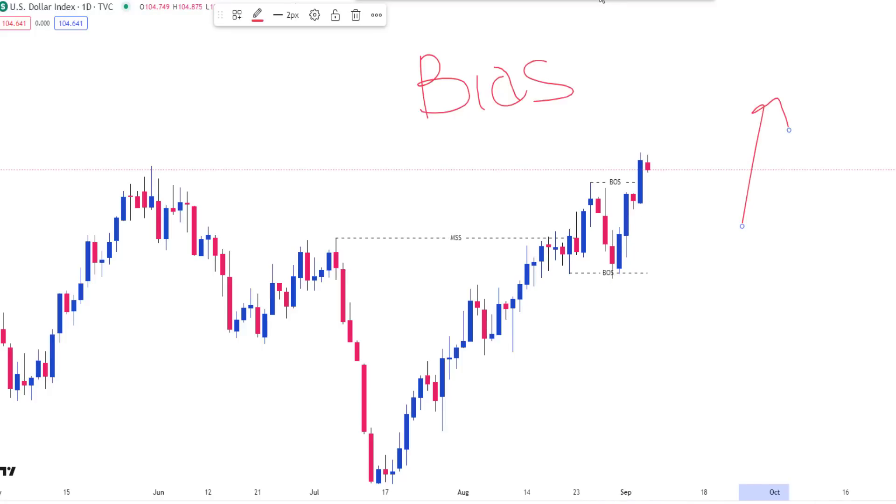
Step: Draw a flat parallel channel over the price gap from 31 August to 27 September 2023, between the two BOS lines
{"action": "left_click", "coordinate": [734, 256]}
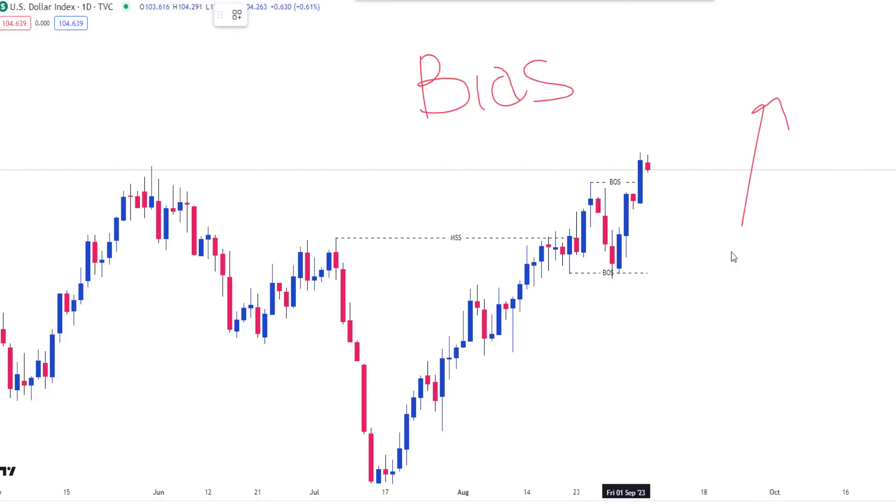
{"action": "left_click", "coordinate": [619, 228]}
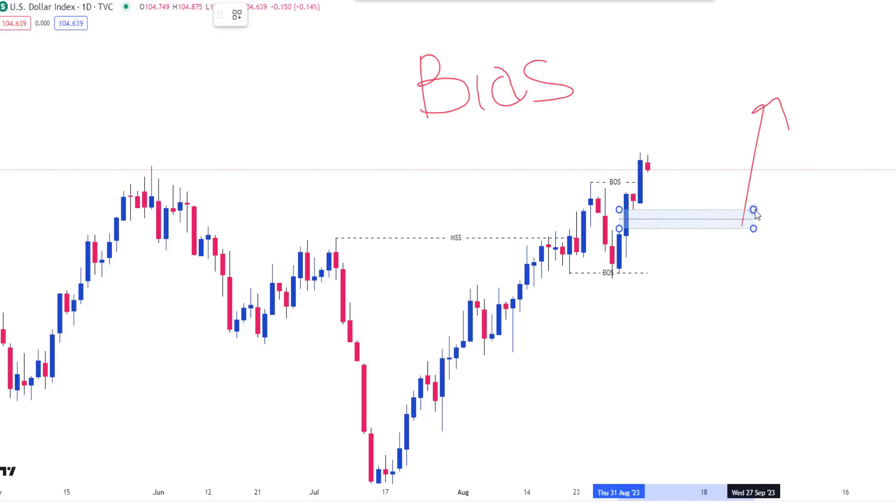
{"action": "left_click", "coordinate": [753, 211]}
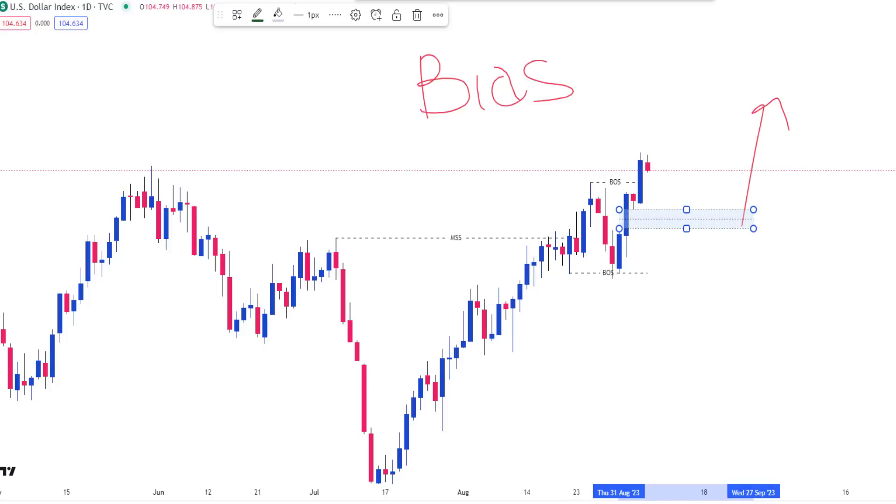
Step: Switch the chart to the 4-hour timeframe and clear all drawings from it
{"action": "left_click_drag", "start_coordinate": [895, 262], "coordinate": [895, 160]}
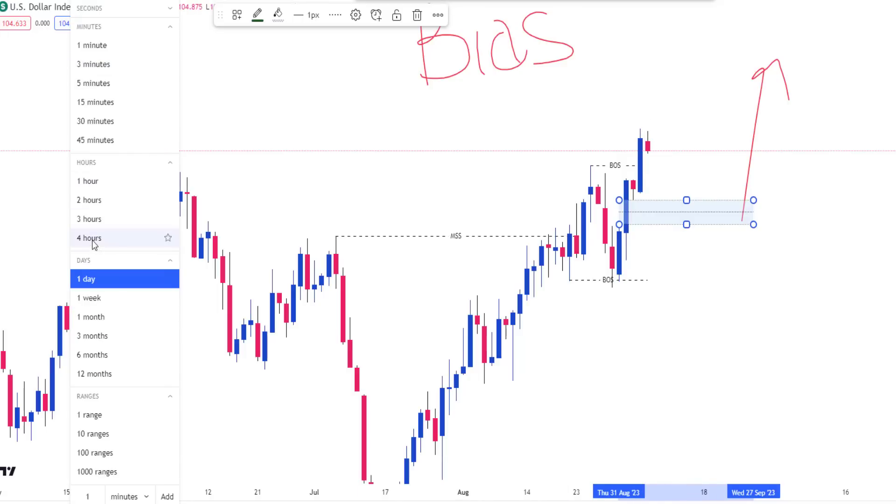
{"action": "left_click", "coordinate": [91, 239]}
{"action": "scroll", "coordinate": [544, 304], "scroll_direction": "up", "scroll_amount": 5}
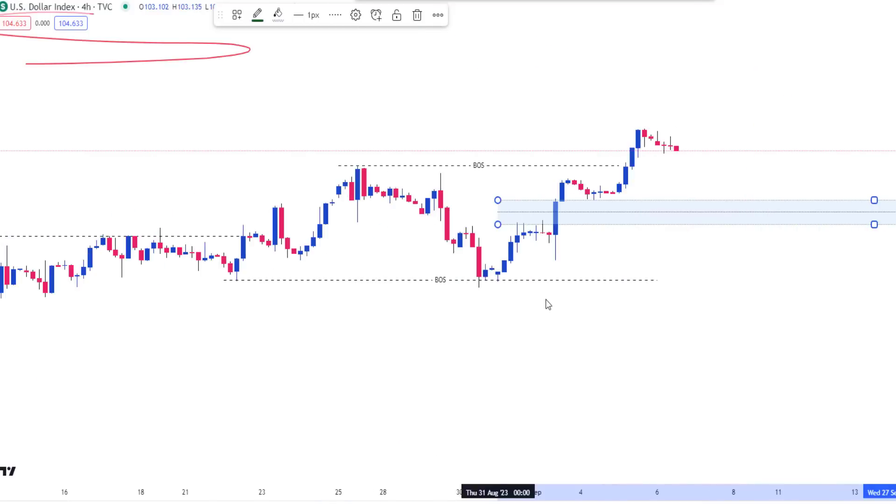
{"action": "left_click_drag", "start_coordinate": [895, 252], "coordinate": [895, 107]}
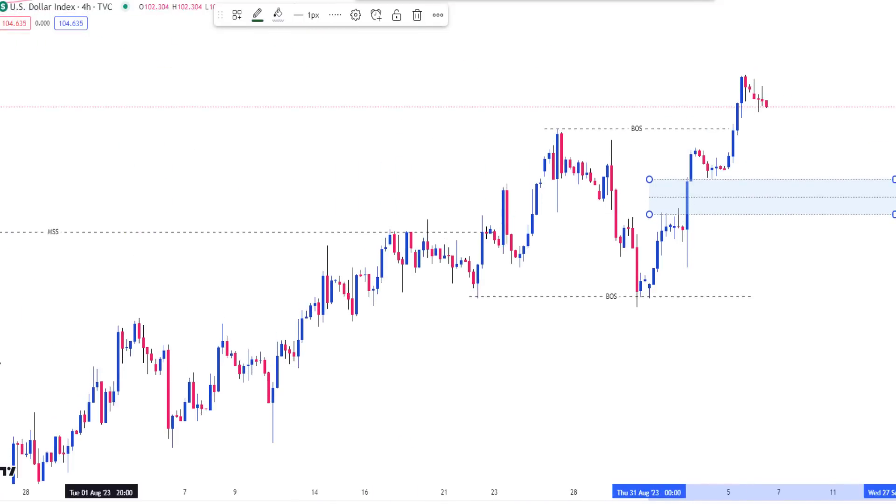
{"action": "left_click", "coordinate": [0, 361]}
{"action": "left_click", "coordinate": [6, 356]}
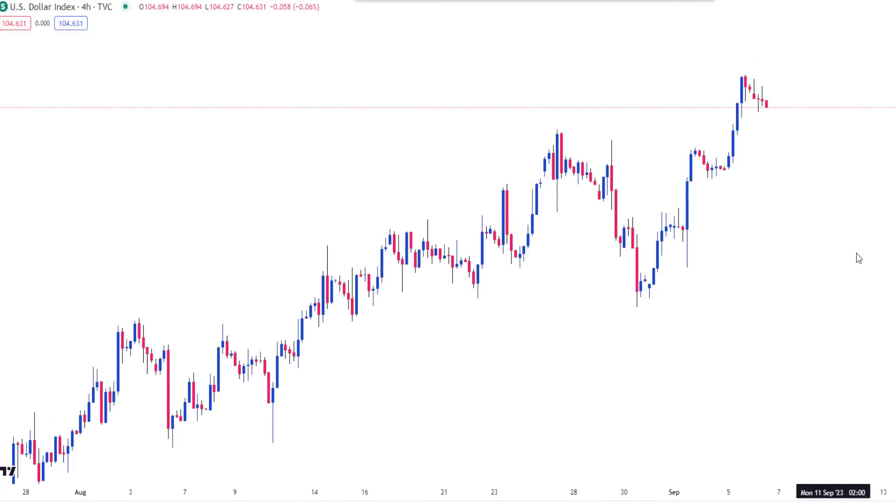
{"action": "scroll", "coordinate": [852, 209], "scroll_direction": "down", "scroll_amount": 2}
{"action": "left_click", "coordinate": [850, 204]}
{"action": "left_click", "coordinate": [777, 264]}
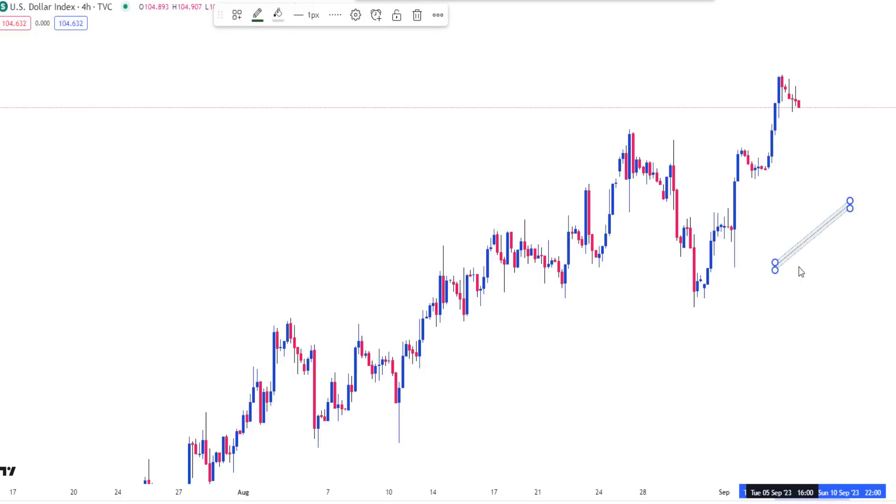
{"action": "key", "text": "Escape"}
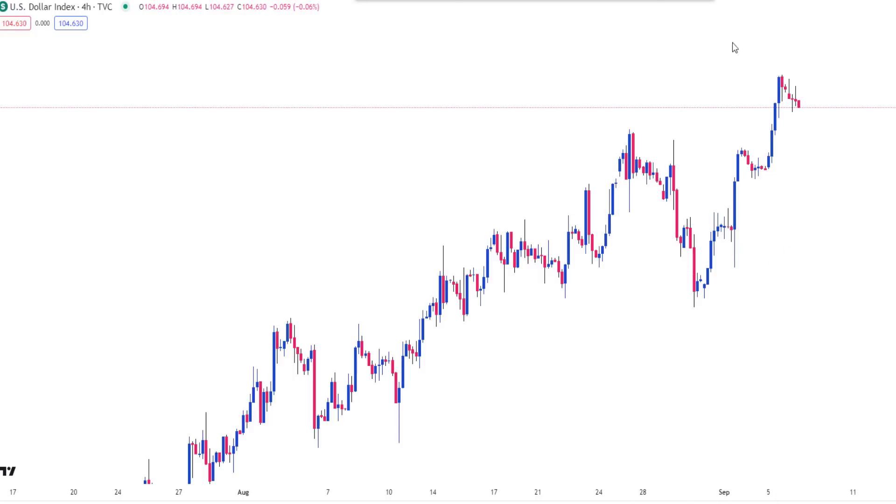
Step: Draw a Fibonacci retracement from the 4 September 2023 low at 104.021 up to the recent high at 104.912
{"action": "left_click_drag", "start_coordinate": [858, 236], "coordinate": [754, 279]}
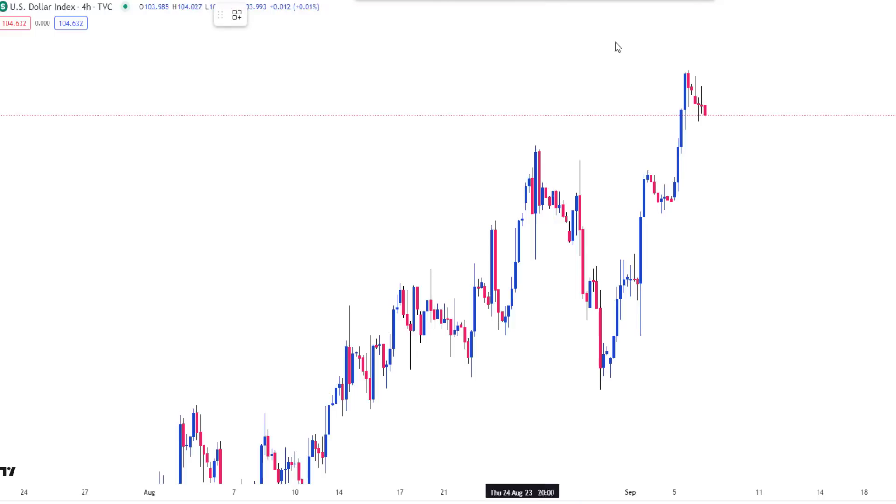
{"action": "left_click", "coordinate": [661, 214]}
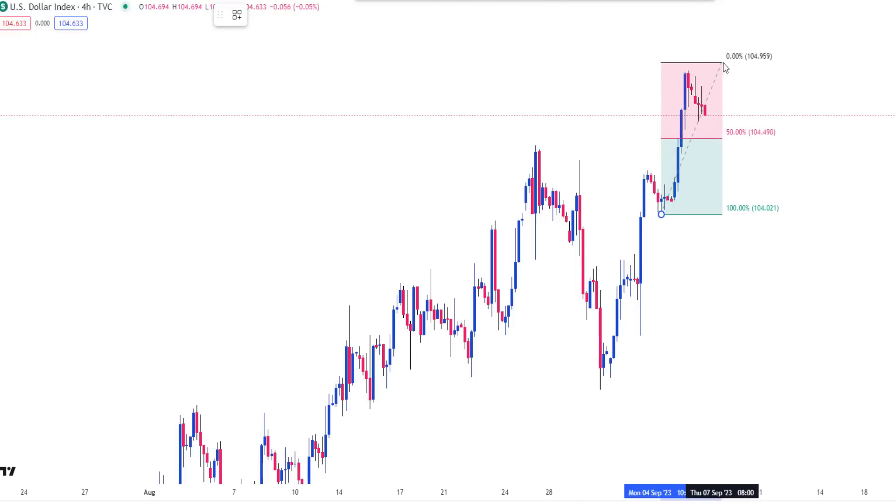
{"action": "left_click", "coordinate": [729, 71]}
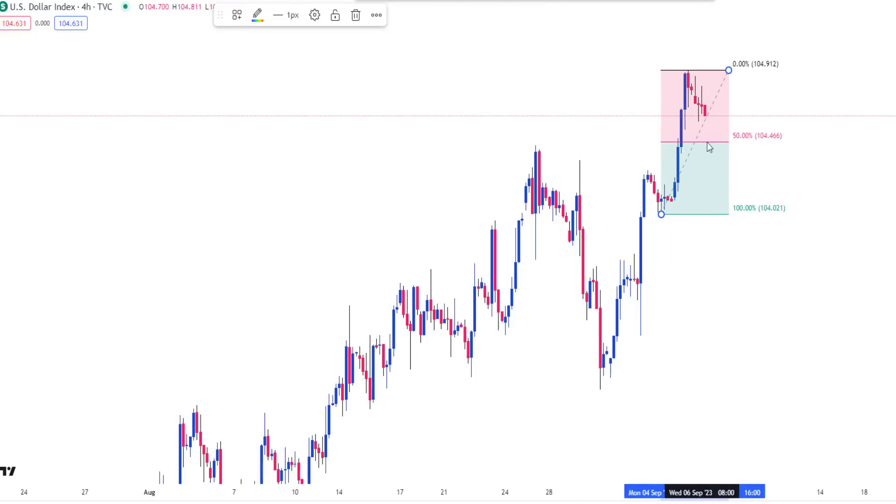
Step: Draw a flat parallel channel just below the retracement's 50% level from 5 to 14 September 2023
{"action": "left_click", "coordinate": [612, 1]}
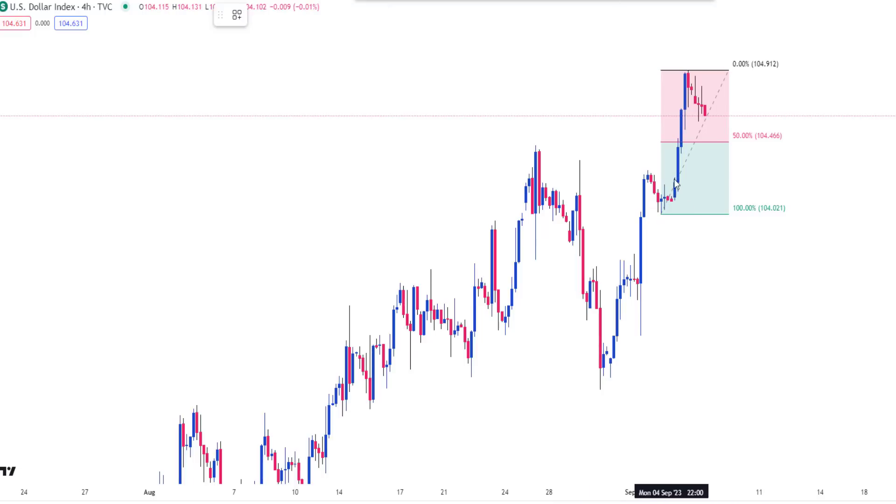
{"action": "mouse_move", "coordinate": [675, 179]}
{"action": "left_mouse_down"}
{"action": "mouse_move", "coordinate": [822, 172]}
{"action": "mouse_move", "coordinate": [821, 152]}
{"action": "left_mouse_up"}
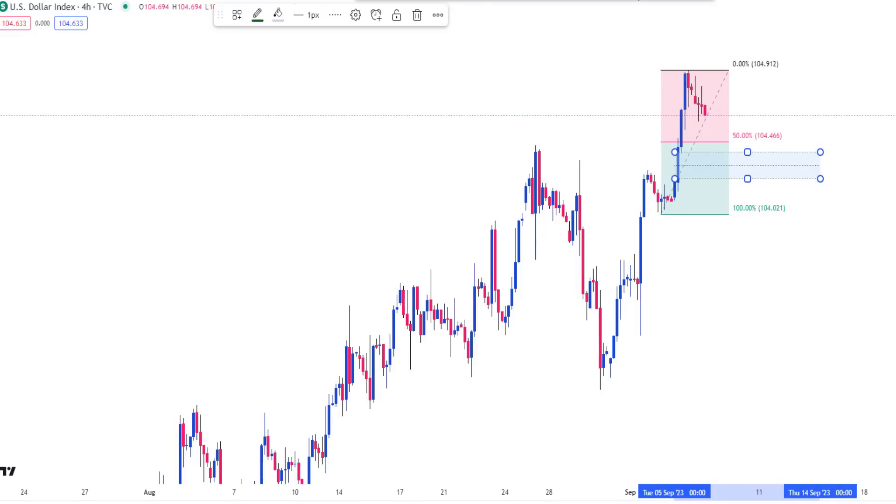
{"action": "left_click", "coordinate": [810, 242]}
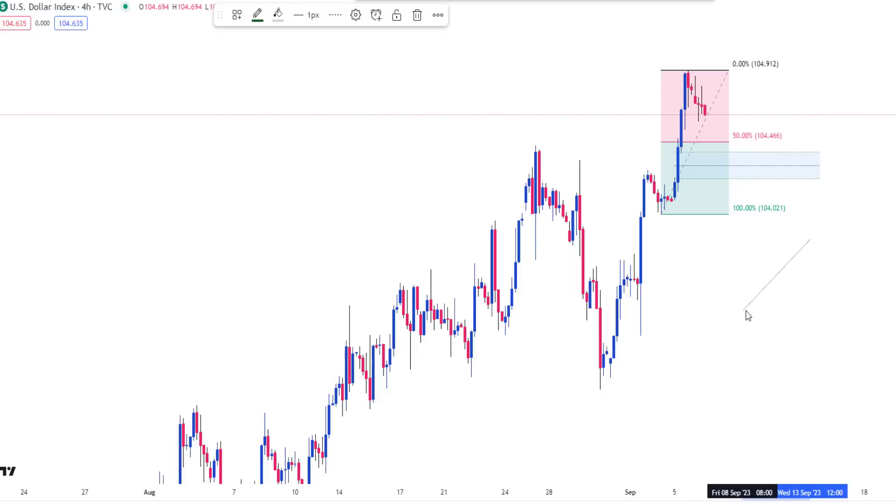
{"action": "left_click", "coordinate": [744, 315]}
{"action": "key", "text": "Delete"}
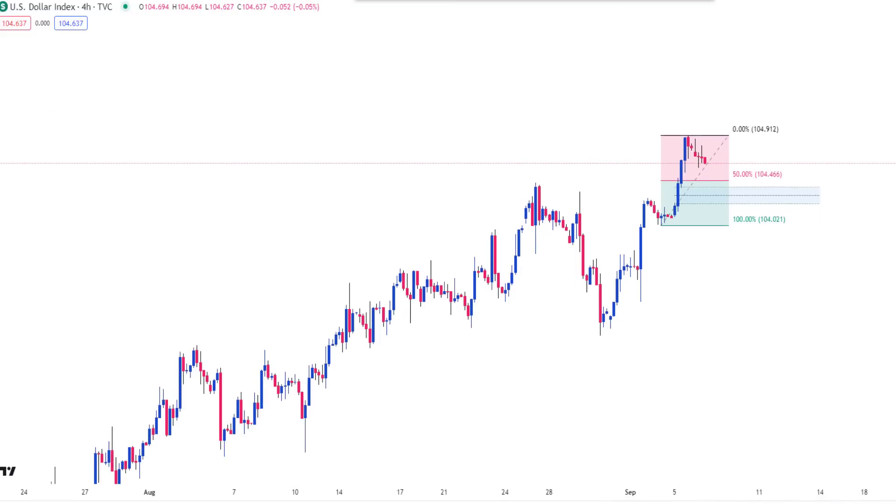
Step: Delete the Fibonacci retracement, and draw a rising and a falling red arrow in the empty area above the August candles
{"action": "left_click", "coordinate": [699, 183]}
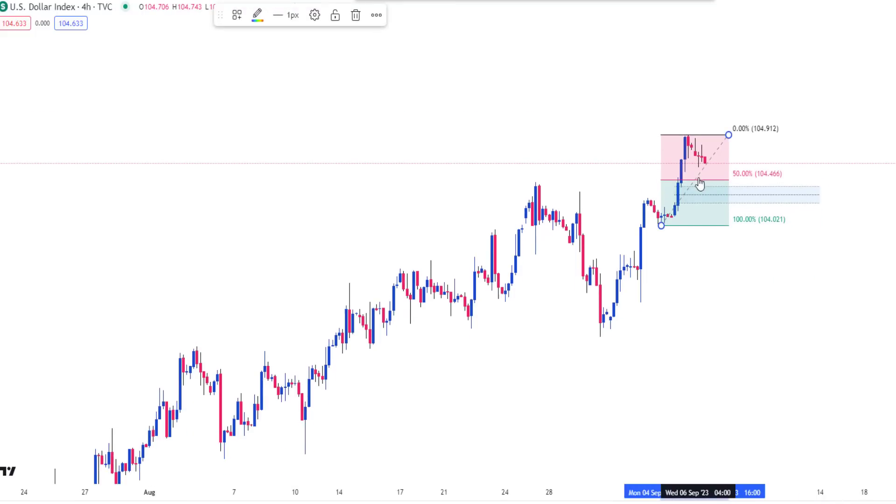
{"action": "key", "text": "Delete"}
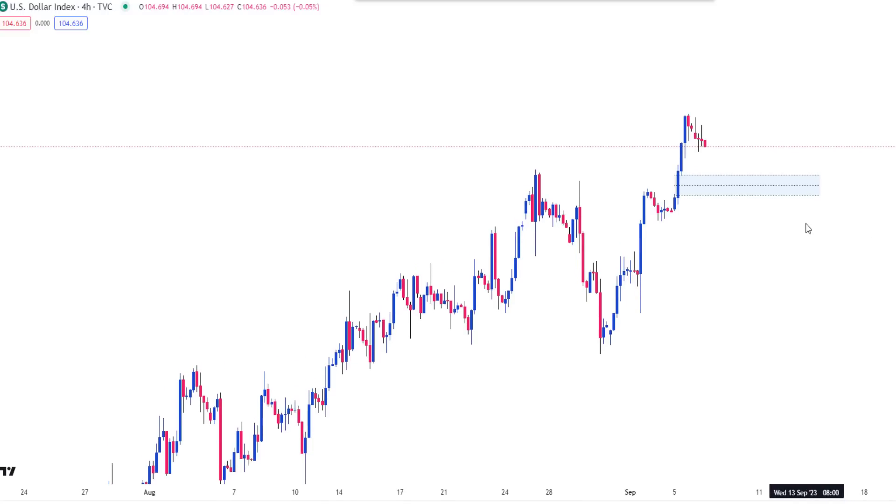
{"action": "left_click_drag", "start_coordinate": [799, 240], "coordinate": [773, 287]}
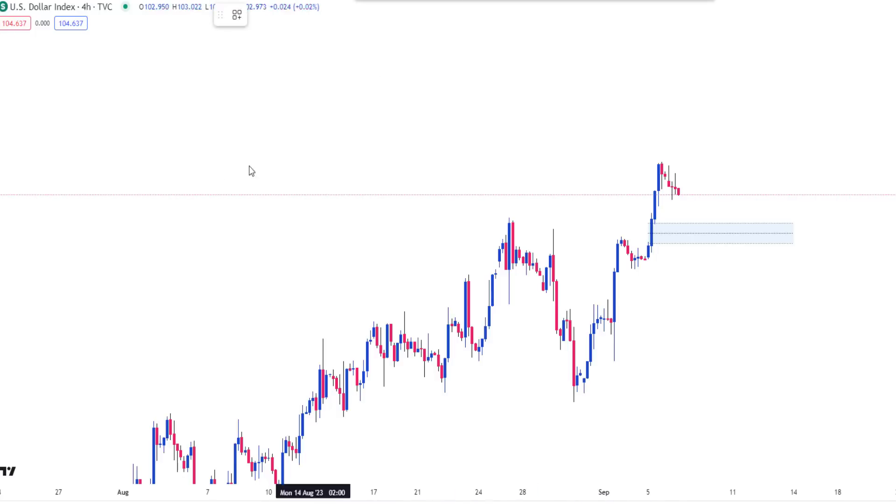
{"action": "mouse_move", "coordinate": [133, 235]}
{"action": "left_mouse_down"}
{"action": "mouse_move", "coordinate": [190, 84]}
{"action": "mouse_move", "coordinate": [296, 232]}
{"action": "left_mouse_up"}
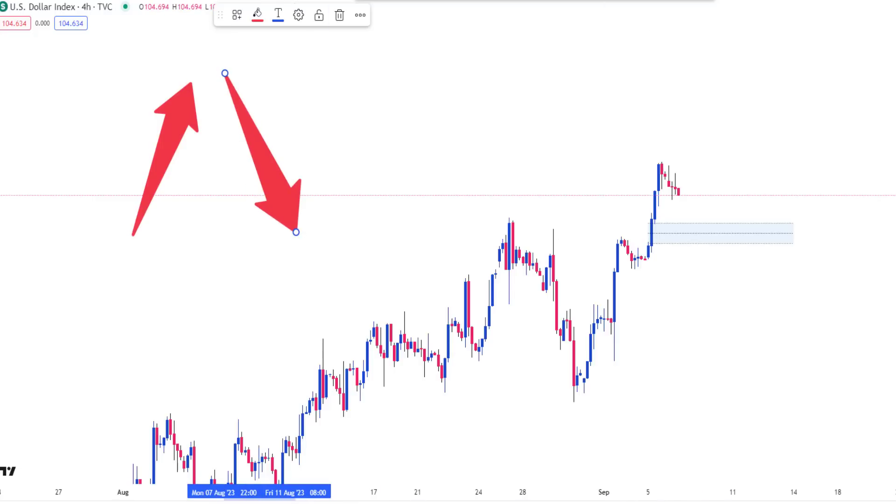
Step: Switch the U.S. Dollar Index chart to the 1-hour and 15-minute timeframes to examine price above the flat channel
{"action": "left_click", "coordinate": [80, 1]}
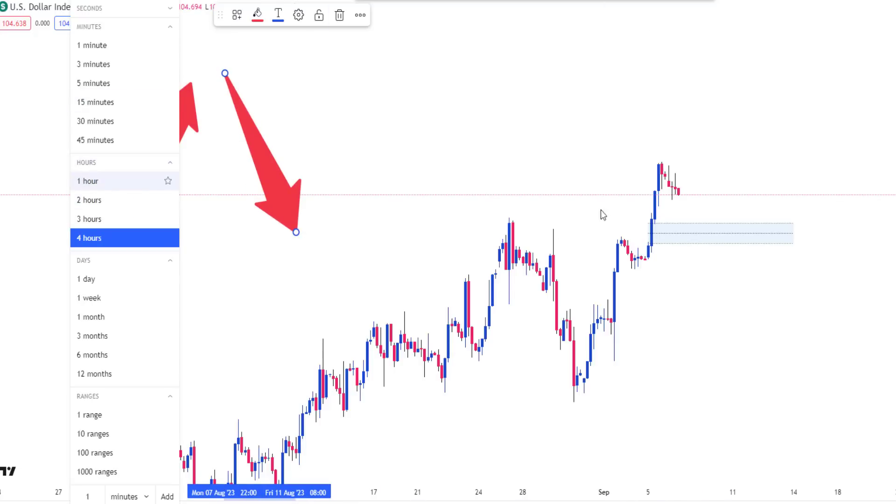
{"action": "scroll", "coordinate": [676, 215], "scroll_direction": "down", "scroll_amount": 4}
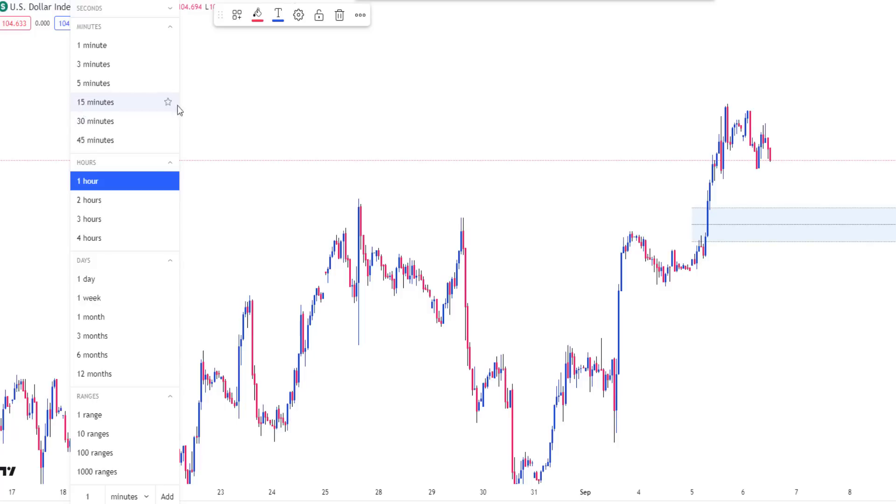
{"action": "left_click", "coordinate": [176, 103]}
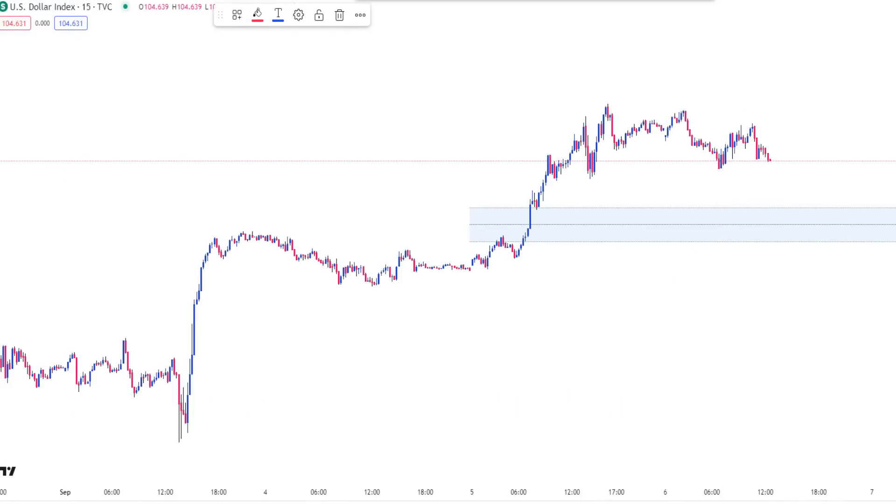
{"action": "left_click_drag", "start_coordinate": [894, 280], "coordinate": [895, 158]}
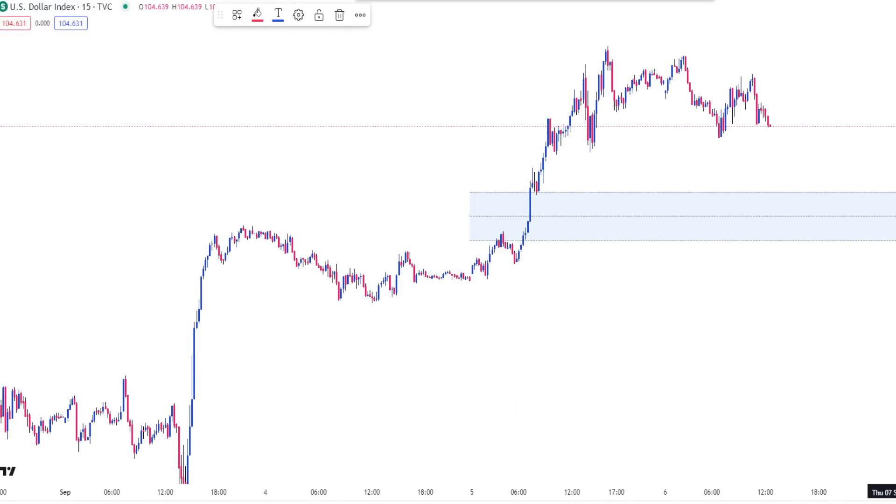
{"action": "scroll", "coordinate": [894, 252], "scroll_direction": "down", "scroll_amount": 2}
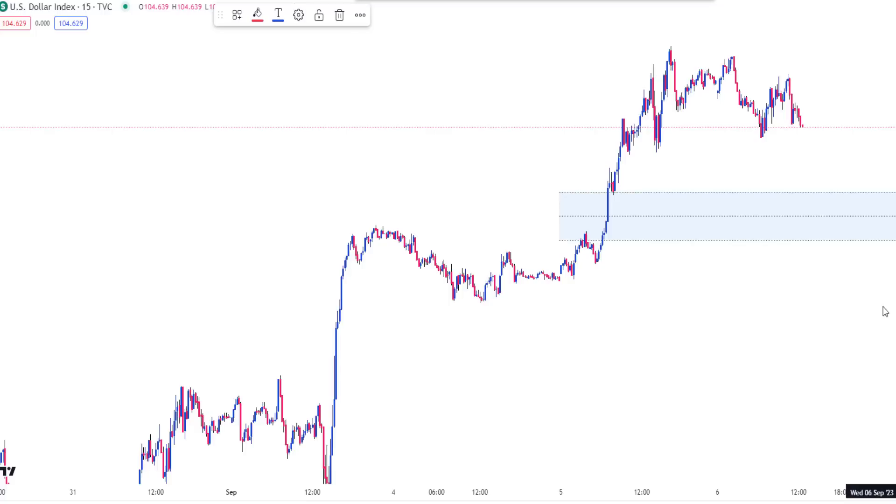
{"action": "scroll", "coordinate": [886, 312], "scroll_direction": "up", "scroll_amount": 1}
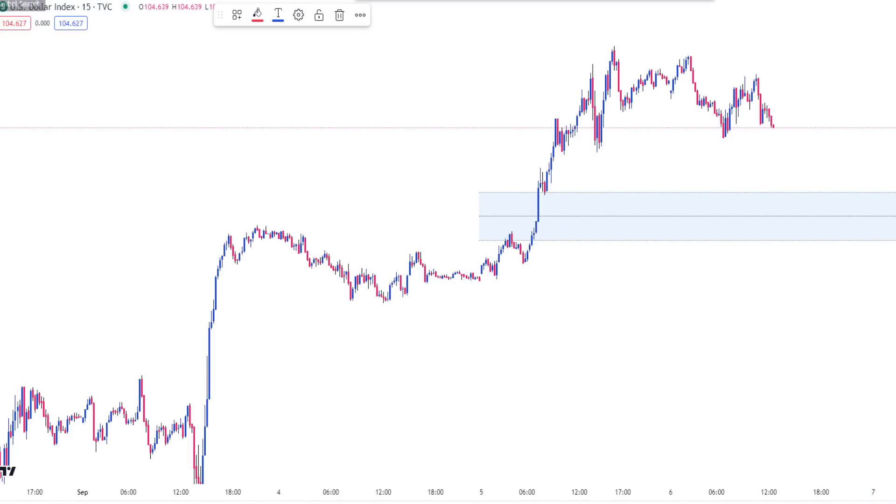
Step: Change the chart symbol to GBPUSD from FXCM and remove the old Fibonacci retracement from it
{"action": "left_click", "coordinate": [18, 0]}
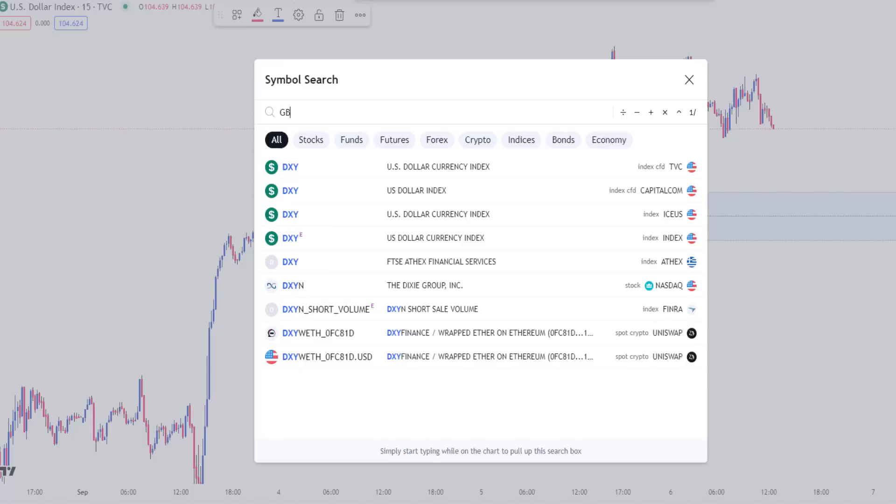
{"action": "type", "text": "PUSD"}
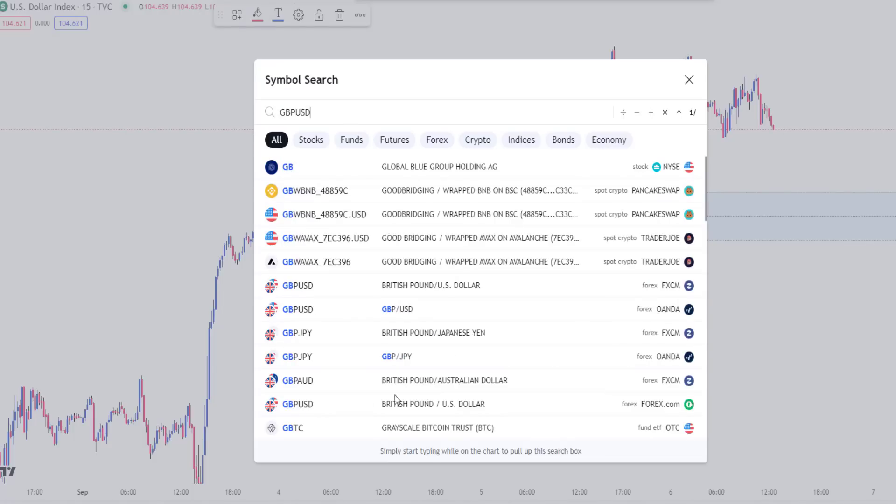
{"action": "left_click", "coordinate": [438, 171]}
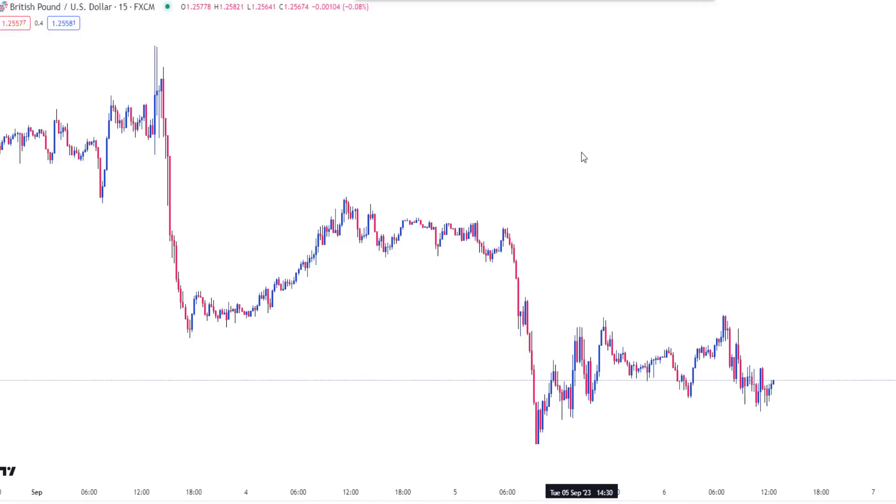
{"action": "scroll", "coordinate": [464, 178], "scroll_direction": "down", "scroll_amount": 3}
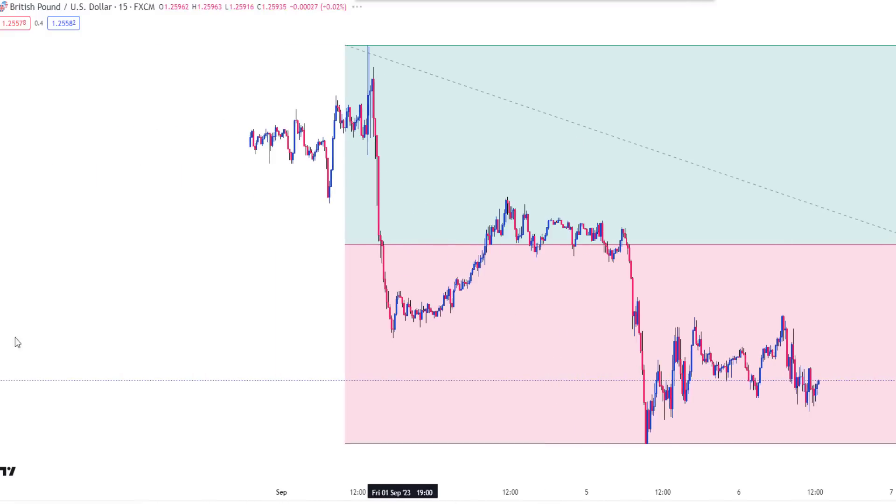
{"action": "left_click", "coordinate": [29, 355]}
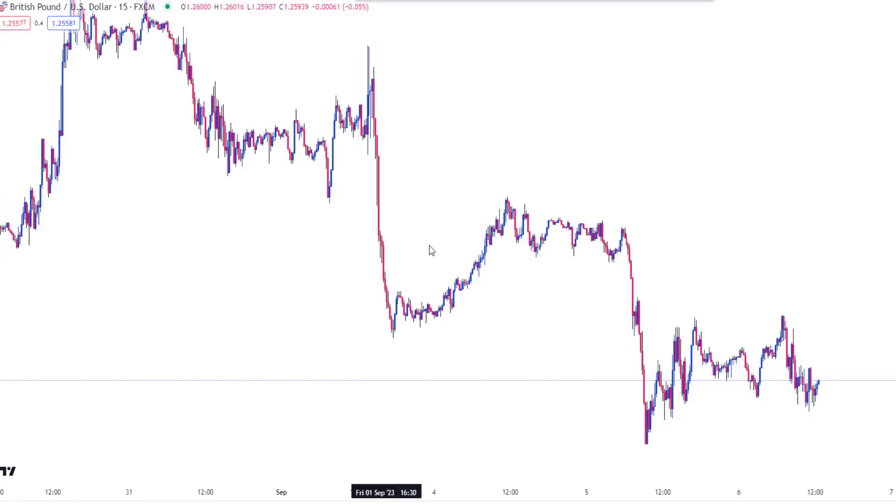
Step: Switch the British Pound / U.S. Dollar chart to the daily timeframe and examine the price swings up to September 2023
{"action": "left_click", "coordinate": [79, 1]}
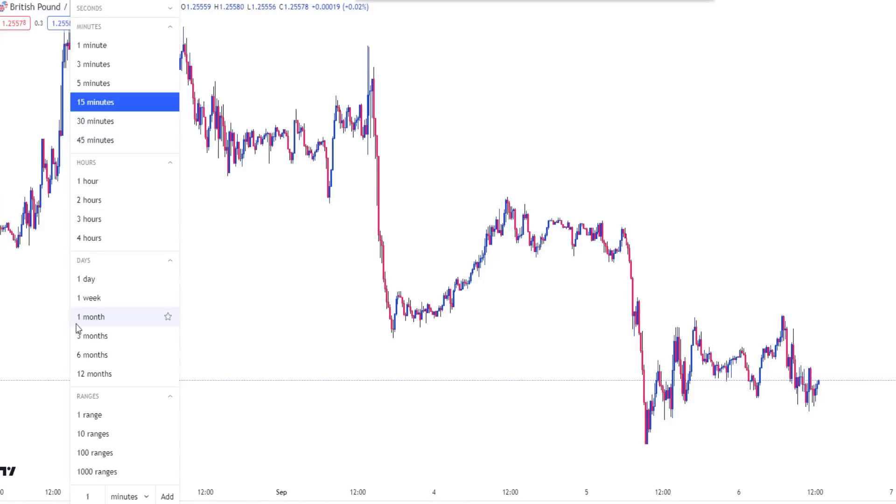
{"action": "left_click", "coordinate": [90, 282]}
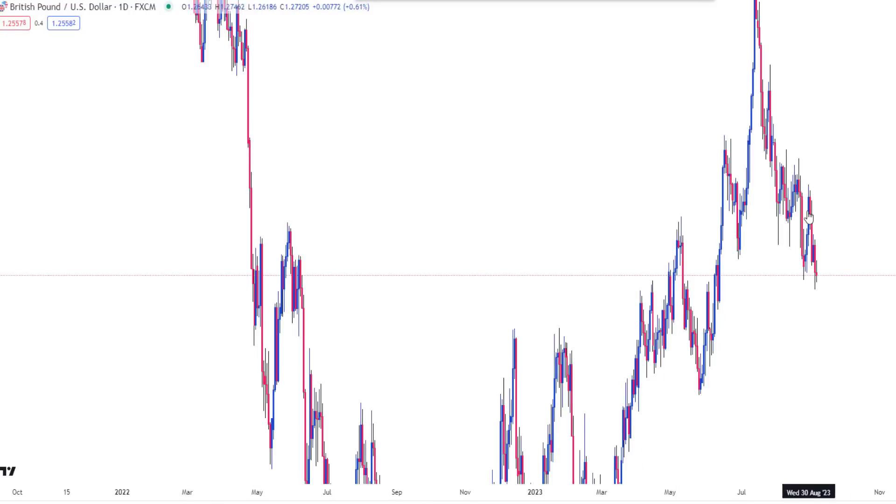
{"action": "scroll", "coordinate": [808, 210], "scroll_direction": "up", "scroll_amount": 5}
{"action": "left_click_drag", "start_coordinate": [770, 148], "coordinate": [790, 213]}
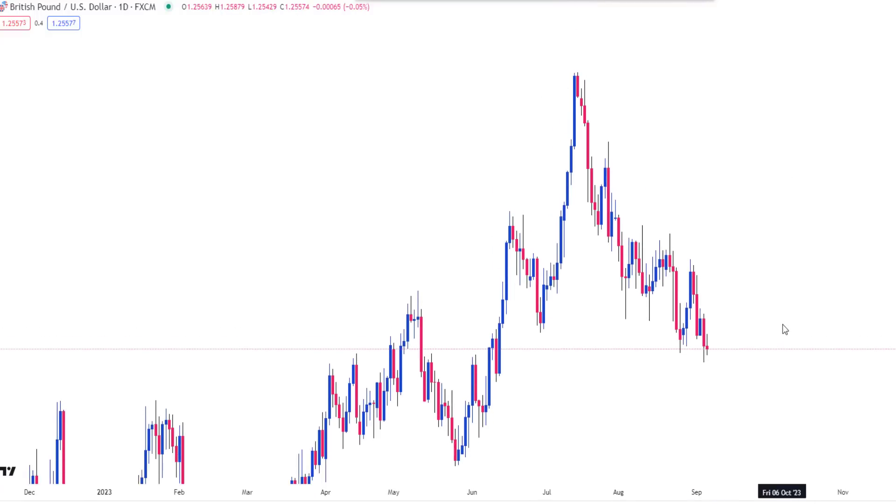
{"action": "scroll", "coordinate": [770, 280], "scroll_direction": "up", "scroll_amount": 3}
{"action": "left_click_drag", "start_coordinate": [759, 153], "coordinate": [790, 42]}
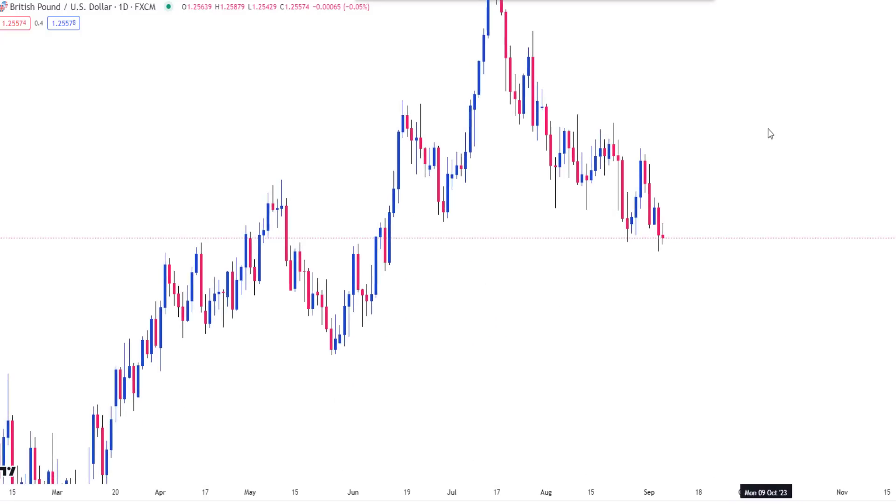
{"action": "left_click_drag", "start_coordinate": [786, 147], "coordinate": [838, 180]}
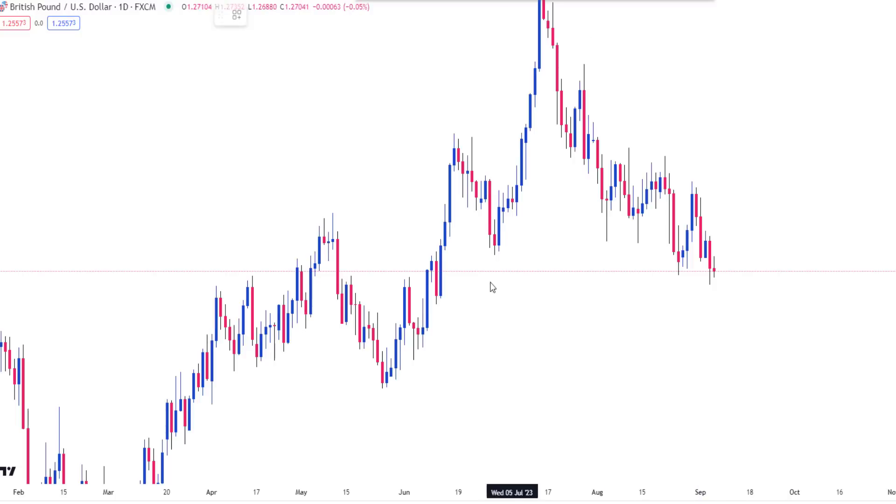
Step: Draw a horizontal dashed line from the 12 June 2023 low to 27 September and apply the $$$ template
{"action": "left_click", "coordinate": [435, 305]}
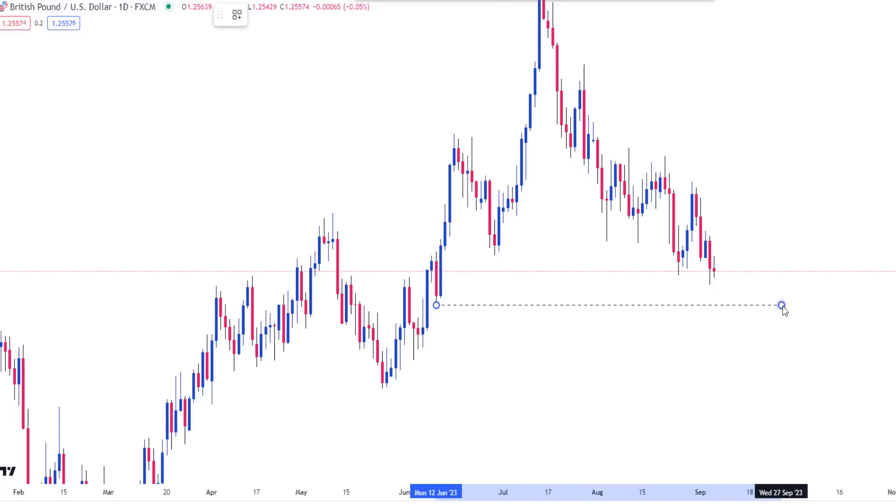
{"action": "left_click", "coordinate": [782, 306]}
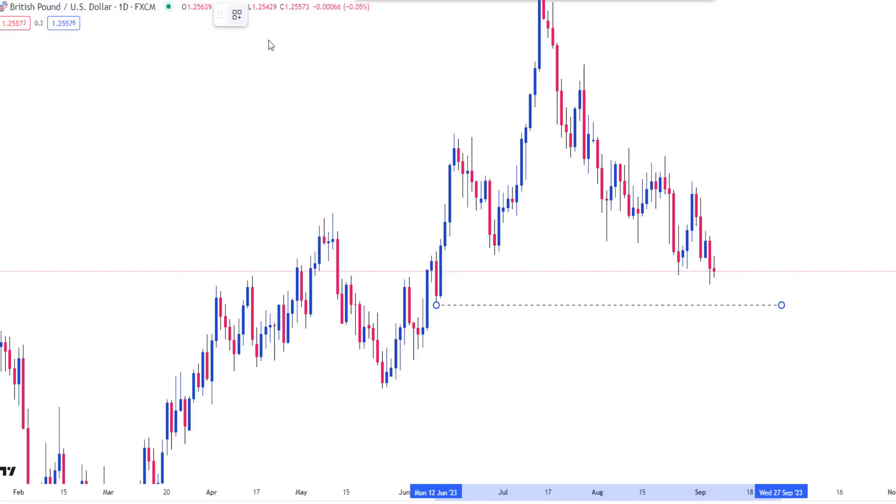
{"action": "left_click", "coordinate": [236, 15]}
{"action": "left_click", "coordinate": [241, 69]}
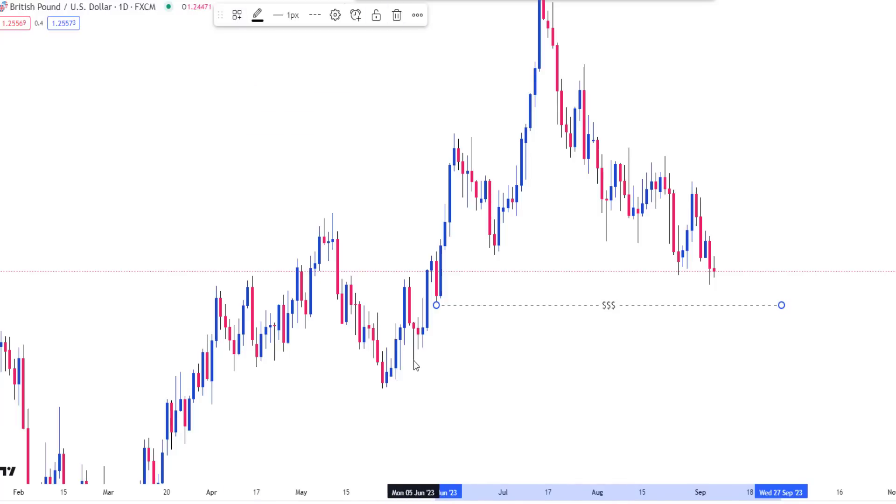
Step: Draw a horizontal dashed line from the 5 June 2023 low to 22 September and apply the $$$ template
{"action": "left_click_drag", "start_coordinate": [416, 367], "coordinate": [772, 381]}
{"action": "left_click", "coordinate": [769, 375], "text": "shift"}
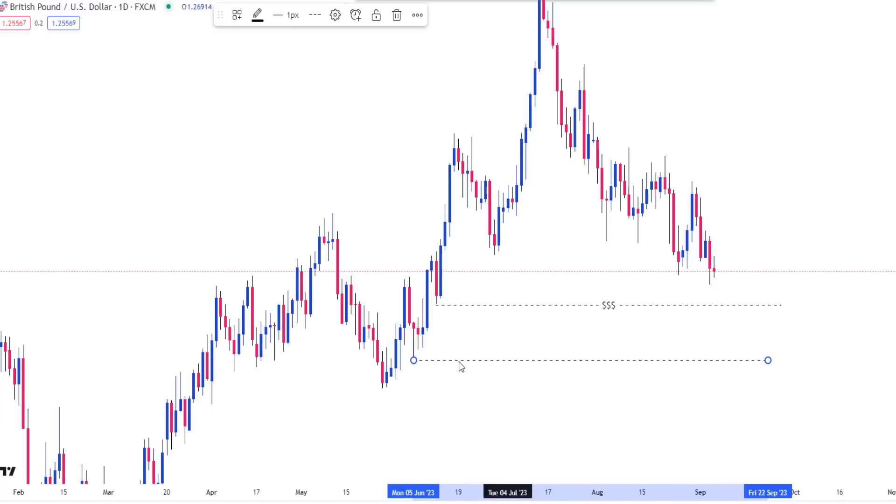
{"action": "left_click", "coordinate": [236, 15]}
{"action": "left_click", "coordinate": [244, 87]}
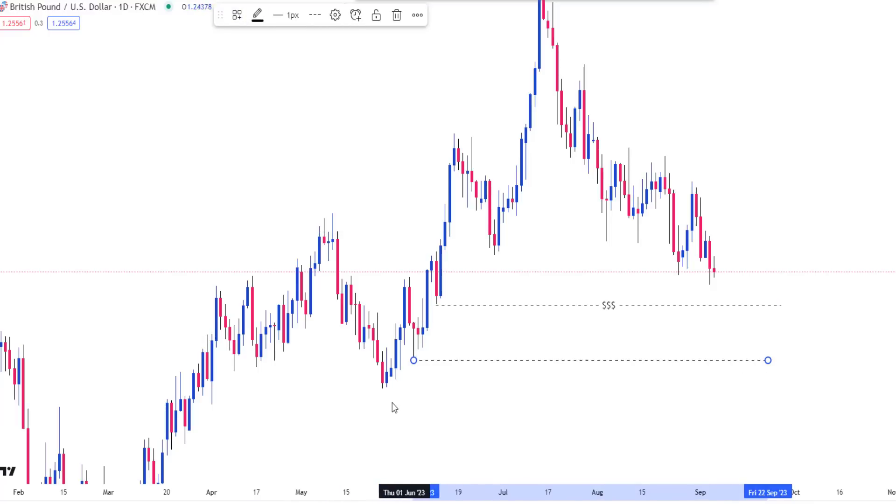
Step: Draw a horizontal dashed line from the 25 May 2023 low to 26 September and apply the $$$ template
{"action": "left_click", "coordinate": [382, 389]}
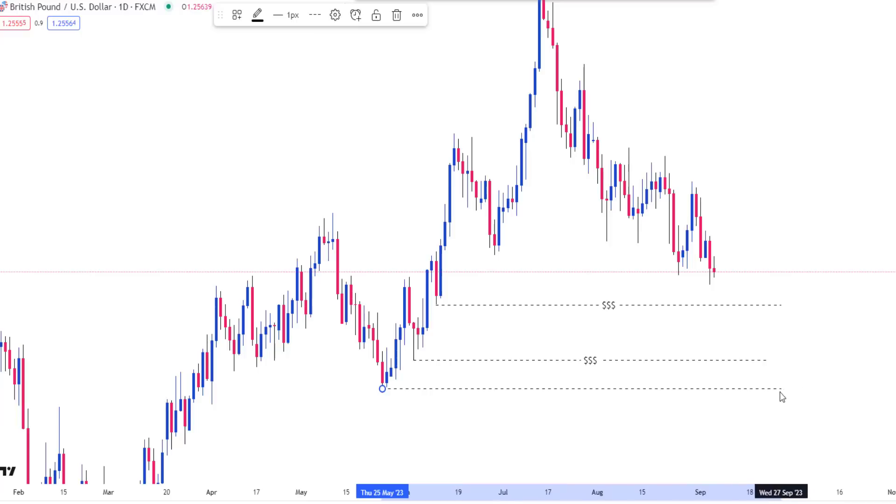
{"action": "left_click", "coordinate": [238, 15]}
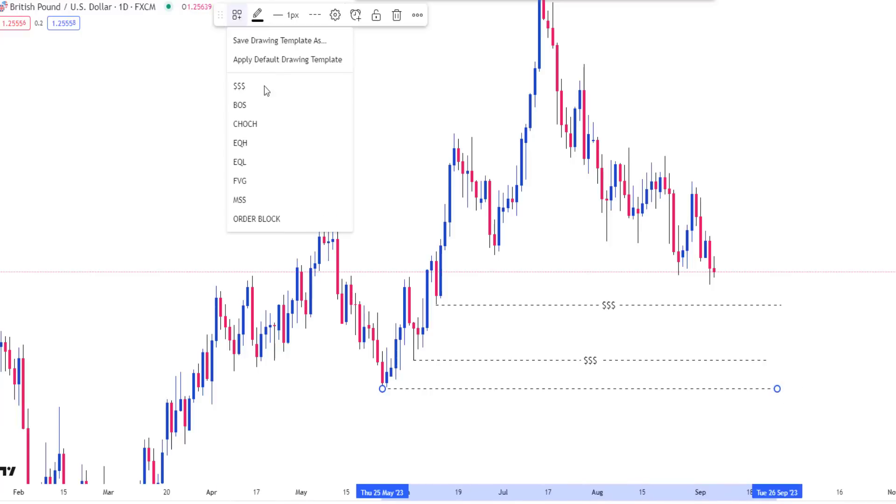
{"action": "left_click", "coordinate": [250, 94]}
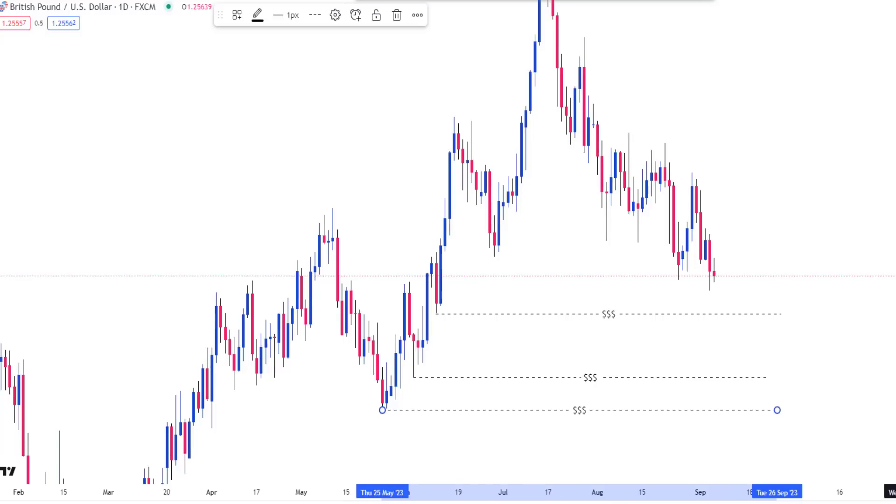
Step: Switch the British Pound / U.S. Dollar chart to the 4-hour timeframe and delete the stray dashed line beyond the latest candles
{"action": "scroll", "coordinate": [637, 186], "scroll_direction": "up", "scroll_amount": 3}
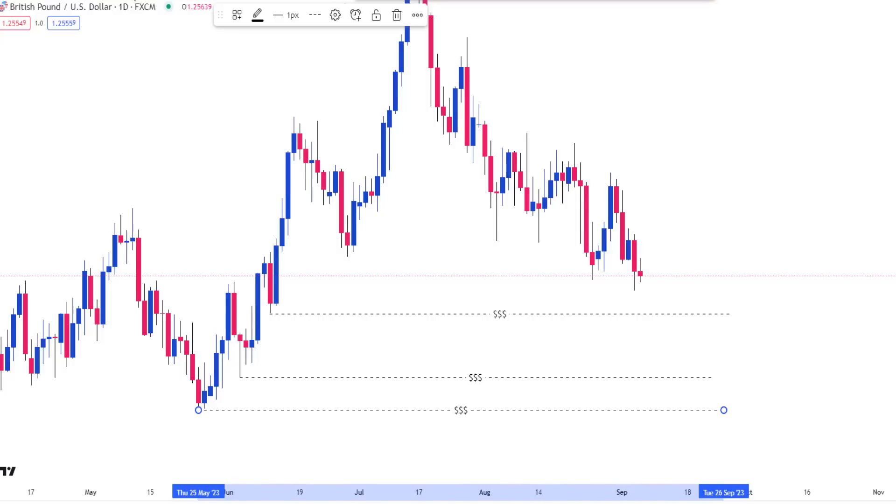
{"action": "left_click", "coordinate": [78, 1]}
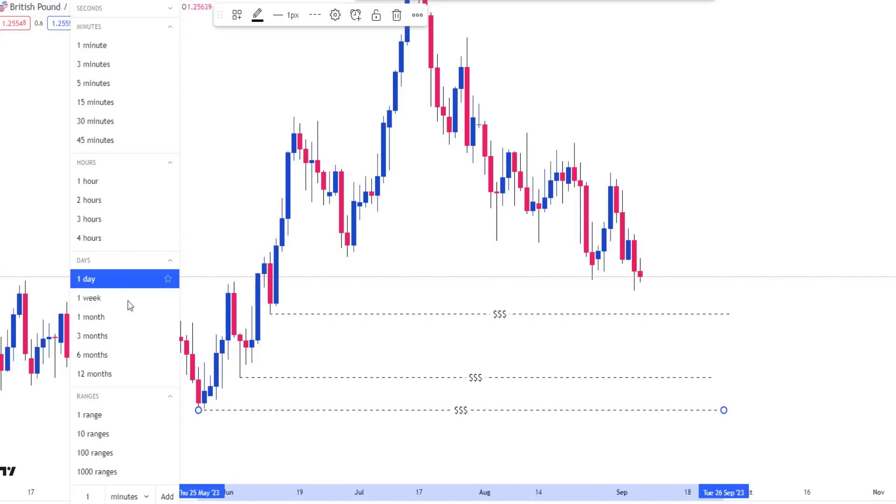
{"action": "left_click", "coordinate": [97, 241]}
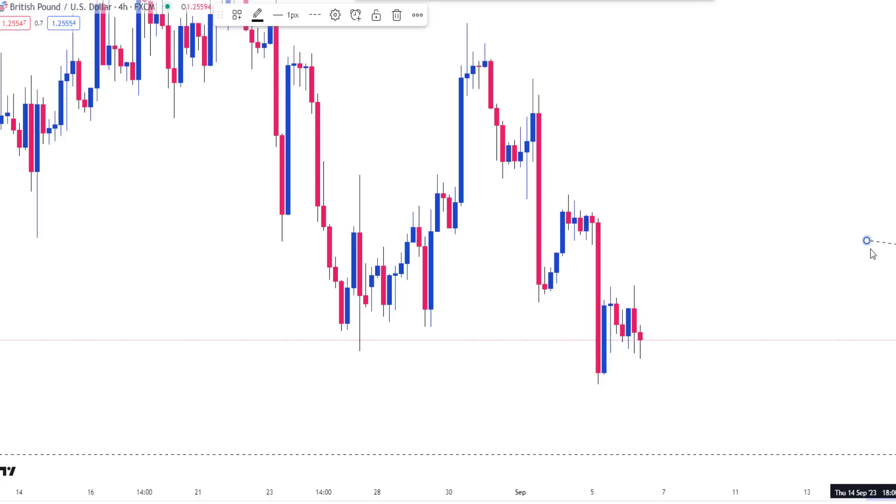
{"action": "key", "text": "Delete"}
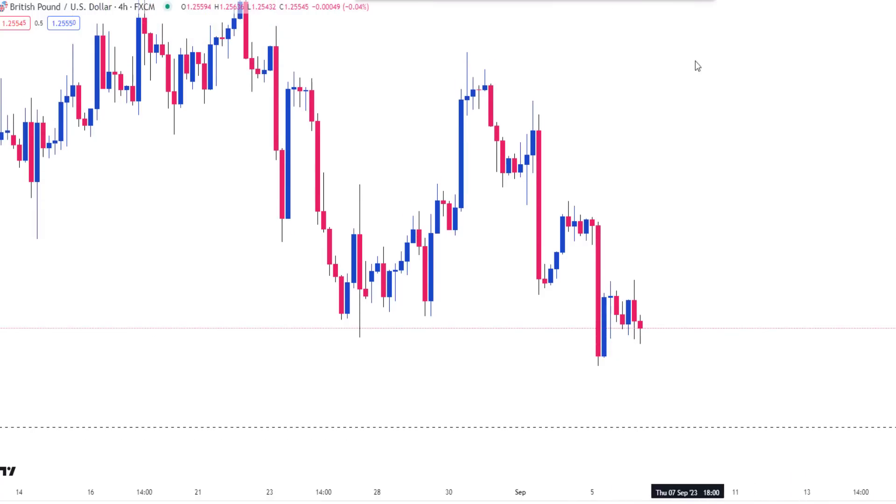
{"action": "left_click_drag", "start_coordinate": [704, 70], "coordinate": [726, 124]}
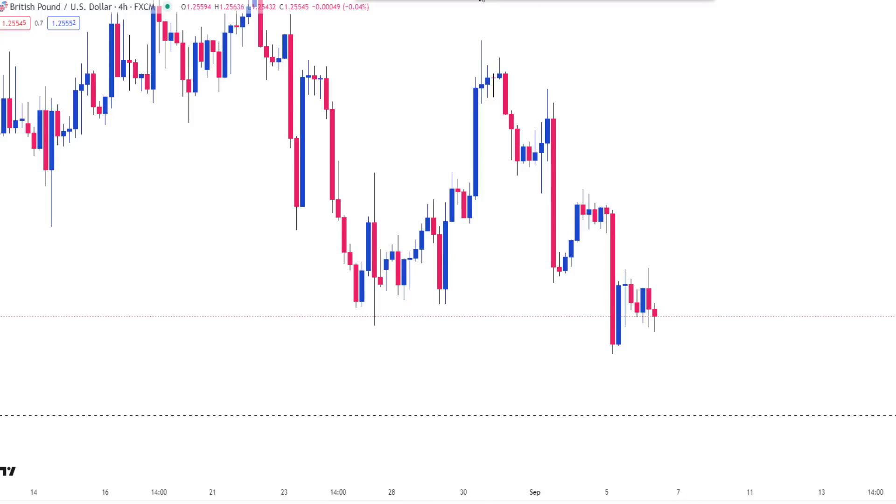
Step: Draw horizontal dashed lines from the 29 August, 1 September and 25 August lows across to the 5 September drop
{"action": "left_click", "coordinate": [440, 303]}
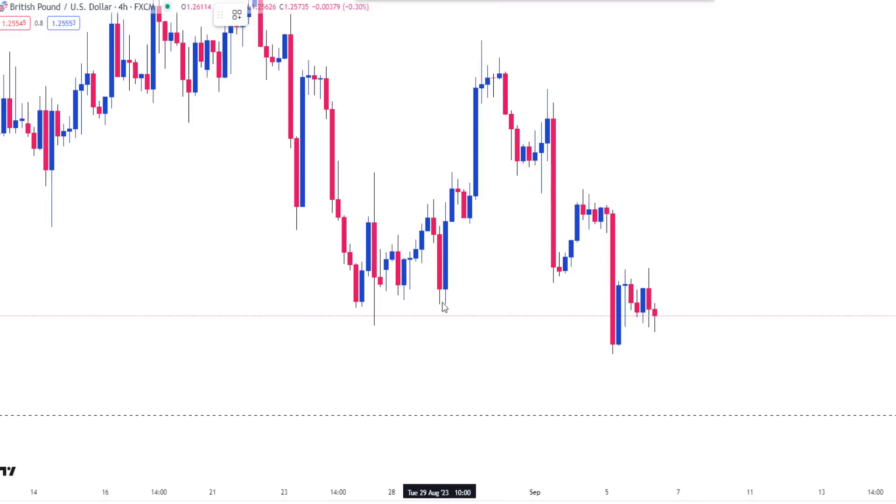
{"action": "left_click", "coordinate": [608, 308]}
{"action": "left_click", "coordinate": [554, 282]}
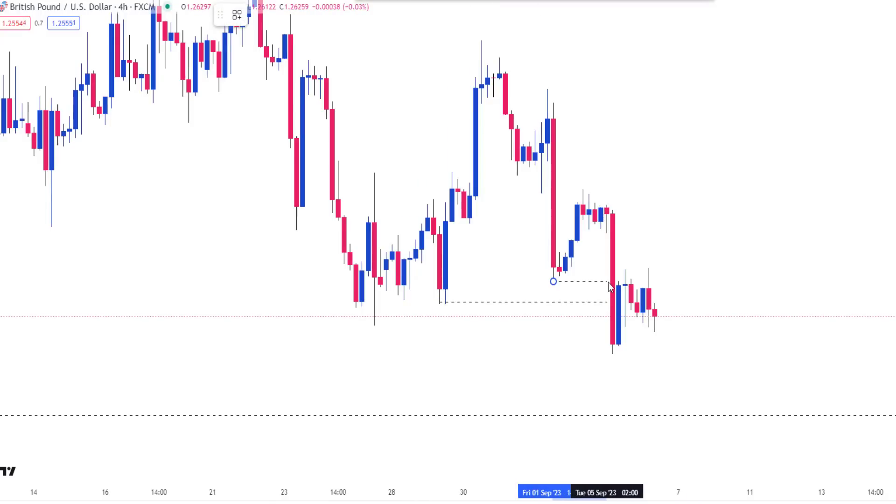
{"action": "left_click", "coordinate": [607, 282]}
{"action": "left_click", "coordinate": [374, 329]}
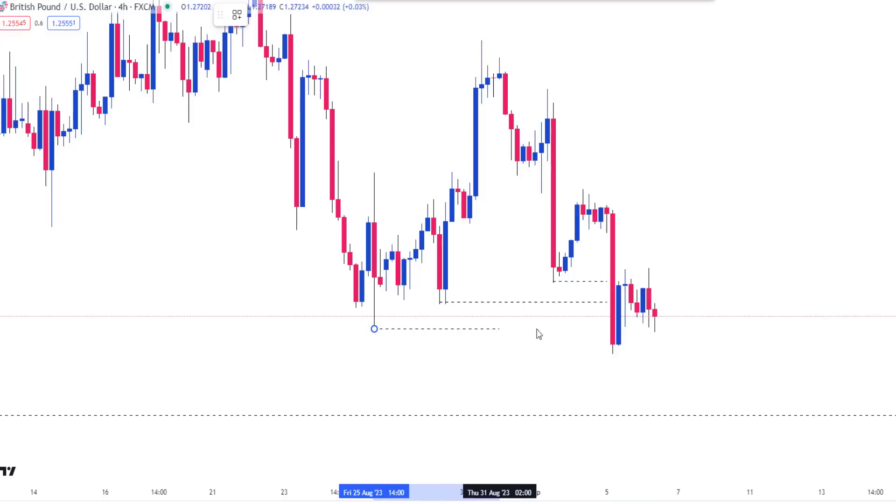
{"action": "left_click", "coordinate": [620, 329]}
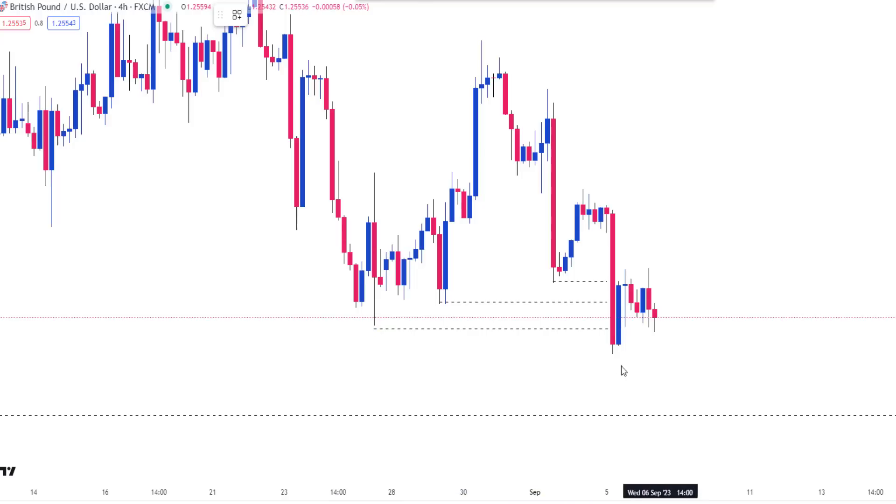
Step: Draw a Fibonacci retracement from the 4 September high down to the 5 September low level, extending to 10 September
{"action": "left_click", "coordinate": [583, 190]}
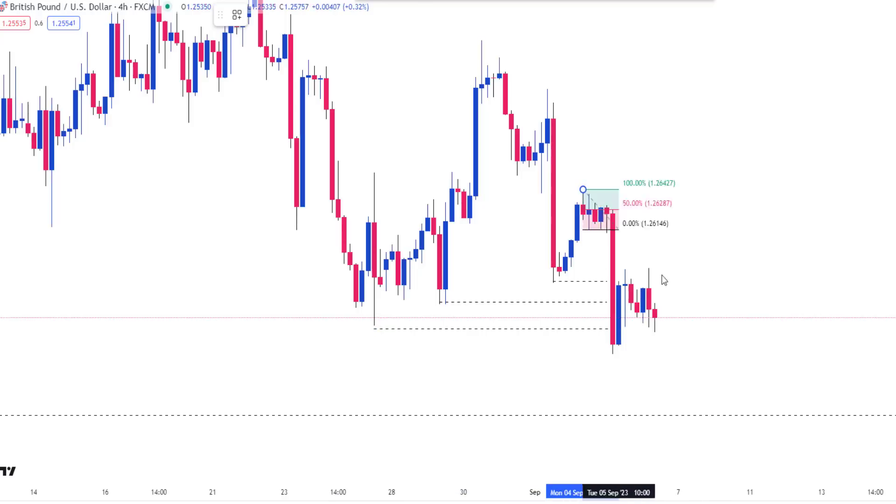
{"action": "left_click", "coordinate": [744, 356]}
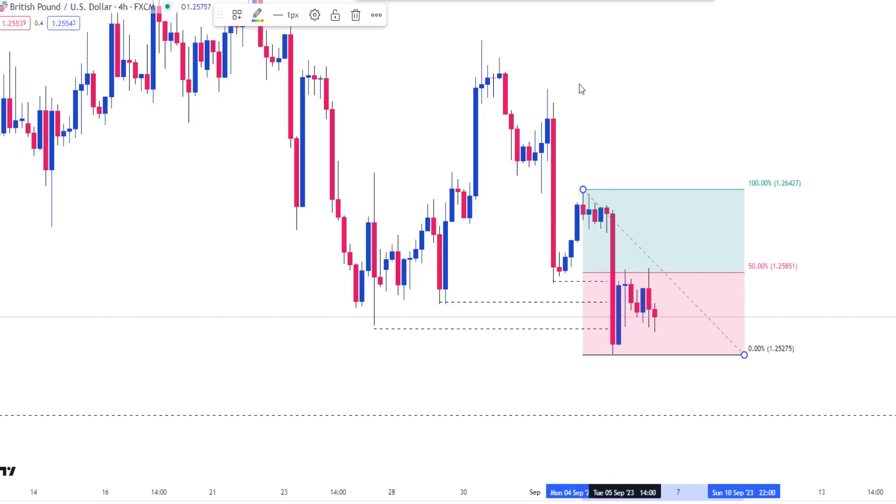
{"action": "left_click", "coordinate": [524, 197]}
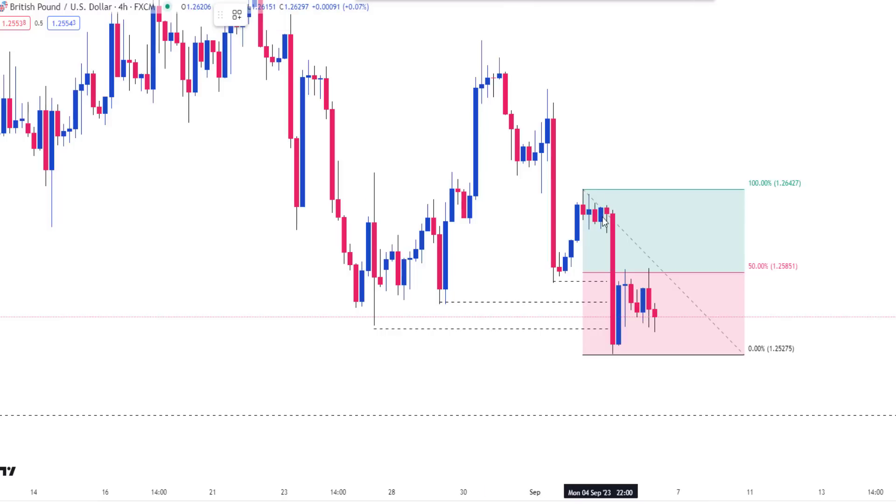
Step: Mark the consolidation before the 5 September drop with a pink rectangle extending to 14 September, and delete the Fibonacci retracement
{"action": "mouse_move", "coordinate": [601, 209]}
{"action": "left_mouse_down"}
{"action": "mouse_move", "coordinate": [710, 239]}
{"action": "mouse_move", "coordinate": [858, 229]}
{"action": "left_mouse_up"}
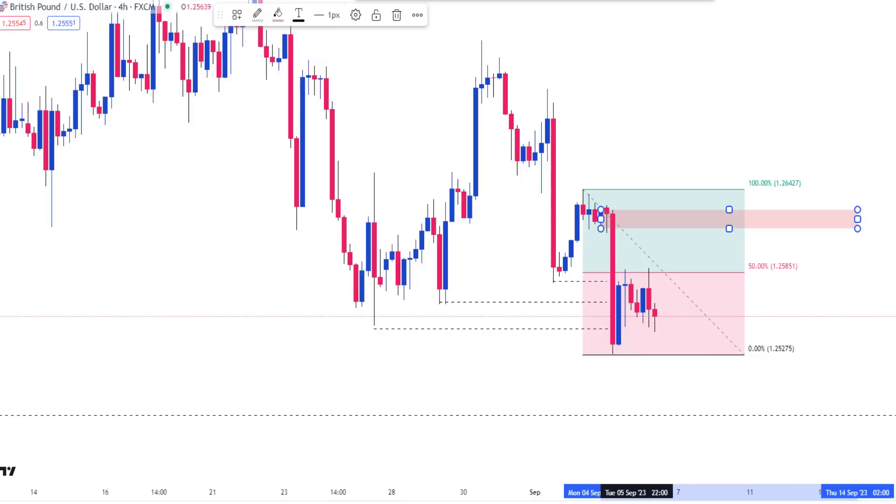
{"action": "left_click", "coordinate": [678, 286]}
{"action": "key", "text": "Delete"}
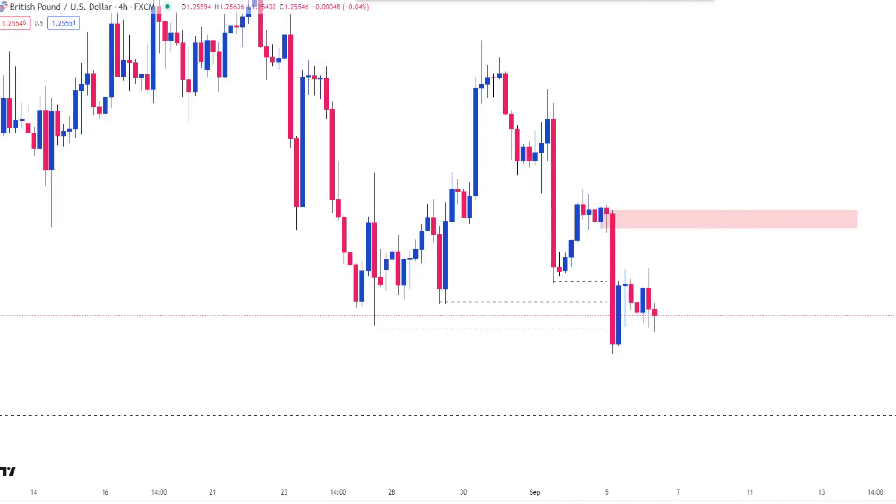
Step: Draw a horizontal dashed line from the 5 September swing high to 6 September 10:00 and apply the $$$ template
{"action": "left_click", "coordinate": [626, 270]}
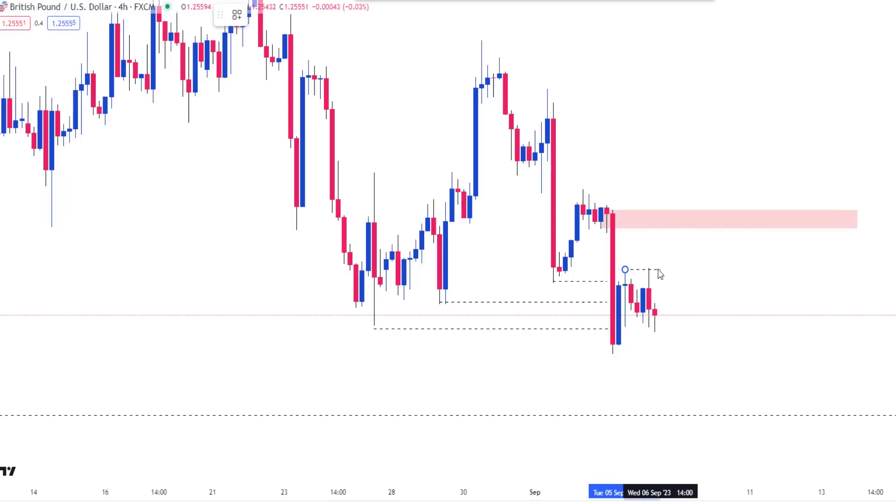
{"action": "left_click", "coordinate": [660, 270]}
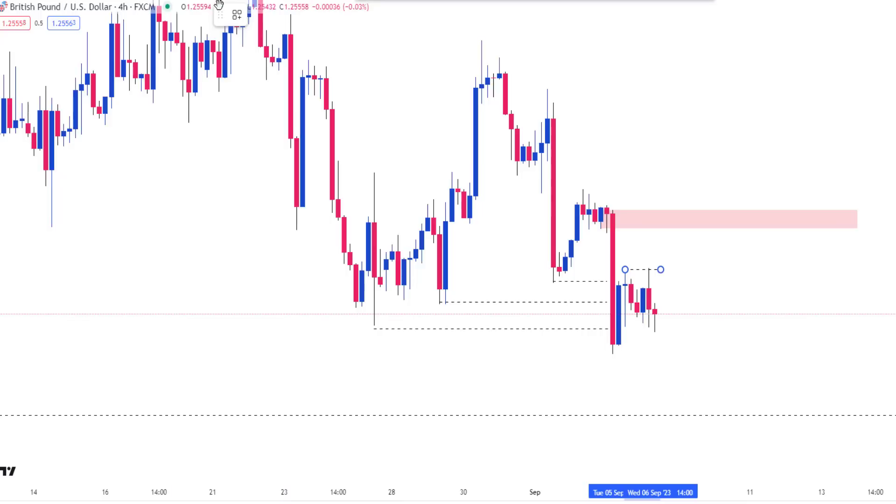
{"action": "left_click", "coordinate": [243, 23]}
{"action": "left_click", "coordinate": [248, 65]}
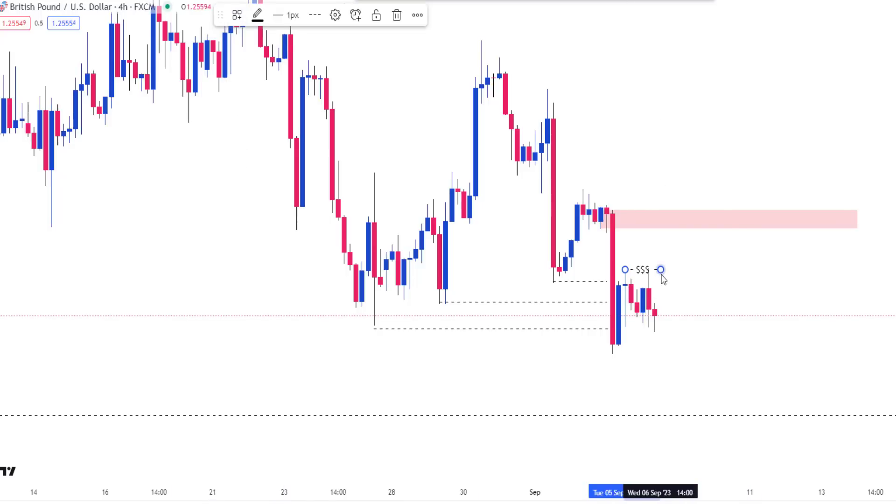
{"action": "left_click_drag", "start_coordinate": [662, 272], "coordinate": [655, 273]}
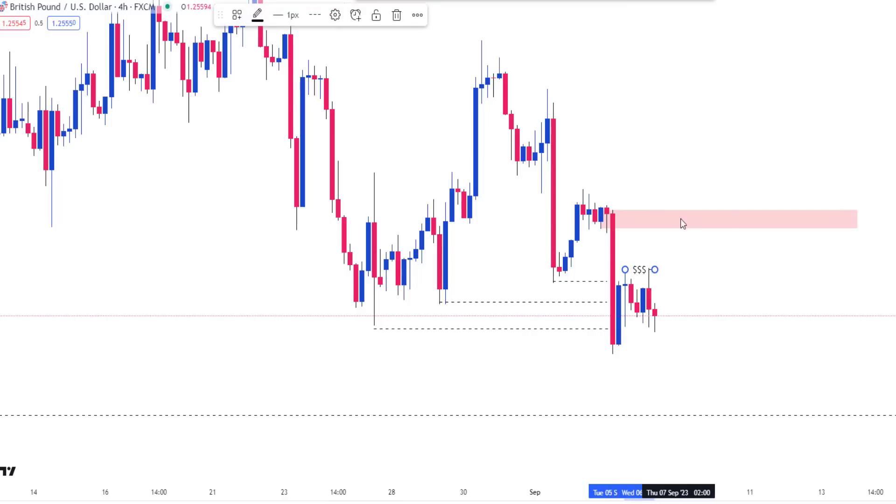
Step: Draw a pink rectangle from the 1 September 10:00 candle near its high to 14 September, above the existing zone
{"action": "left_click", "coordinate": [622, 226]}
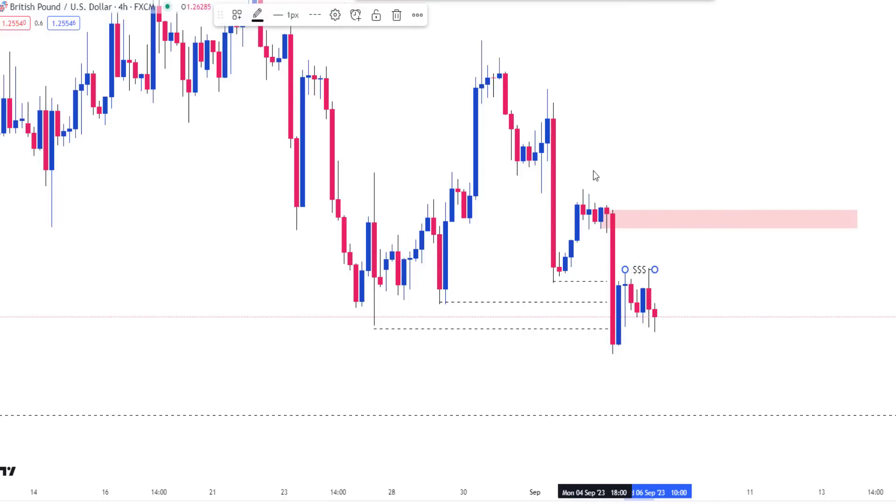
{"action": "left_click", "coordinate": [587, 151]}
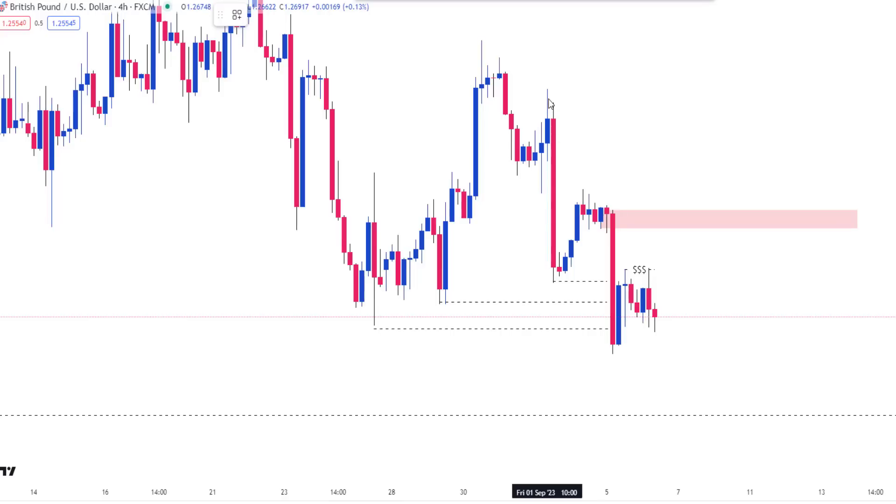
{"action": "mouse_move", "coordinate": [549, 105]}
{"action": "left_mouse_down"}
{"action": "mouse_move", "coordinate": [636, 154]}
{"action": "mouse_move", "coordinate": [864, 176]}
{"action": "mouse_move", "coordinate": [870, 162]}
{"action": "left_mouse_up"}
{"action": "left_click", "coordinate": [869, 162]}
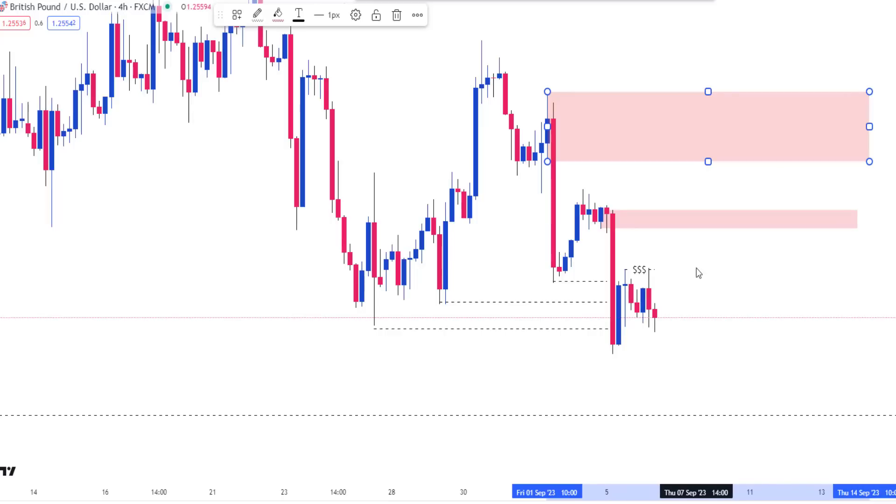
Step: Switch to the 1-hour timeframe and mark the gap below the lower pink zone with a blue box from 5 September 06:00 to 7 September 19:00
{"action": "left_click", "coordinate": [81, 1]}
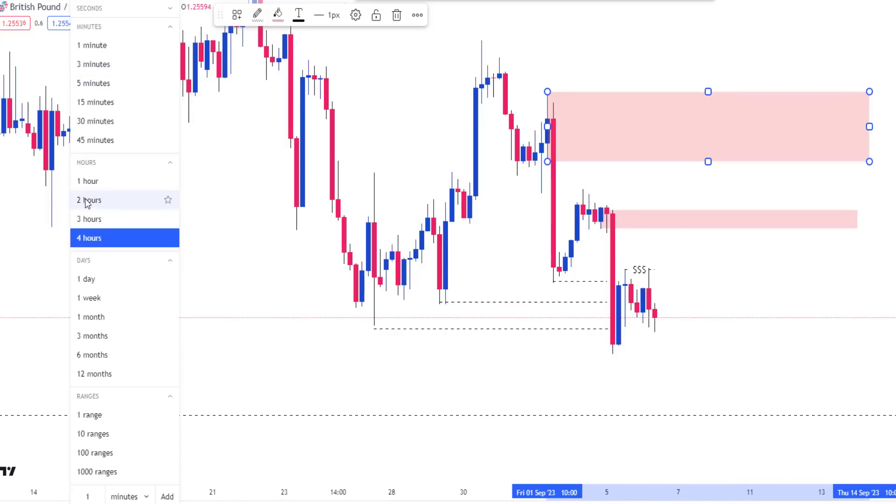
{"action": "left_click", "coordinate": [92, 184]}
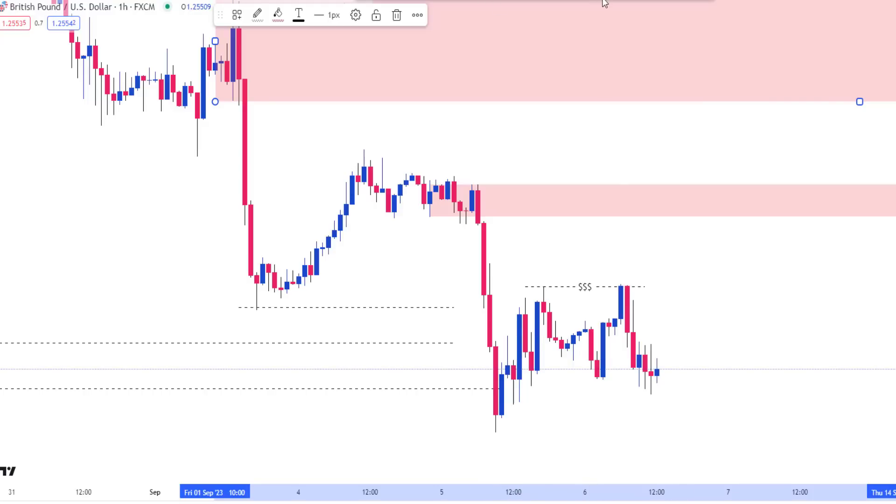
{"action": "left_click", "coordinate": [536, 118]}
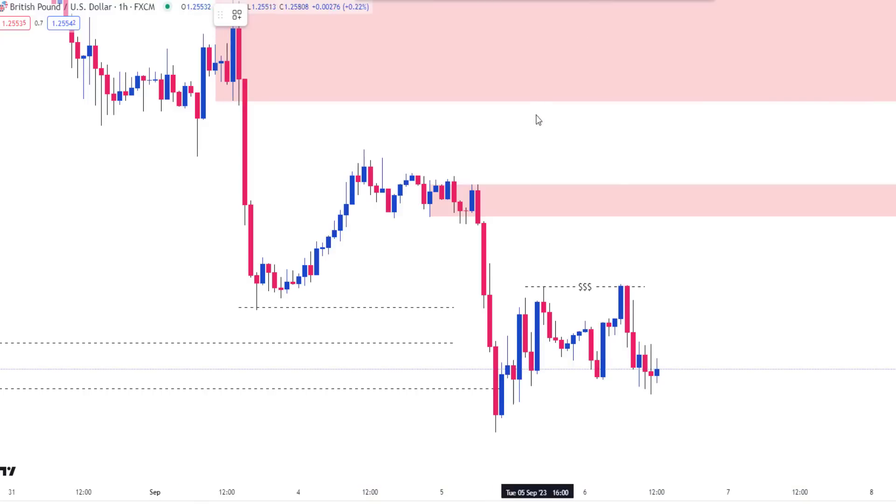
{"action": "left_click", "coordinate": [478, 226]}
{"action": "left_click", "coordinate": [841, 226]}
{"action": "left_click_drag", "start_coordinate": [841, 233], "coordinate": [856, 266]}
{"action": "left_click", "coordinate": [861, 265]}
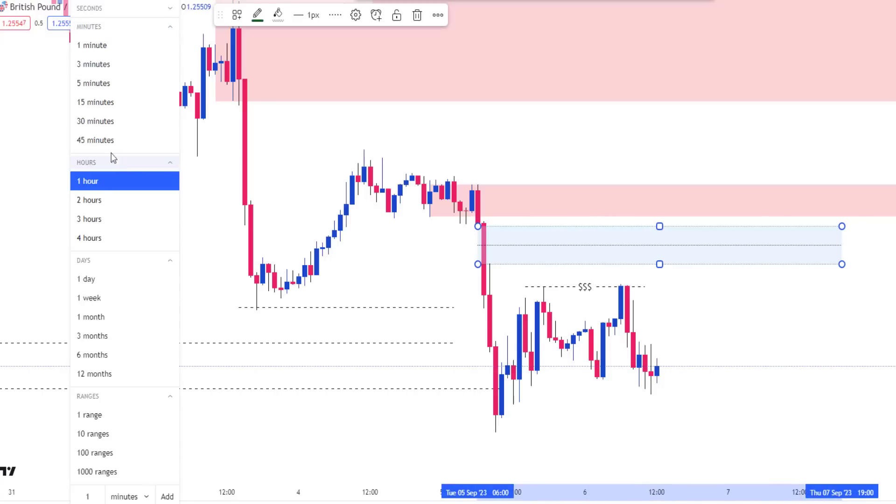
Step: Switch the British Pound / U.S. Dollar chart to the 15-minute timeframe and fit the recent candles in view
{"action": "left_click", "coordinate": [94, 106]}
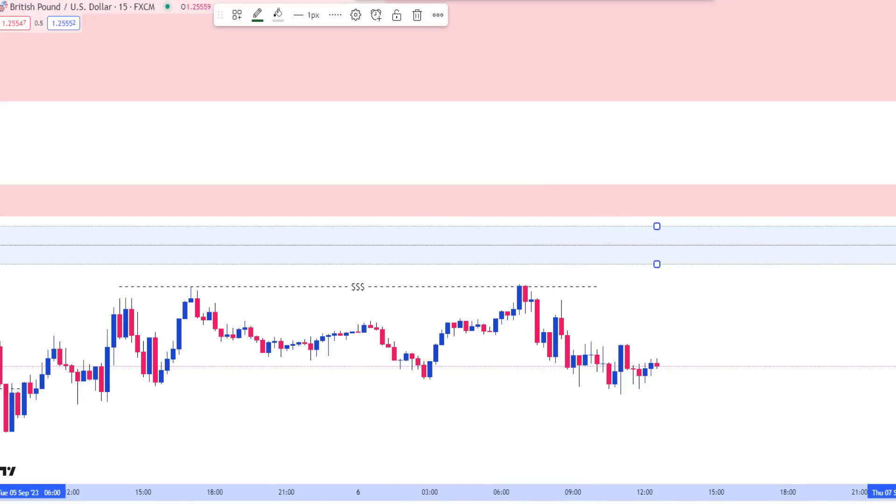
{"action": "left_click_drag", "start_coordinate": [893, 336], "coordinate": [894, 84]}
{"action": "scroll", "coordinate": [523, 248], "scroll_direction": "down", "scroll_amount": 3}
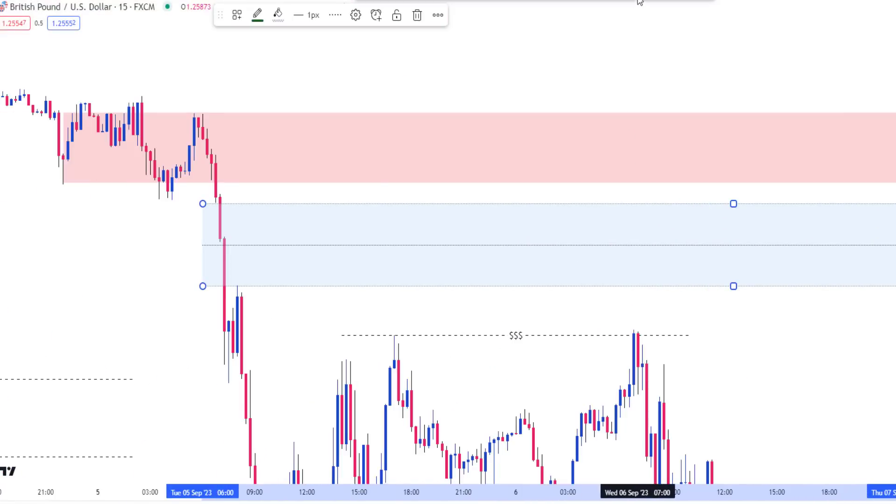
{"action": "left_click_drag", "start_coordinate": [754, 316], "coordinate": [755, 146]}
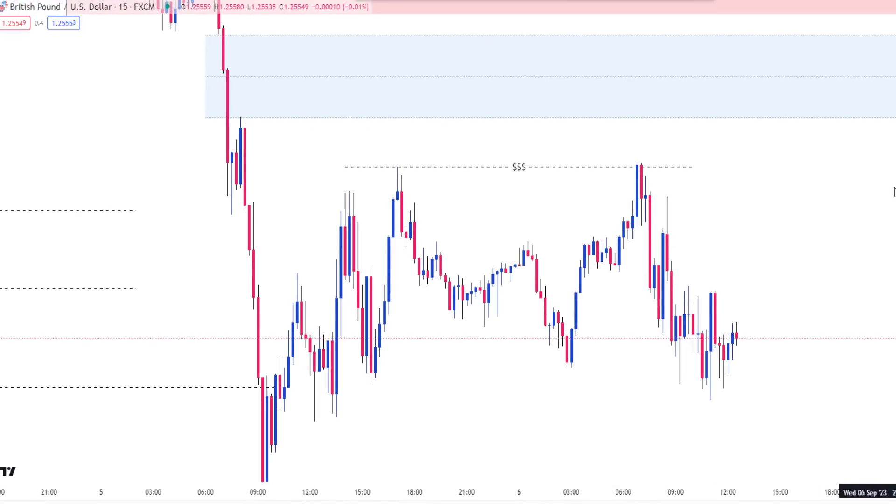
{"action": "left_click_drag", "start_coordinate": [894, 168], "coordinate": [894, 245]}
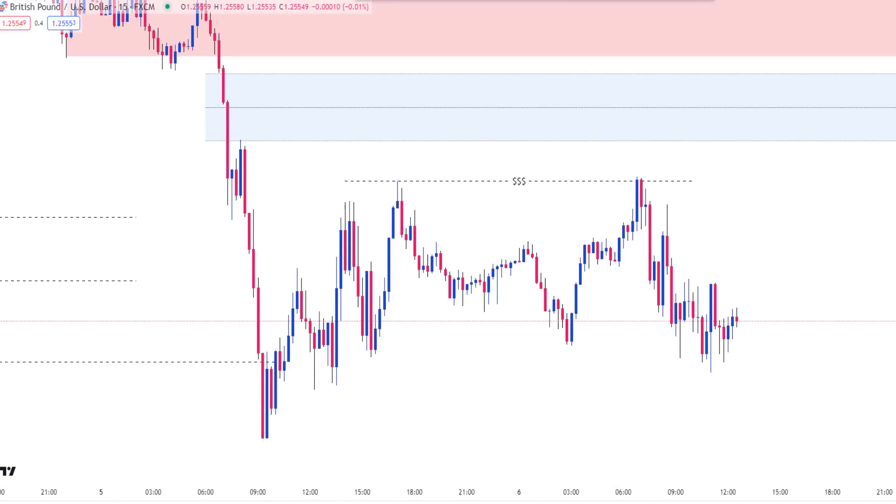
Step: Hide all drawings on the 15-minute chart so that only the 5 and 6 September candles remain
{"action": "left_click", "coordinate": [1, 354]}
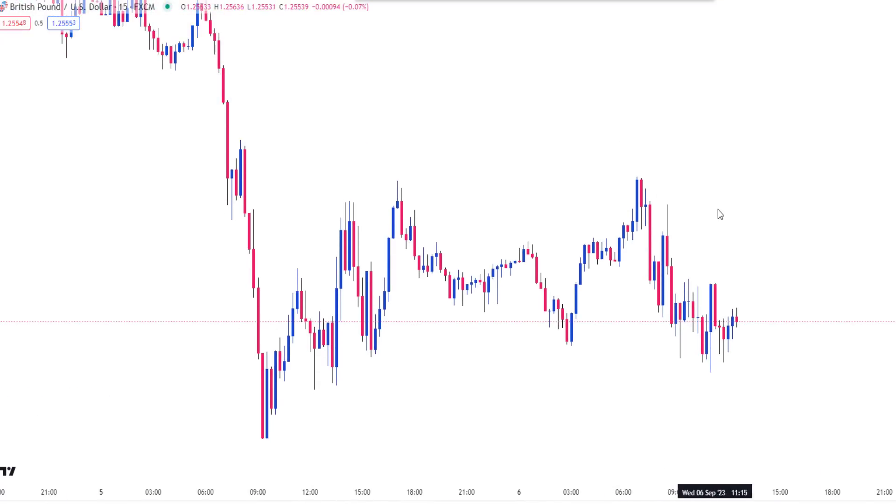
{"action": "scroll", "coordinate": [718, 209], "scroll_direction": "down", "scroll_amount": 1}
{"action": "scroll", "coordinate": [894, 154], "scroll_direction": "down", "scroll_amount": 1}
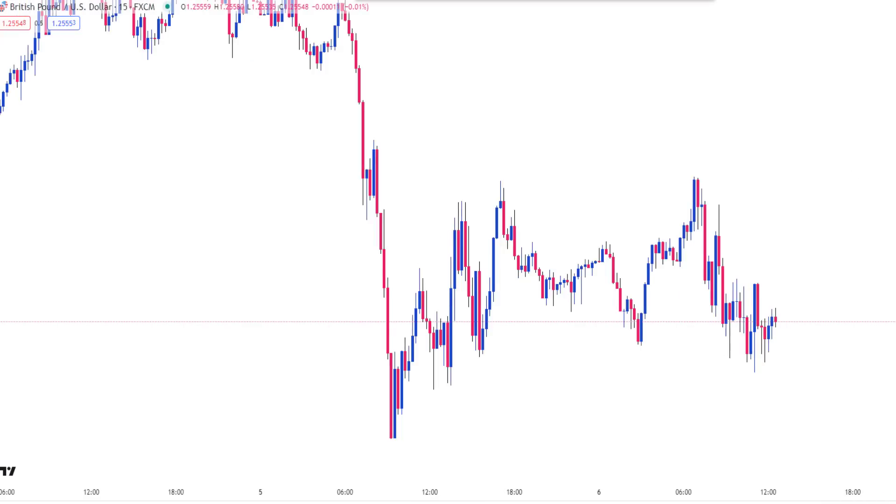
{"action": "left_click_drag", "start_coordinate": [894, 163], "coordinate": [894, 246]}
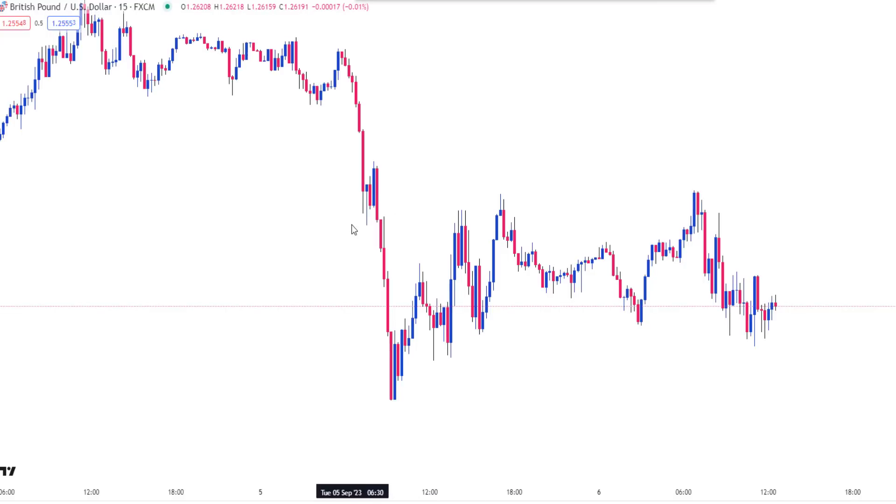
{"action": "scroll", "coordinate": [635, 163], "scroll_direction": "up", "scroll_amount": 2}
{"action": "scroll", "coordinate": [292, 112], "scroll_direction": "down", "scroll_amount": 1}
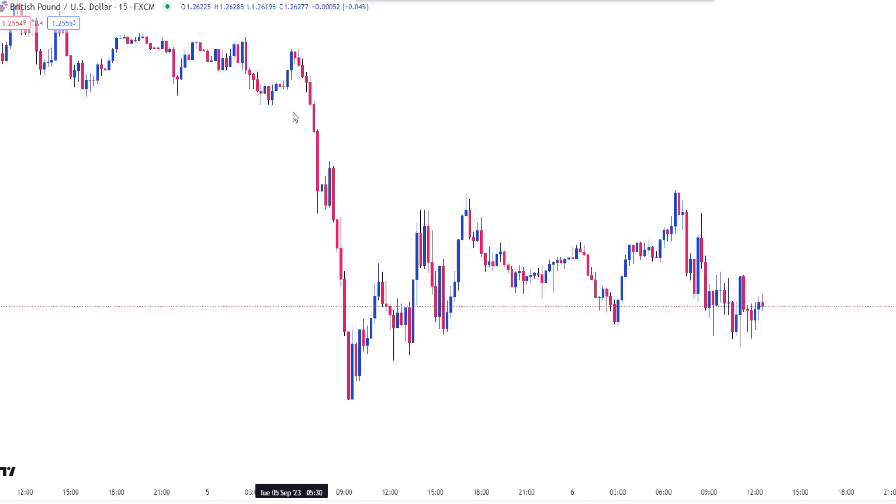
Step: Search the indicators for "ASIANRANGE KIL" and add the AsianRange and KillZones community script to the chart
{"action": "key", "text": "slash"}
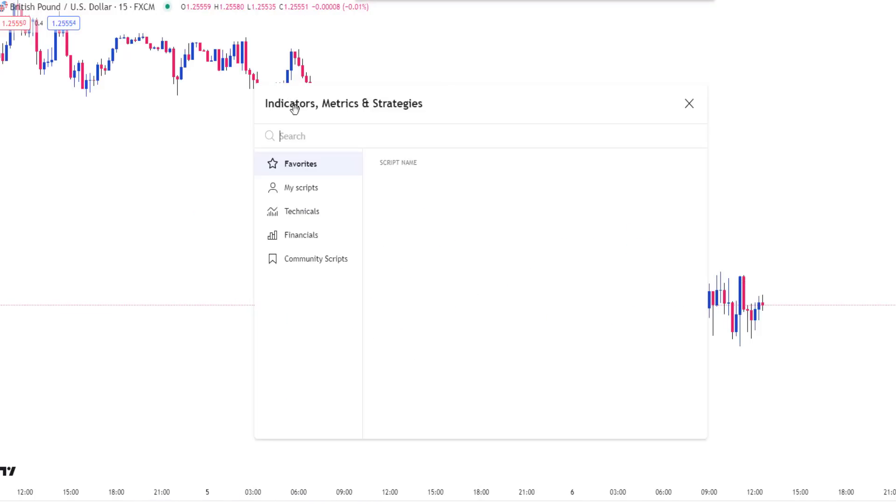
{"action": "type", "text": "ASIAN"}
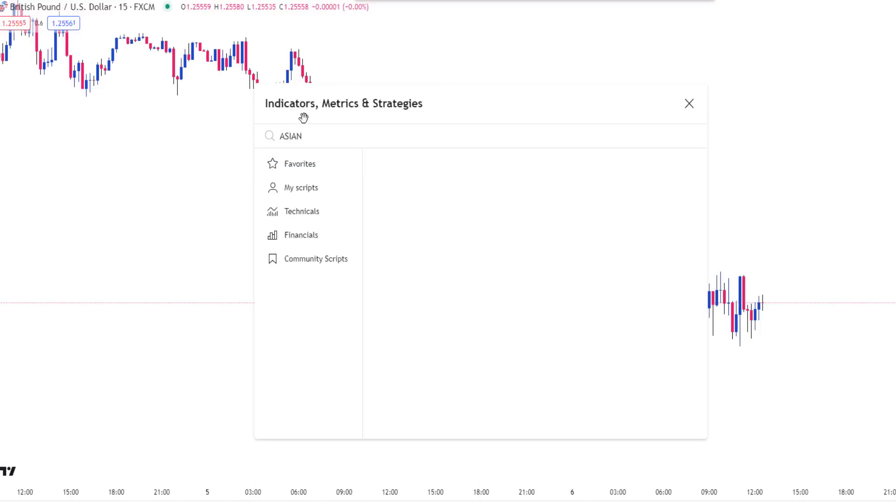
{"action": "type", "text": "RANGE KIL"}
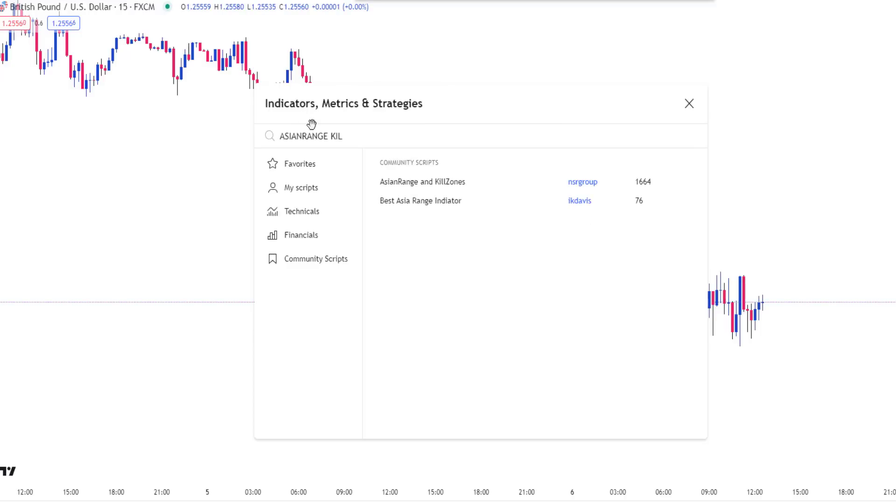
{"action": "left_click", "coordinate": [423, 184]}
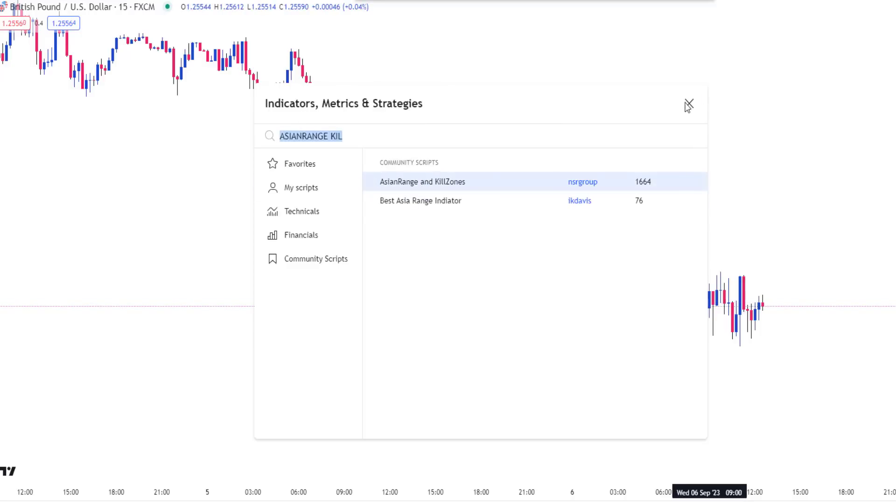
{"action": "left_click", "coordinate": [689, 104]}
Step: Hide the London Open, New York Open, London Close and New York Close ranges in the Killzones indicator, keeping only the Asia Range displayed
{"action": "scroll", "coordinate": [887, 230], "scroll_direction": "up", "scroll_amount": 3}
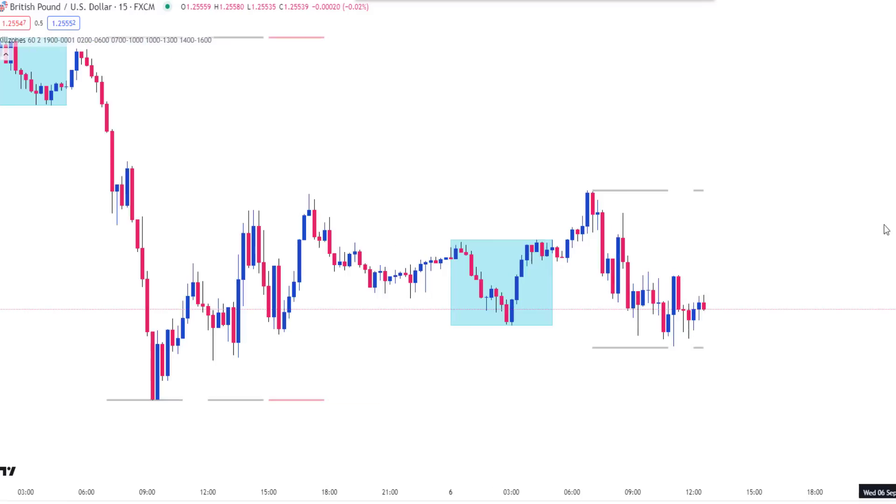
{"action": "left_click_drag", "start_coordinate": [893, 230], "coordinate": [893, 290]}
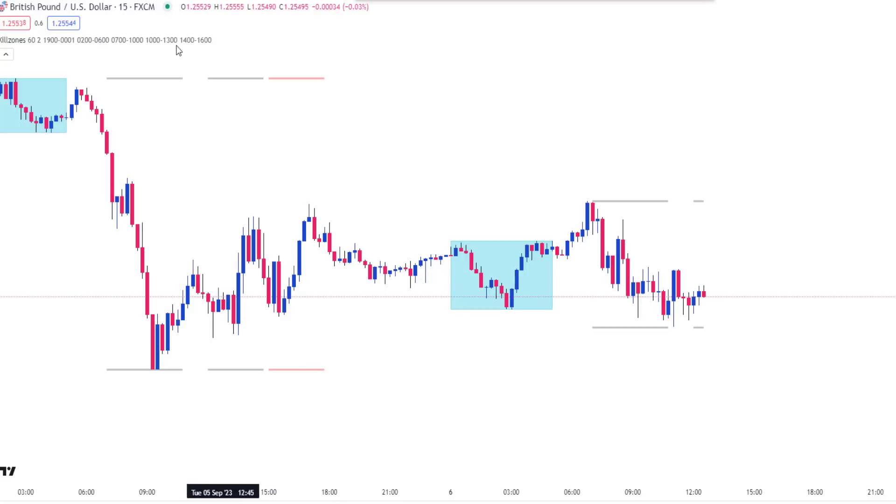
{"action": "left_click", "coordinate": [237, 40]}
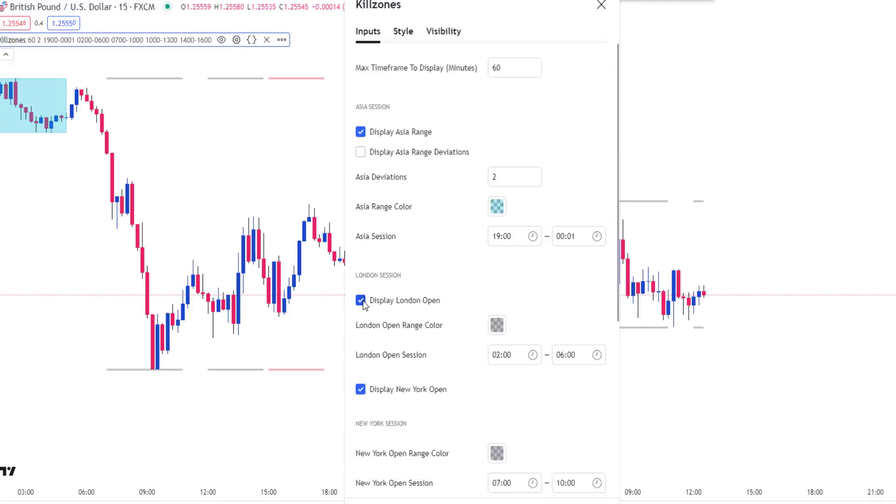
{"action": "scroll", "coordinate": [379, 357], "scroll_direction": "down", "scroll_amount": 6}
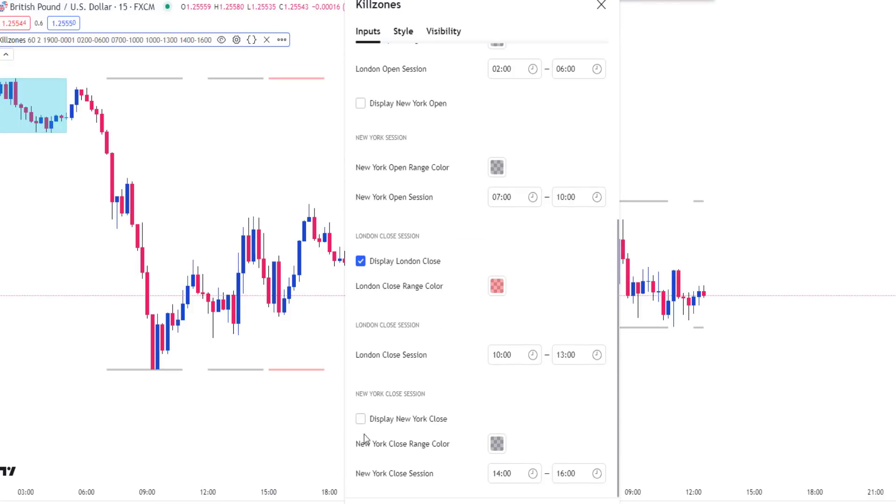
{"action": "left_click", "coordinate": [598, 502]}
{"action": "scroll", "coordinate": [552, 231], "scroll_direction": "down", "scroll_amount": 2}
{"action": "scroll", "coordinate": [364, 140], "scroll_direction": "up", "scroll_amount": 2}
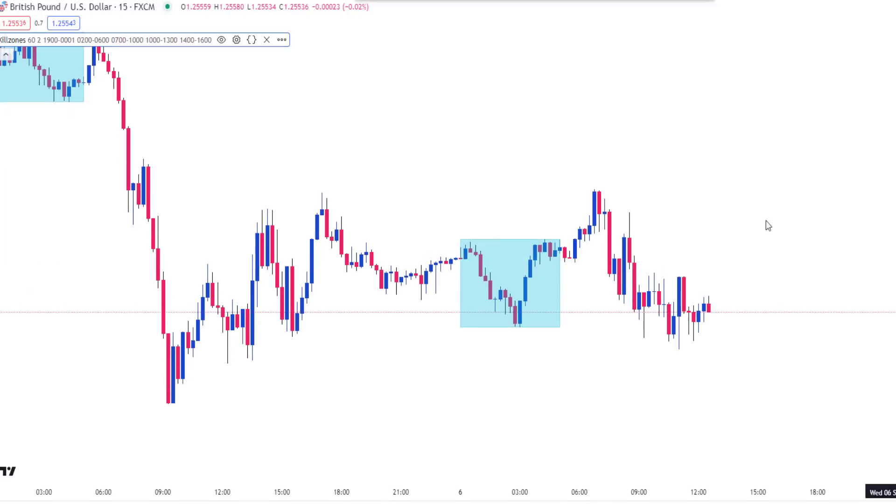
Step: Draw a dashed line along the high of the 6 September Asian range box from 00:00 to 06:00
{"action": "scroll", "coordinate": [691, 179], "scroll_direction": "up", "scroll_amount": 2}
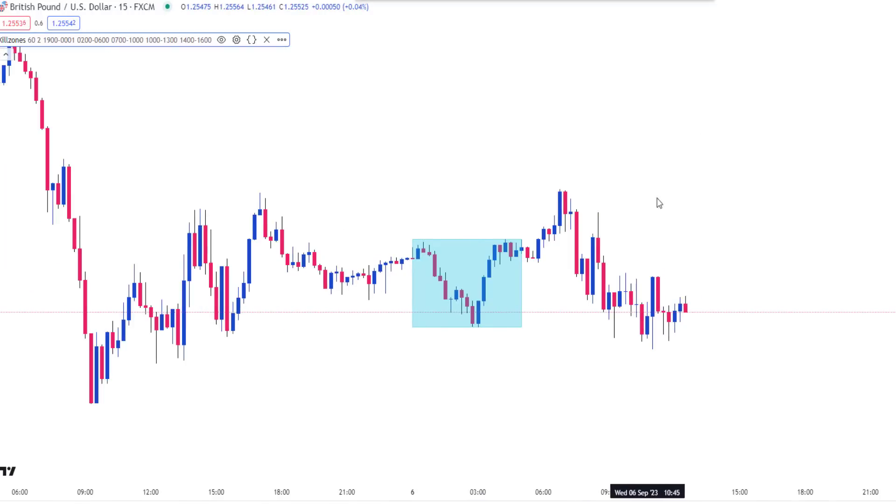
{"action": "left_click_drag", "start_coordinate": [658, 202], "coordinate": [734, 140]}
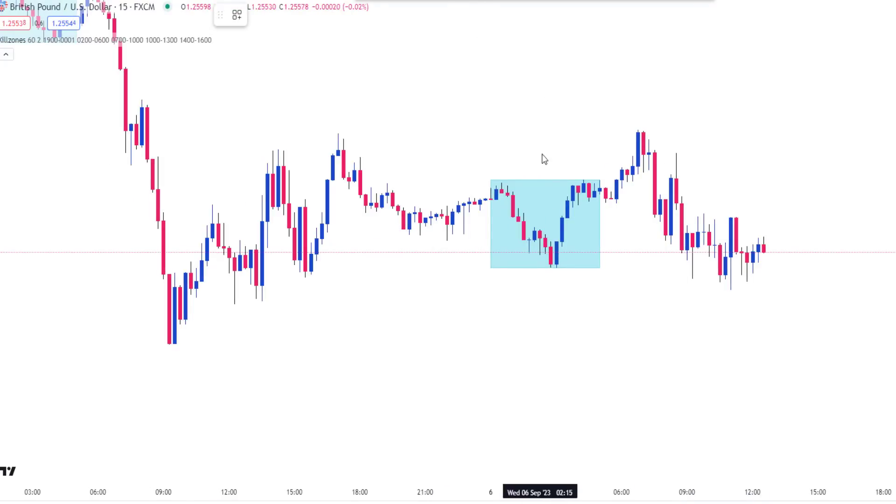
{"action": "left_click", "coordinate": [490, 180]}
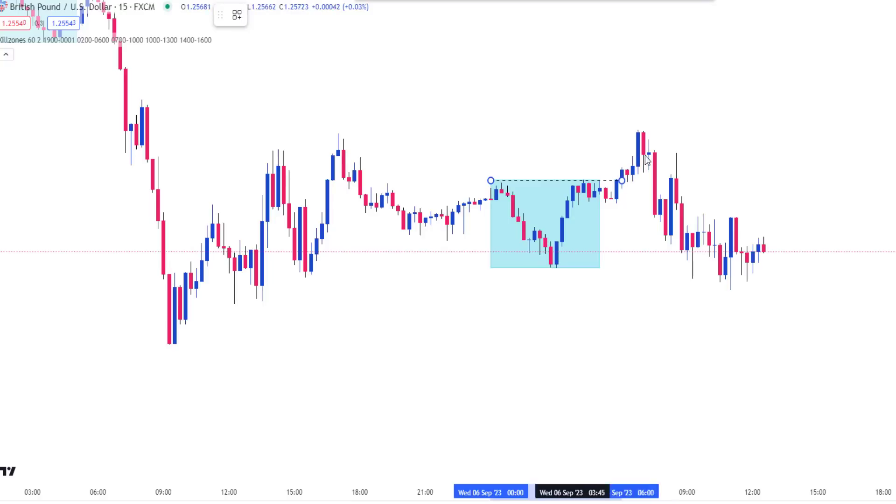
{"action": "left_click", "coordinate": [622, 181]}
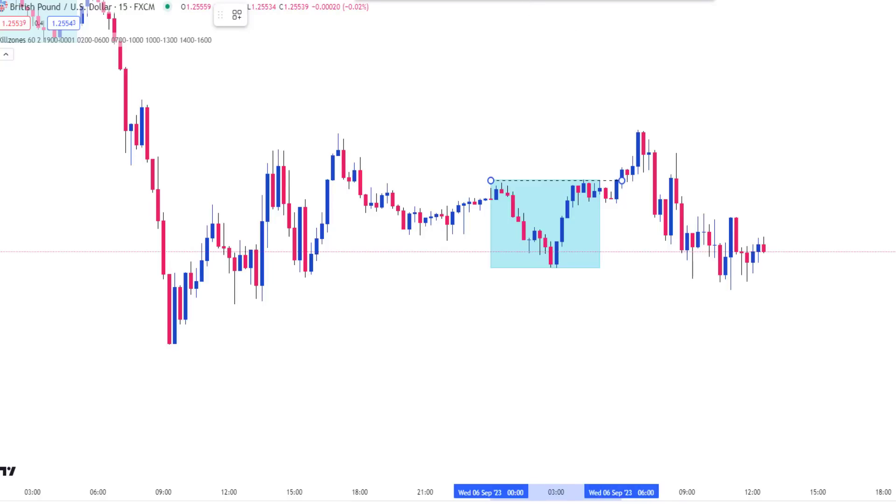
Step: Start bar replay from 6 September 08:30 and mark the swing high above the Asian range with a pink box from 03:30 to 10:15
{"action": "key", "text": "alt+shift+r"}
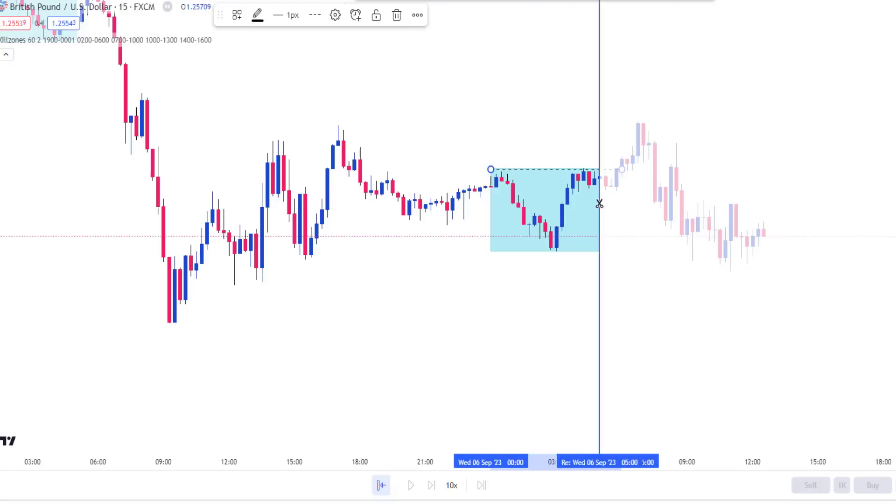
{"action": "left_click", "coordinate": [676, 245]}
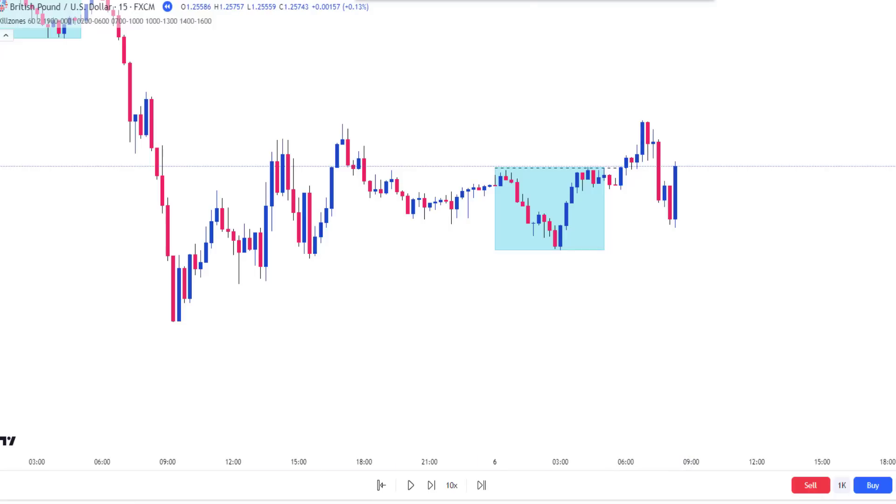
{"action": "left_click", "coordinate": [572, 112]}
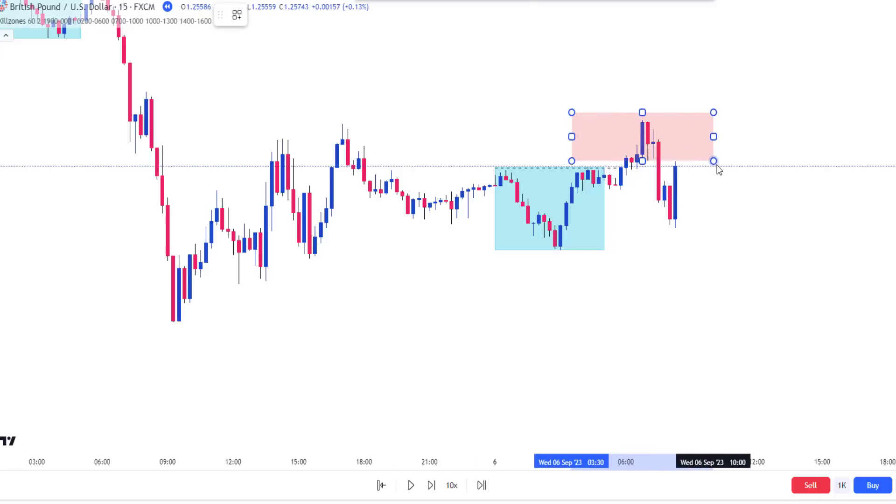
{"action": "left_click_drag", "start_coordinate": [719, 169], "coordinate": [718, 167]}
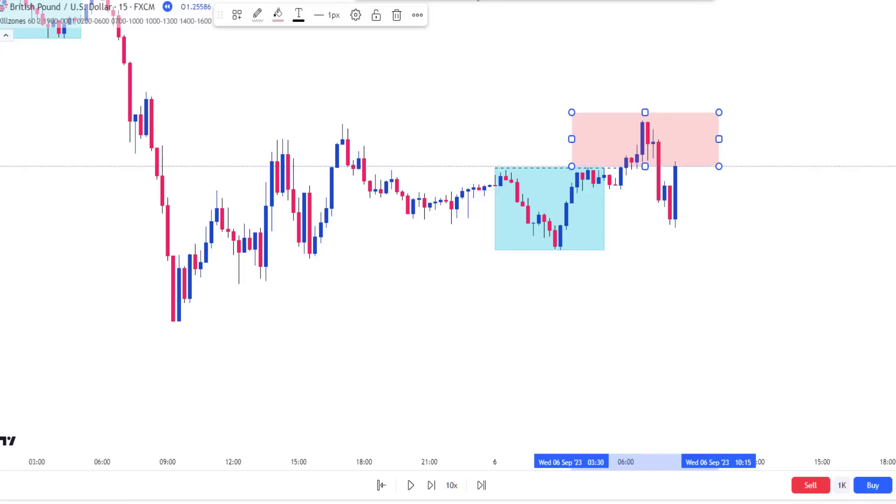
{"action": "left_click", "coordinate": [587, 227]}
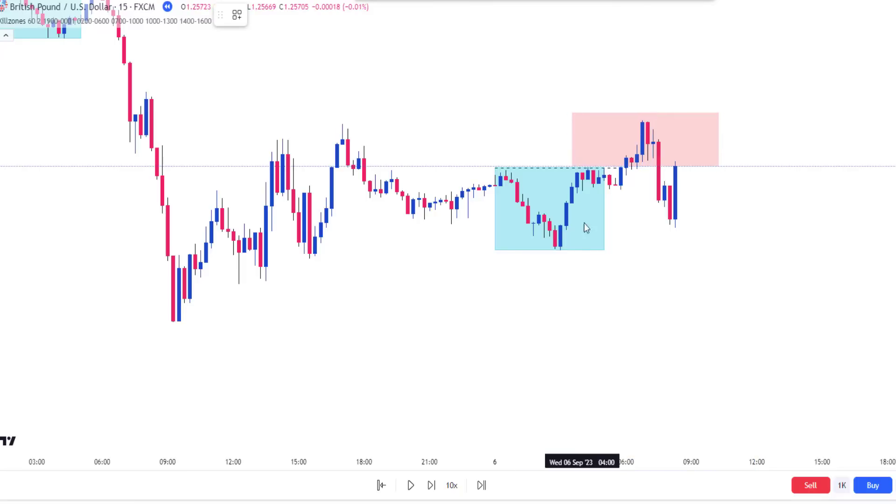
Step: Draw a dashed line along the Asian range low from 6 September 03:00 to 09:15
{"action": "left_click", "coordinate": [561, 249]}
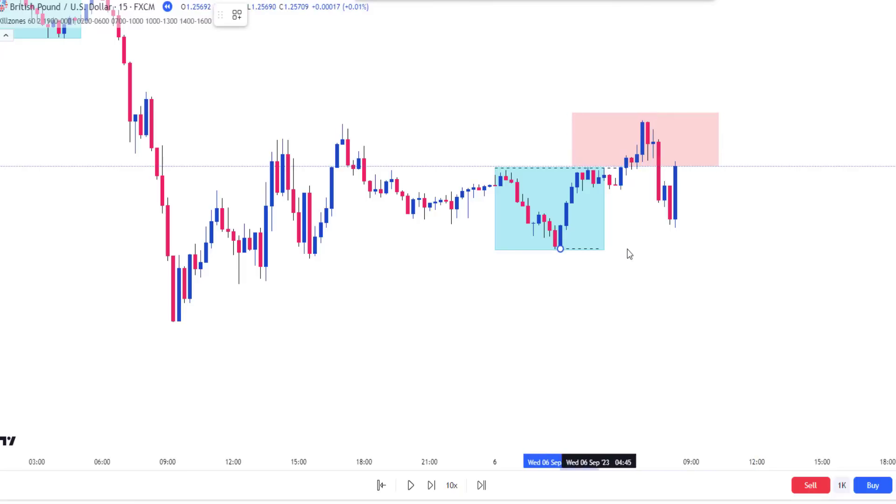
{"action": "left_click", "coordinate": [697, 254]}
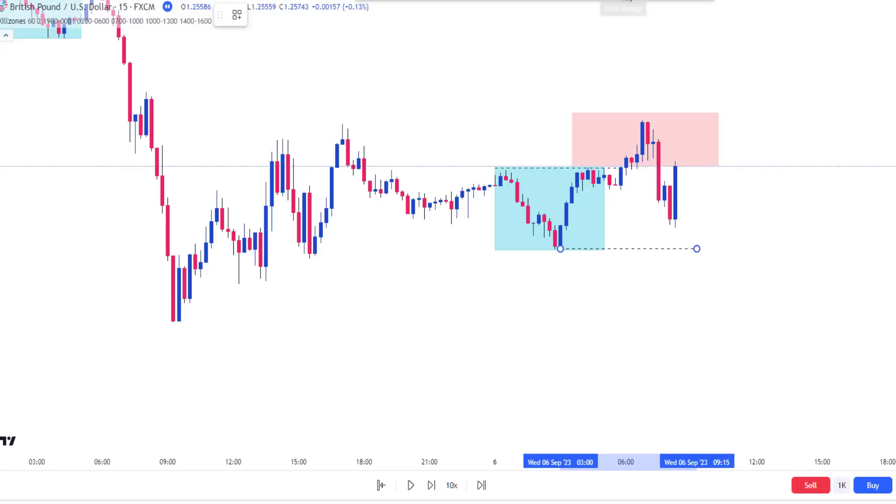
{"action": "left_click", "coordinate": [629, 0]}
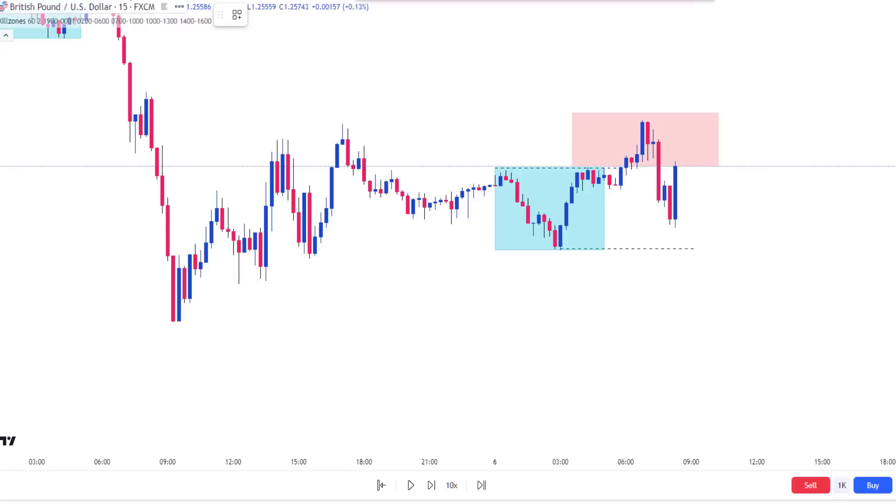
Step: Switch the replayed British Pound / U.S. Dollar chart to the 5-minute timeframe and fit the 6 September candles in view
{"action": "left_click", "coordinate": [80, 1]}
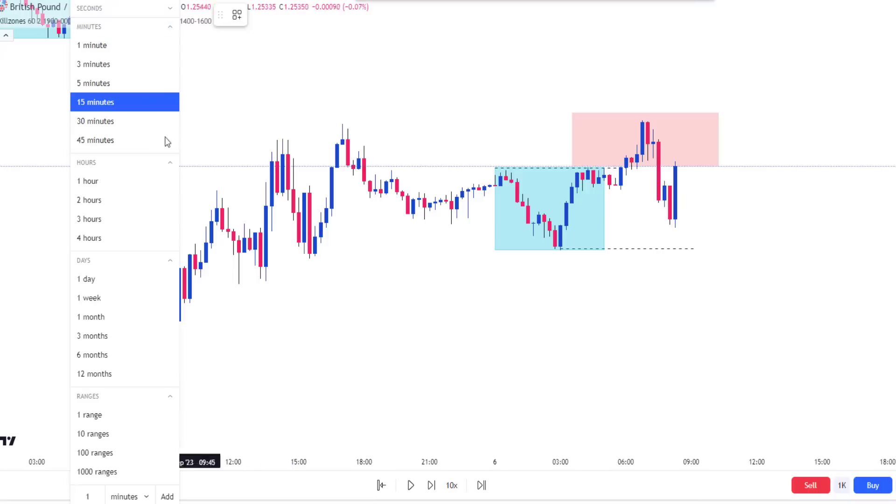
{"action": "left_click", "coordinate": [86, 85]}
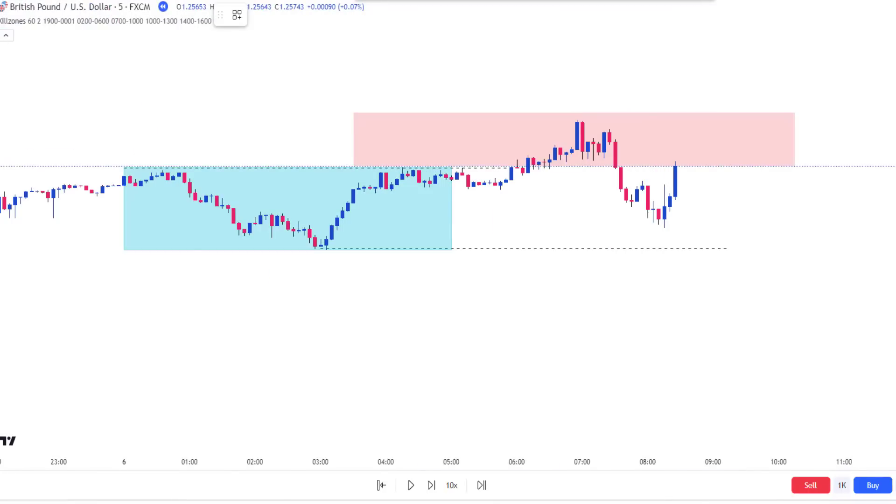
{"action": "scroll", "coordinate": [889, 205], "scroll_direction": "down", "scroll_amount": 3}
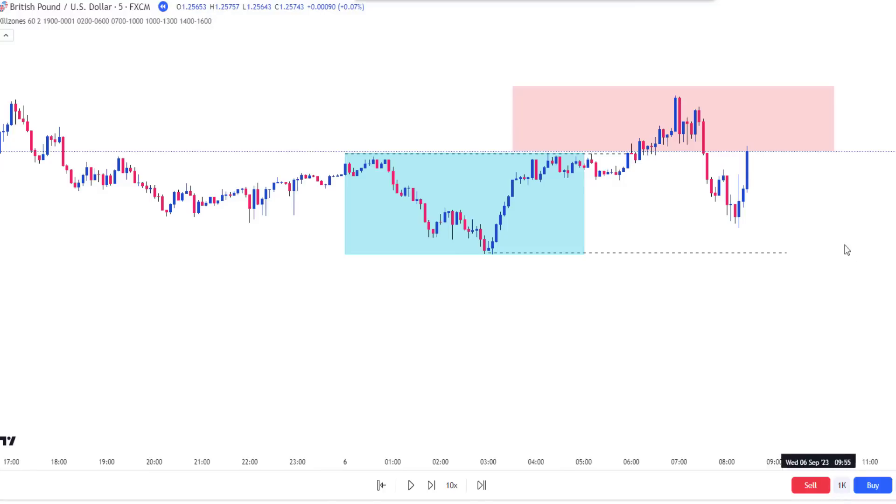
{"action": "scroll", "coordinate": [848, 250], "scroll_direction": "up", "scroll_amount": 4}
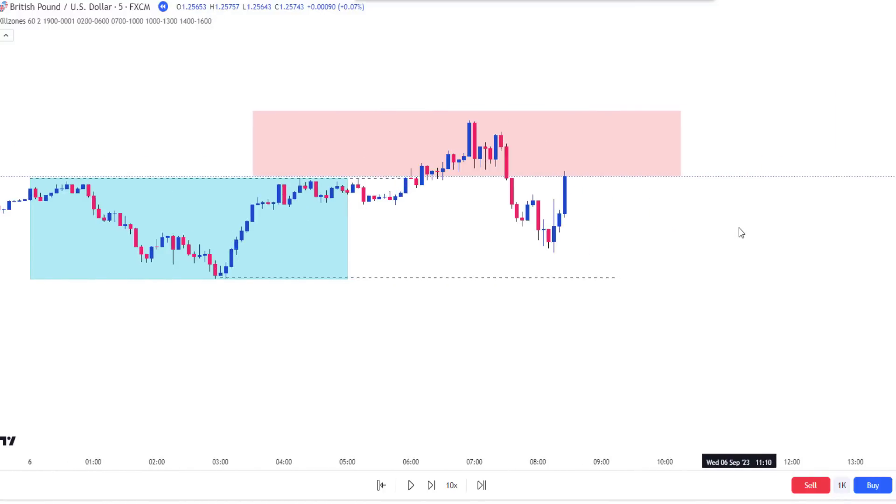
{"action": "scroll", "coordinate": [739, 228], "scroll_direction": "up", "scroll_amount": 1}
Step: Draw dashed lines at the broken lows, one from 05:45 to 07:50 and a shorter one from 07:00 to 07:30 inside the pink box
{"action": "left_click_drag", "start_coordinate": [683, 243], "coordinate": [826, 244]}
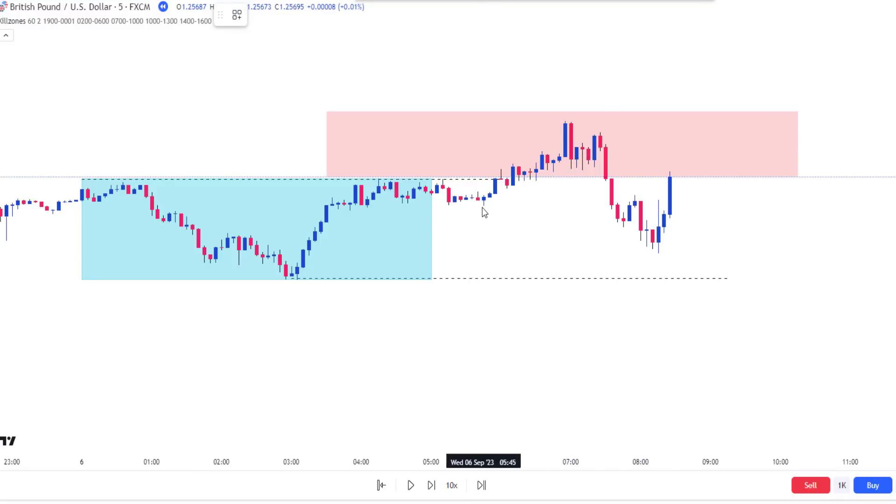
{"action": "left_click", "coordinate": [629, 207]}
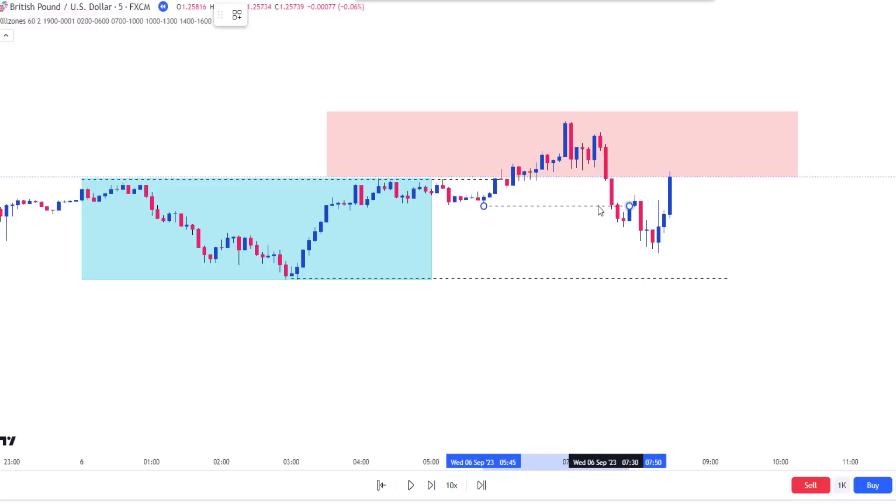
{"action": "left_click", "coordinate": [571, 169]}
{"action": "left_click", "coordinate": [606, 168]}
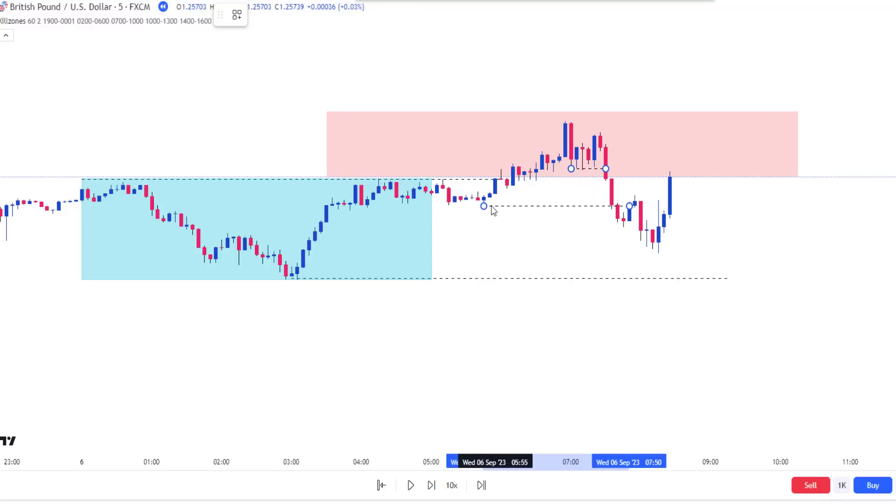
Step: Apply the MSS drawing template to the dashed line running from 05:45 to 07:50
{"action": "left_click", "coordinate": [569, 210]}
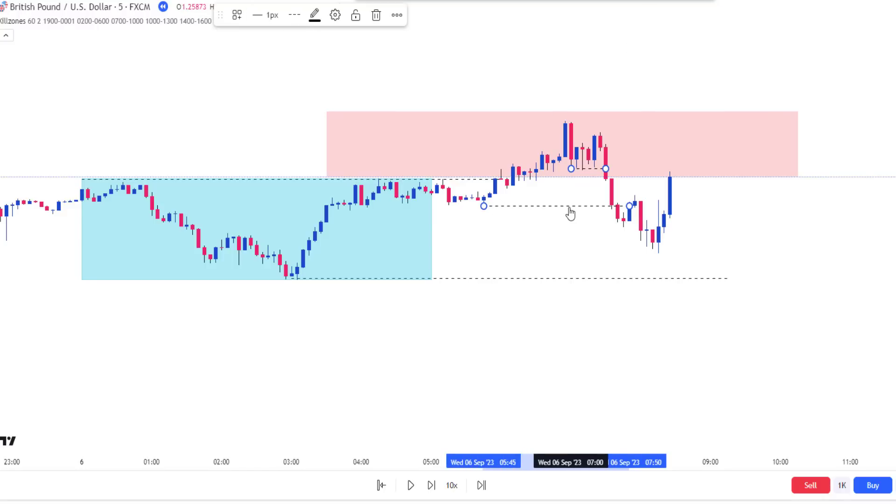
{"action": "left_click", "coordinate": [571, 210]}
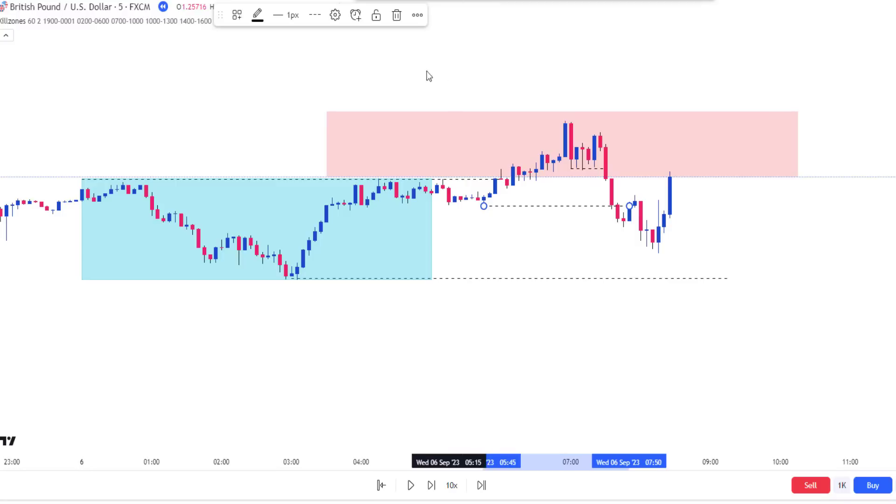
{"action": "left_click", "coordinate": [237, 15]}
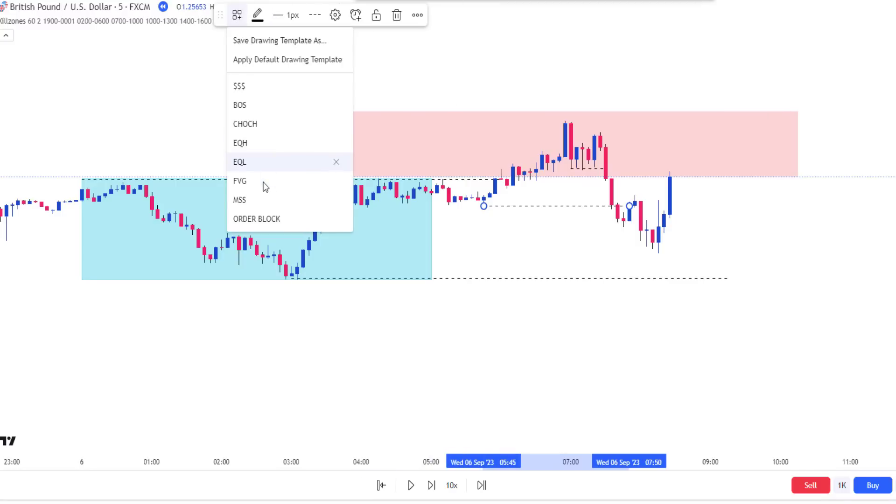
{"action": "left_click", "coordinate": [266, 199]}
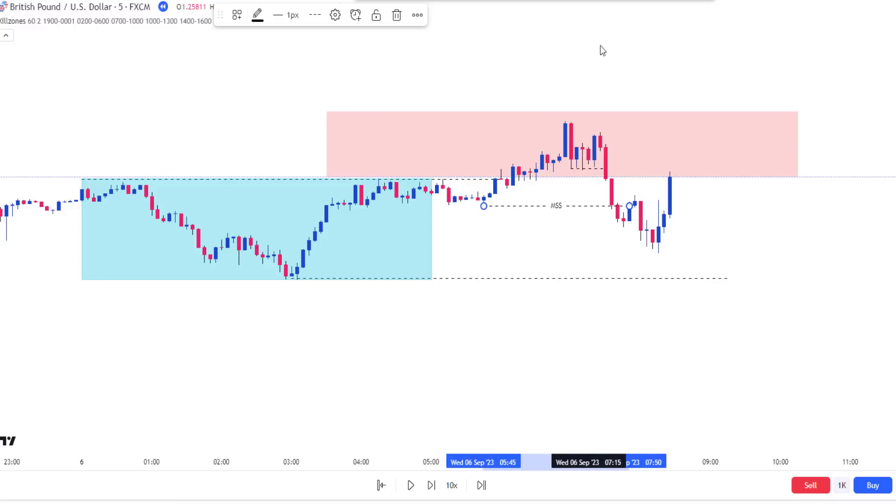
Step: Mark the gap left by the drop in the pink box with a light blue channel from 07:25 to 11:00
{"action": "left_click", "coordinate": [607, 1]}
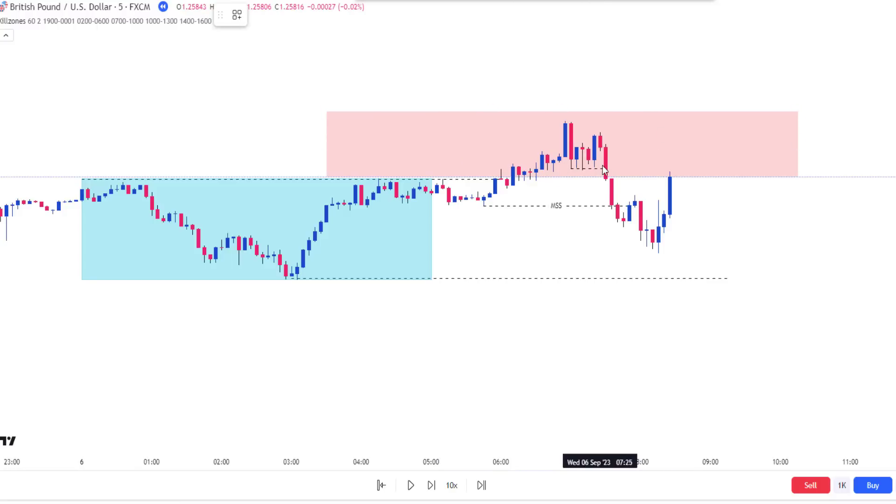
{"action": "left_click", "coordinate": [603, 152]}
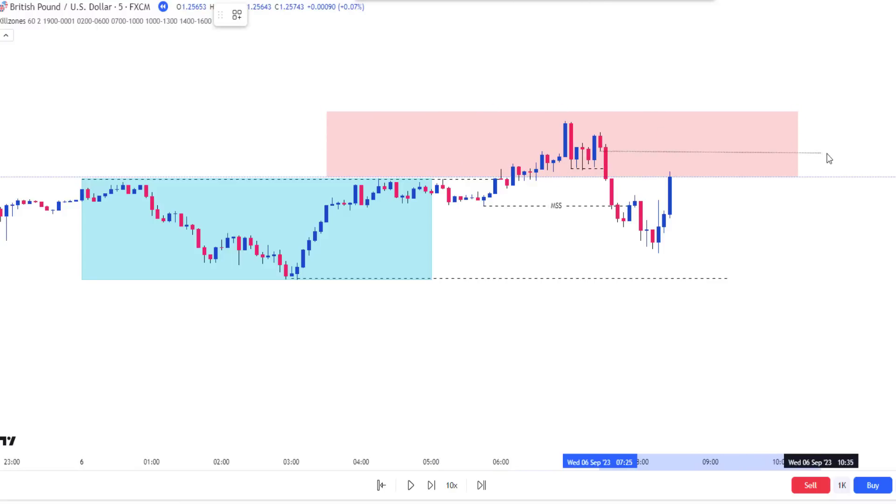
{"action": "left_click", "coordinate": [850, 150]}
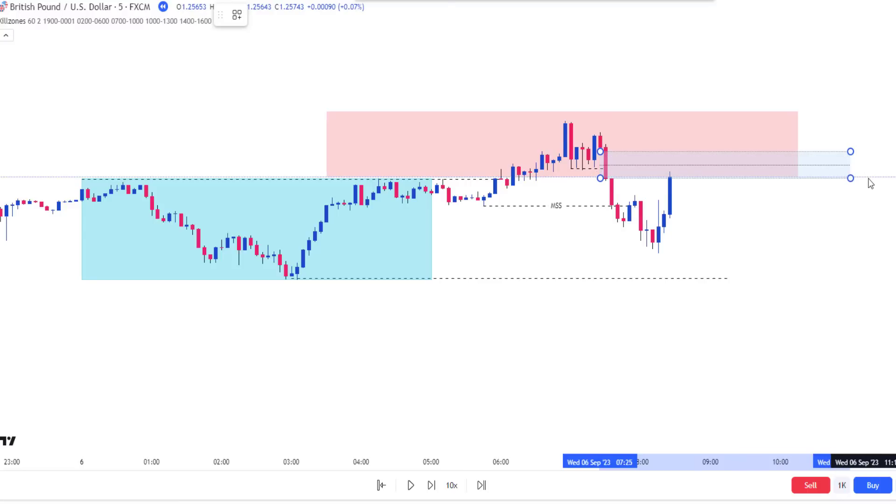
{"action": "left_click", "coordinate": [871, 183]}
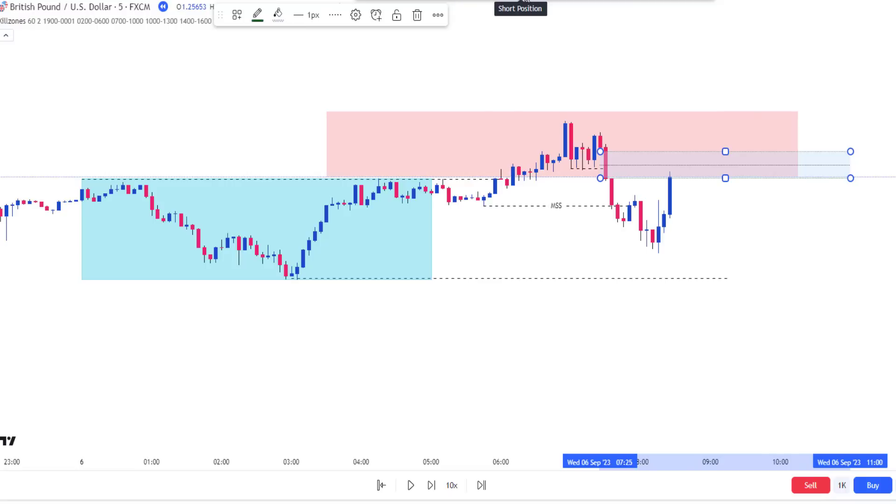
Step: Mark the supply zone overlapping the light blue channel with a pink rectangle from about 07:15 to 11:20
{"action": "left_click_drag", "start_coordinate": [895, 238], "coordinate": [895, 102]}
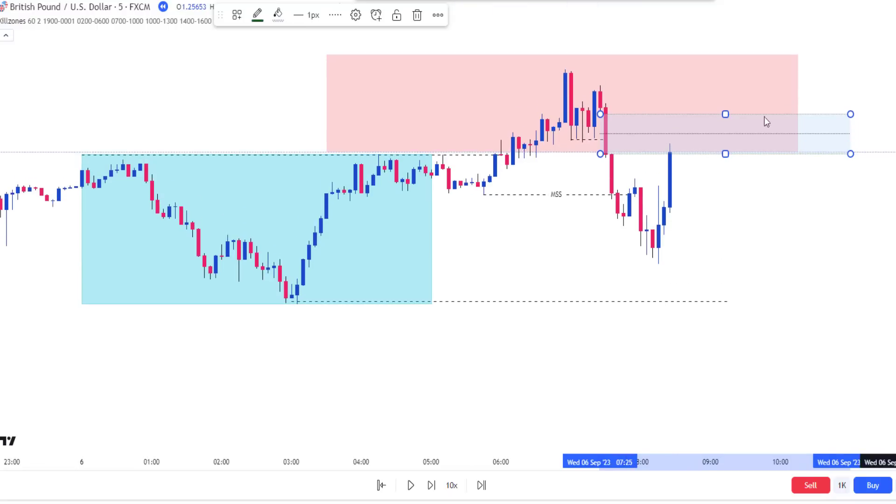
{"action": "left_click_drag", "start_coordinate": [735, 204], "coordinate": [728, 288]}
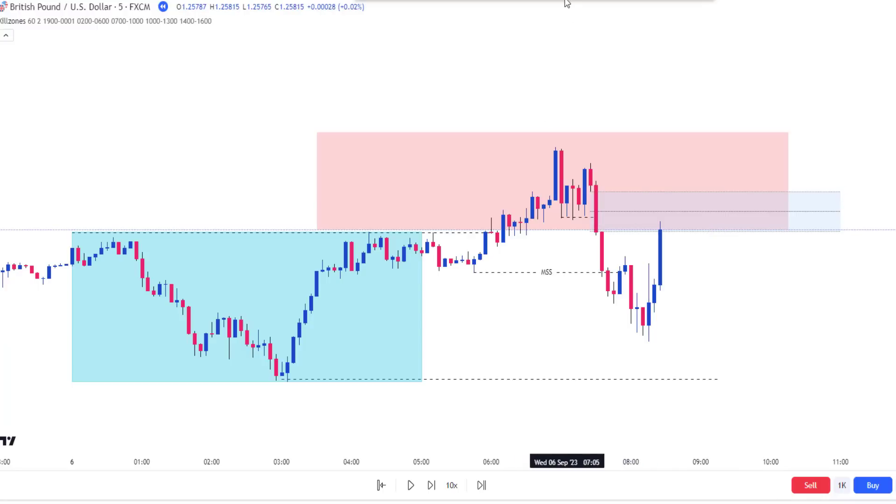
{"action": "key", "text": "alt+shift+r"}
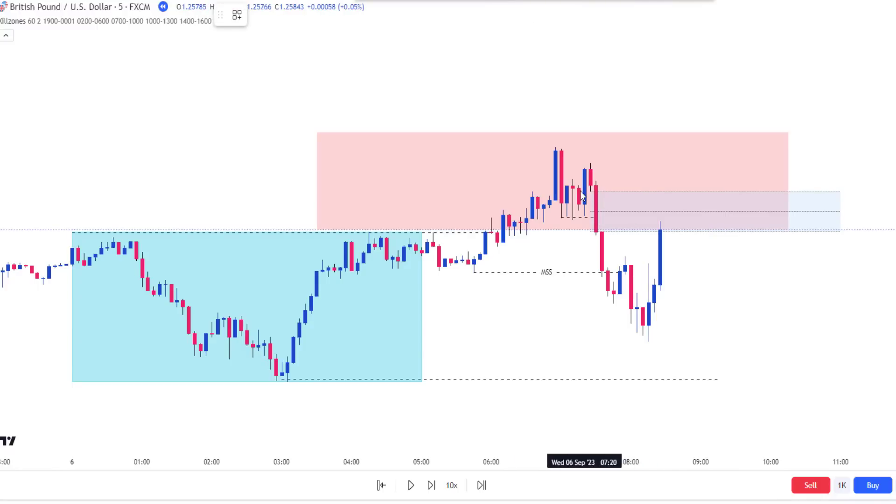
{"action": "mouse_move", "coordinate": [579, 183]}
{"action": "left_mouse_down"}
{"action": "mouse_move", "coordinate": [701, 219]}
{"action": "mouse_move", "coordinate": [866, 211]}
{"action": "left_mouse_up"}
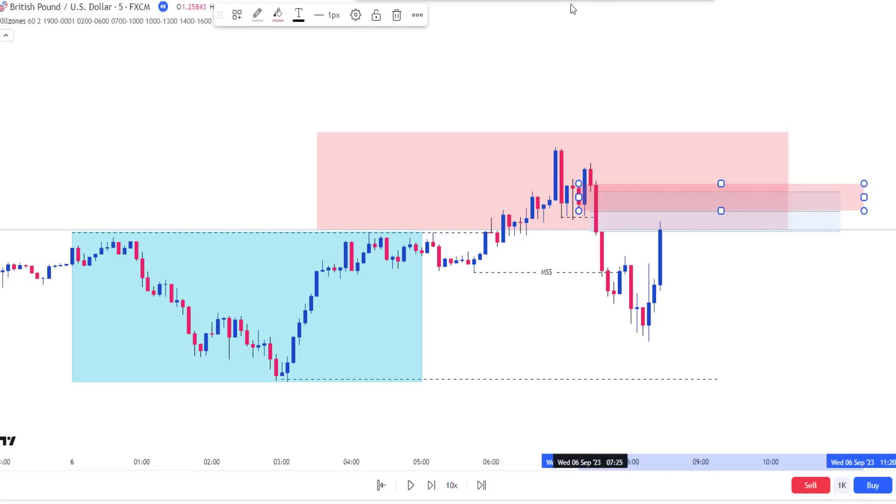
Step: Place a short position at 08:25 on the channel's midline, with an 11.1-pip stop and a 27.3-pip target at the lower dashed line
{"action": "left_click", "coordinate": [556, 28]}
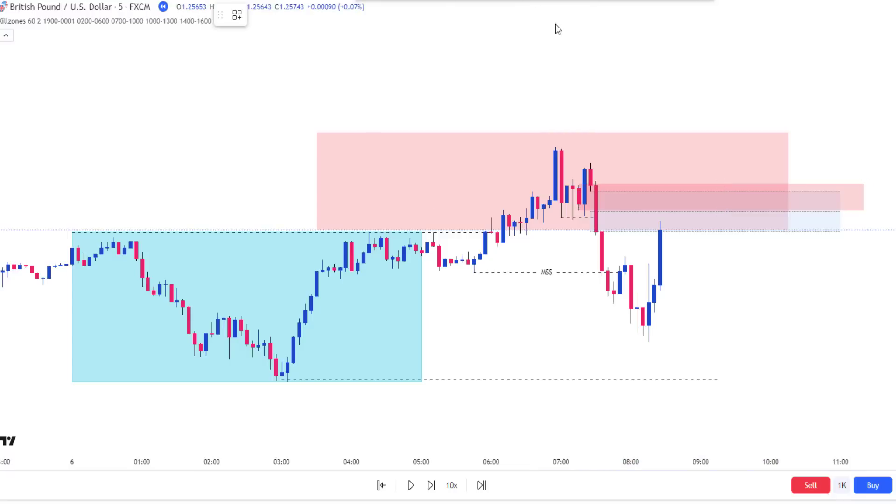
{"action": "left_click", "coordinate": [661, 212]}
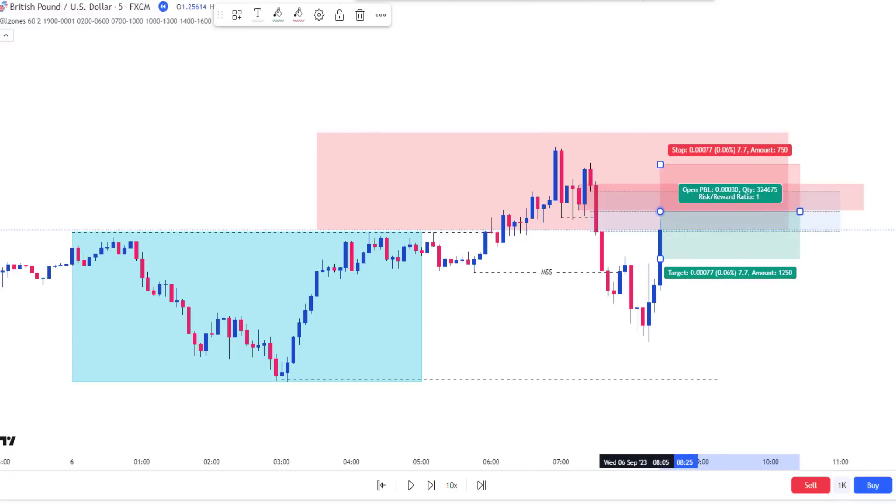
{"action": "left_click_drag", "start_coordinate": [660, 165], "coordinate": [660, 145]}
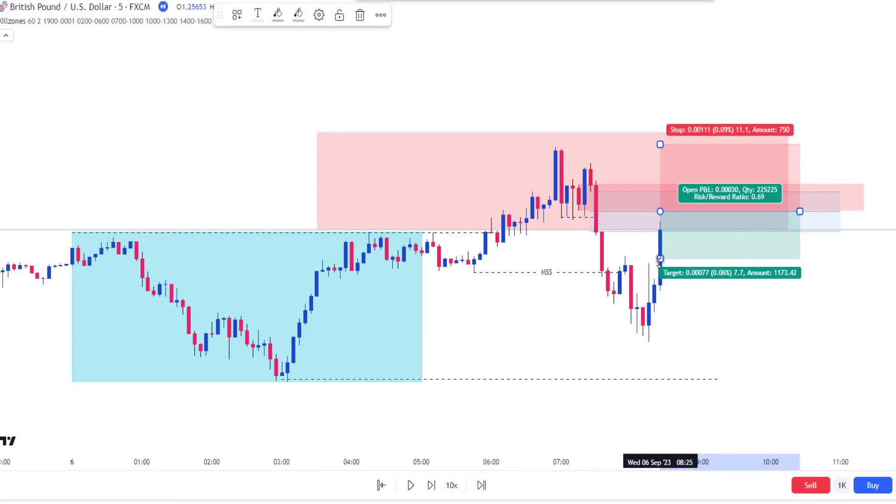
{"action": "left_click_drag", "start_coordinate": [660, 259], "coordinate": [664, 377]}
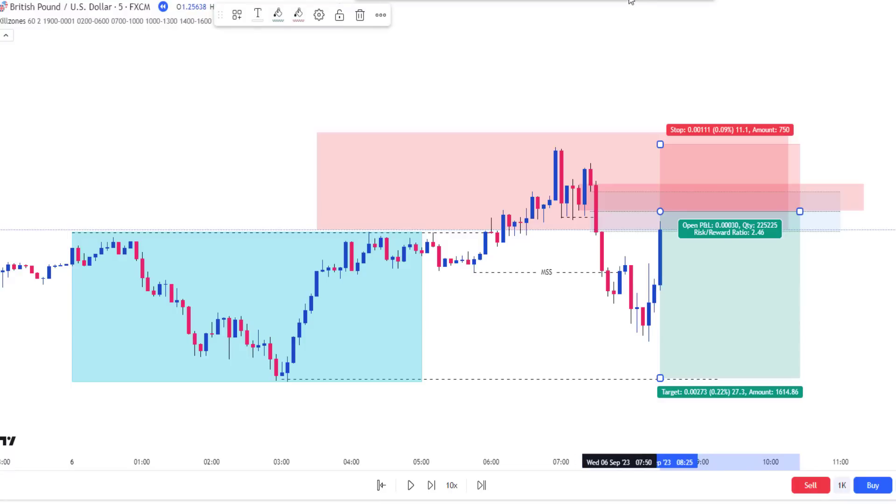
Step: Measure the distance from the short entry to its stop with a price range and clear the measurement
{"action": "left_click", "coordinate": [655, 291]}
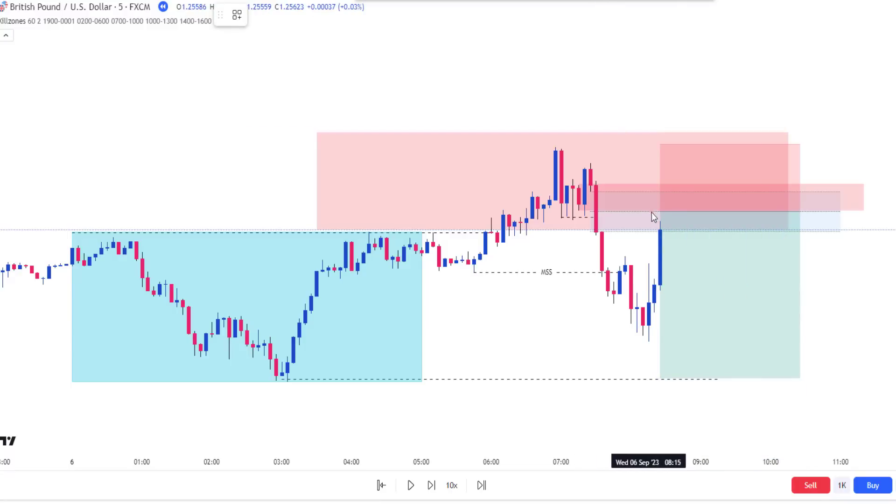
{"action": "left_click", "coordinate": [652, 212], "text": "shift"}
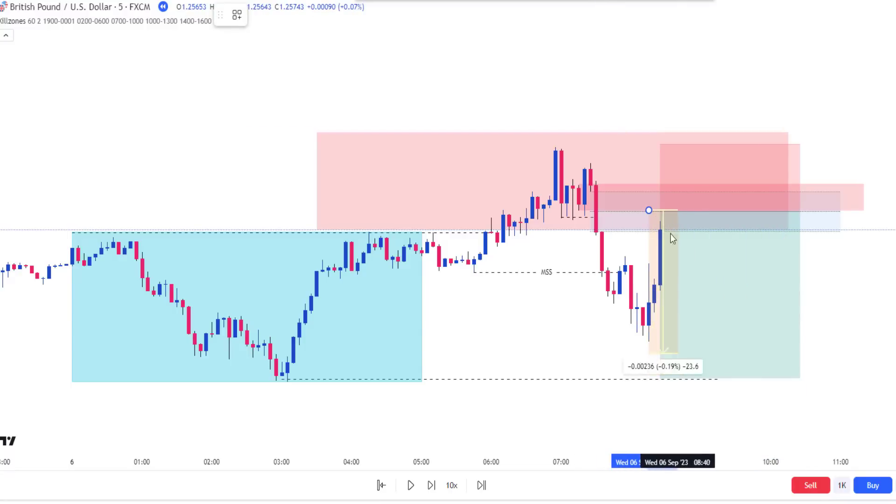
{"action": "left_click", "coordinate": [672, 145]}
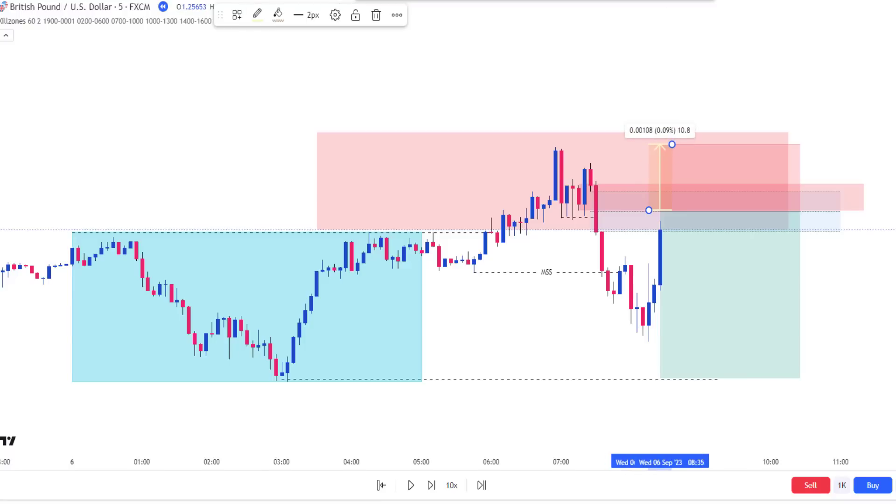
{"action": "left_click", "coordinate": [728, 90]}
{"action": "left_click", "coordinate": [686, 198]}
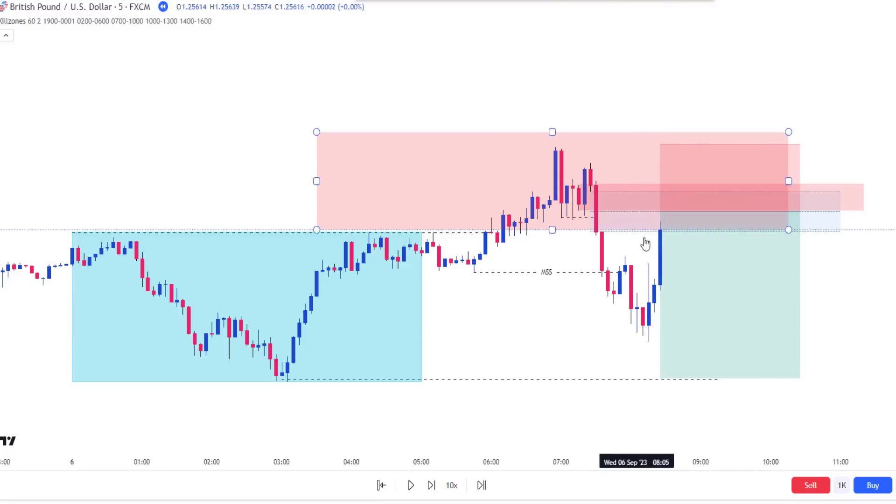
{"action": "left_click", "coordinate": [648, 210]}
{"action": "left_click", "coordinate": [543, 304]}
Step: Check the drop with a Fib Retracement from the 07:25 high down to the swing low and delete the retracement
{"action": "scroll", "coordinate": [607, 346], "scroll_direction": "down", "scroll_amount": 2}
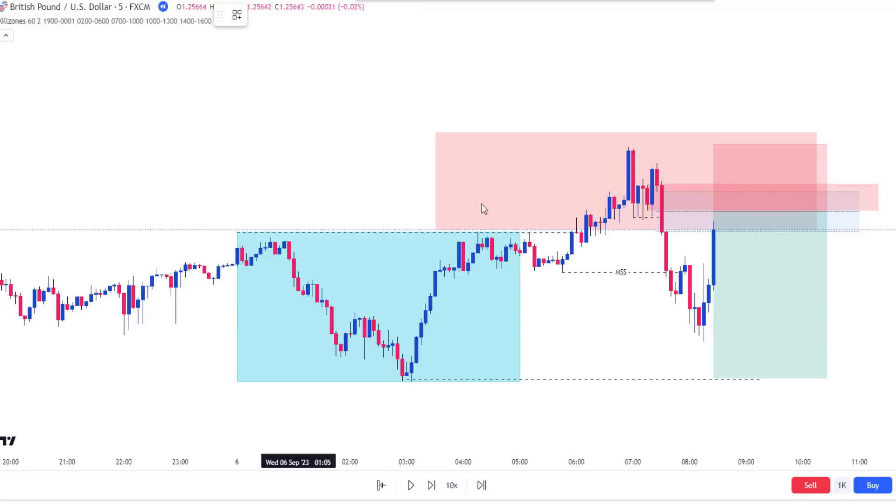
{"action": "scroll", "coordinate": [467, 211], "scroll_direction": "down", "scroll_amount": 1}
{"action": "scroll", "coordinate": [467, 105], "scroll_direction": "up", "scroll_amount": 2}
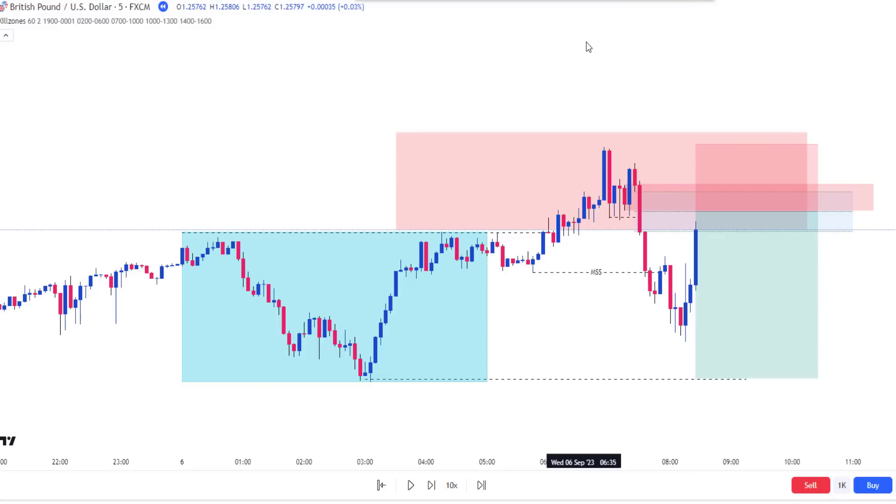
{"action": "left_click", "coordinate": [702, 285]}
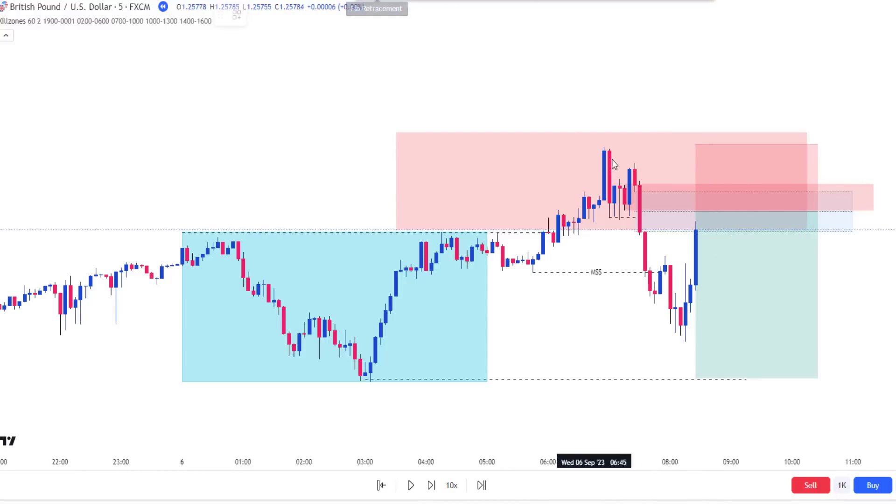
{"action": "left_click", "coordinate": [634, 164]}
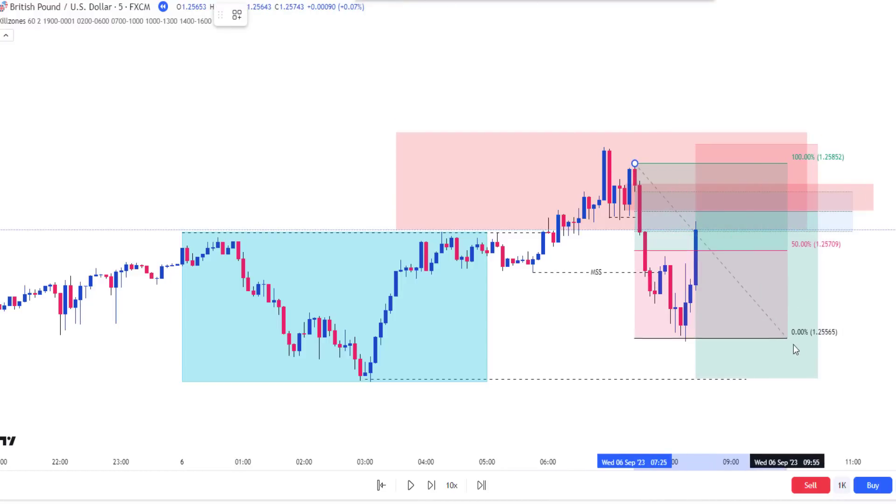
{"action": "left_click", "coordinate": [796, 345]}
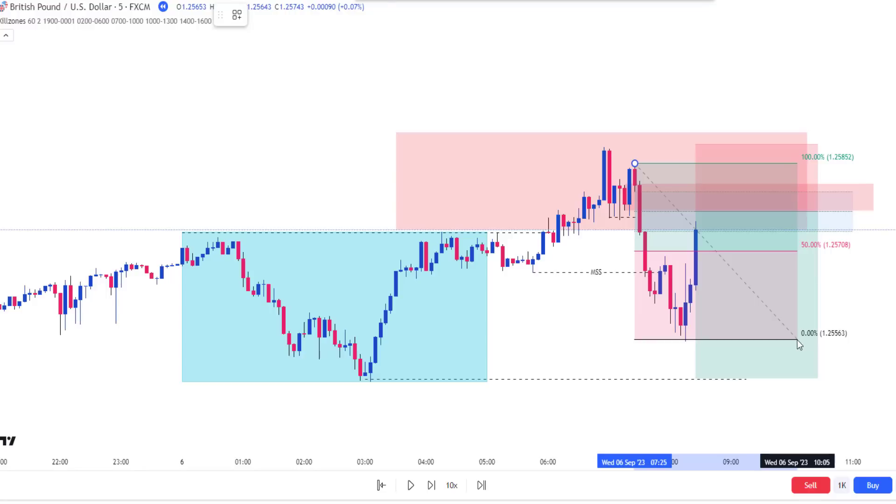
{"action": "left_click", "coordinate": [797, 340]}
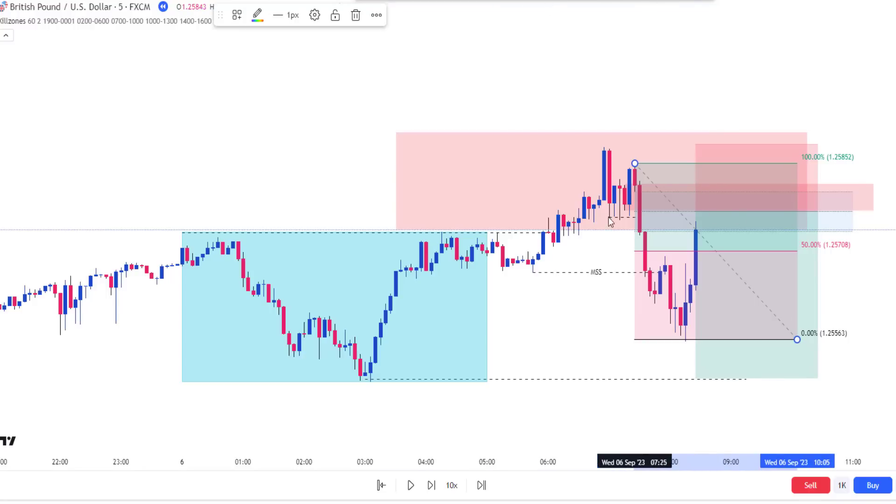
{"action": "left_click", "coordinate": [639, 205]}
{"action": "left_click", "coordinate": [701, 164]}
{"action": "key", "text": "Delete"}
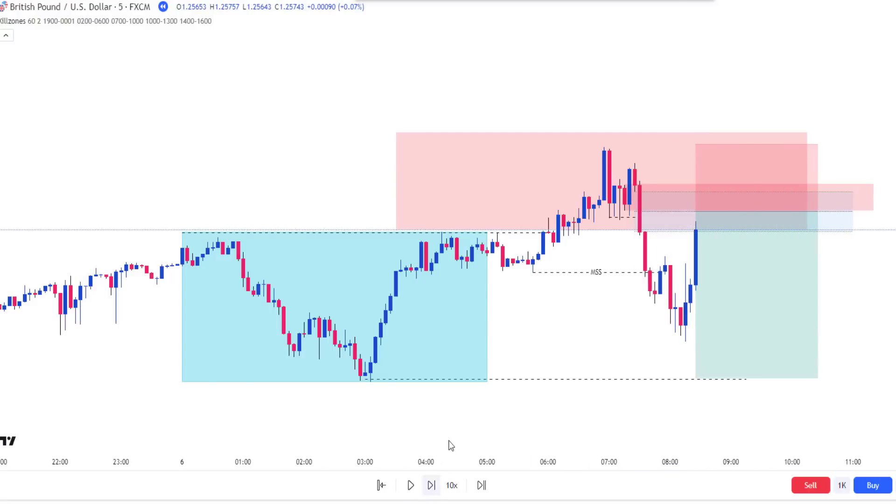
Step: Advance the replay candle by candle from 08:30 to 09:20 until price passes the short position's target
{"action": "scroll", "coordinate": [451, 446], "scroll_direction": "down", "scroll_amount": 1}
{"action": "left_click", "coordinate": [432, 486]}
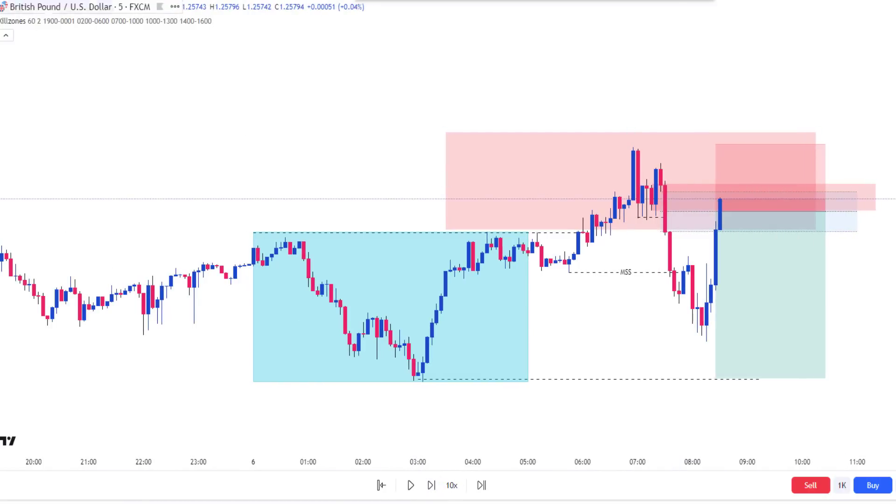
{"action": "left_click", "coordinate": [432, 485]}
{"action": "left_click", "coordinate": [431, 491]}
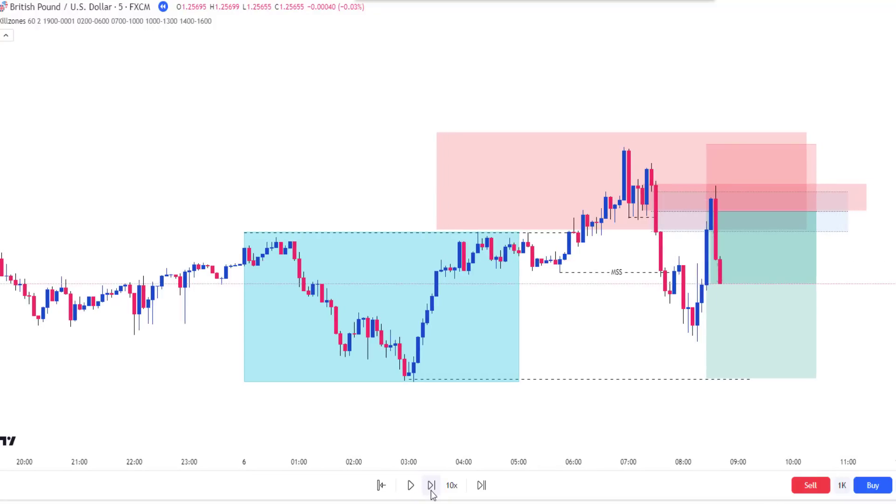
{"action": "left_click", "coordinate": [431, 491]}
{"action": "left_click", "coordinate": [432, 492]}
{"action": "left_click", "coordinate": [431, 491]}
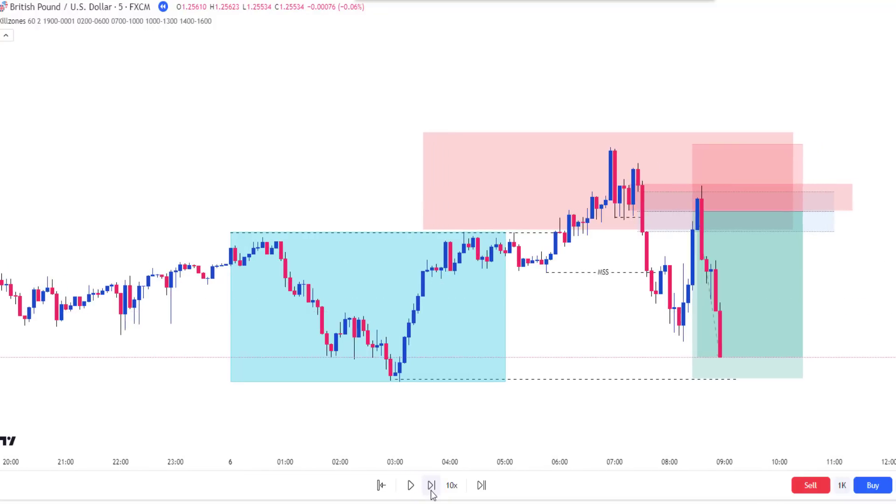
{"action": "left_click", "coordinate": [431, 491]}
{"action": "left_click", "coordinate": [432, 491]}
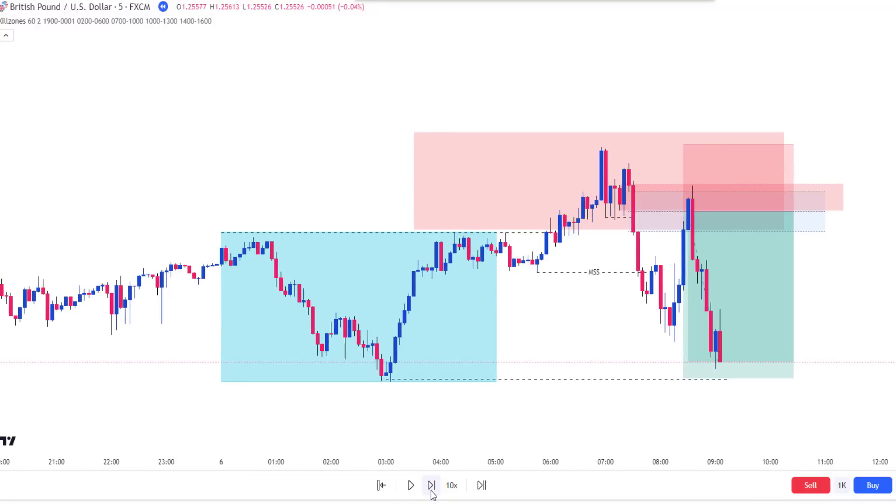
{"action": "left_click", "coordinate": [432, 491]}
{"action": "left_click", "coordinate": [432, 491]}
{"action": "left_click", "coordinate": [431, 492]}
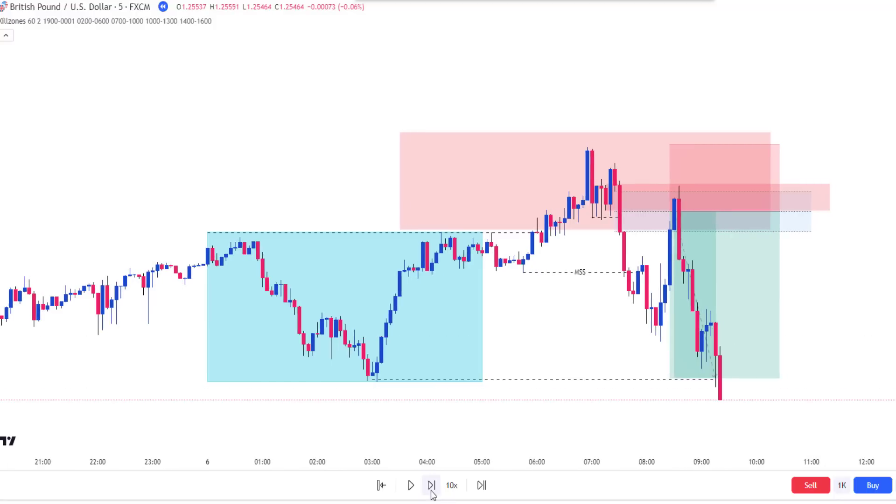
Step: Circle the cluster of highs inside the large pink box with a freehand red brush stroke
{"action": "scroll", "coordinate": [763, 88], "scroll_direction": "down", "scroll_amount": 3}
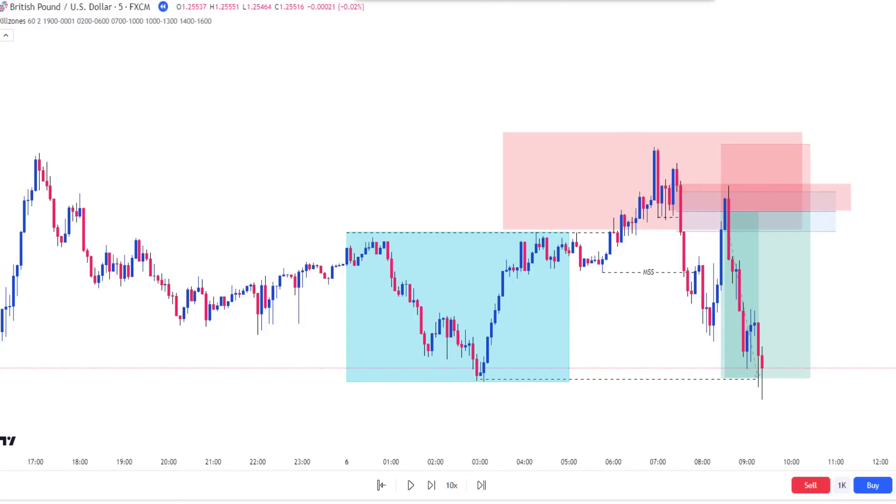
{"action": "mouse_move", "coordinate": [637, 126]}
{"action": "left_mouse_down"}
{"action": "mouse_move", "coordinate": [586, 133]}
{"action": "mouse_move", "coordinate": [600, 210]}
{"action": "mouse_move", "coordinate": [621, 129]}
{"action": "left_mouse_up"}
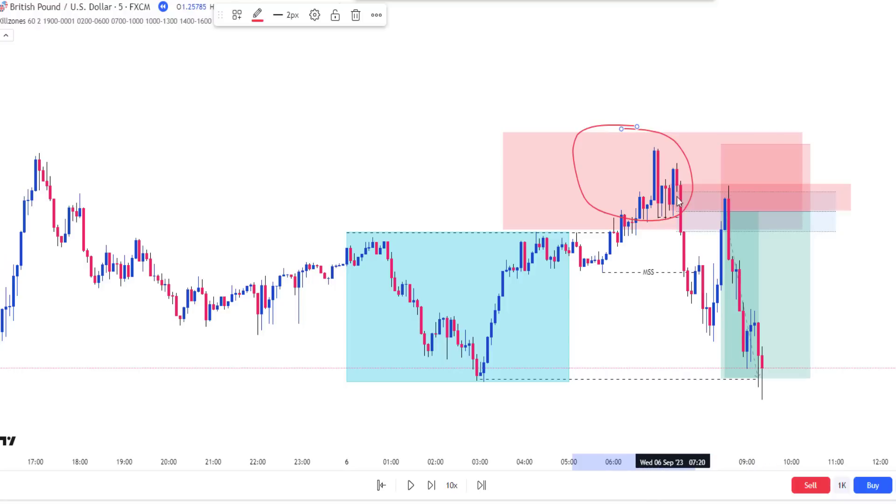
{"action": "scroll", "coordinate": [686, 374], "scroll_direction": "up", "scroll_amount": 2}
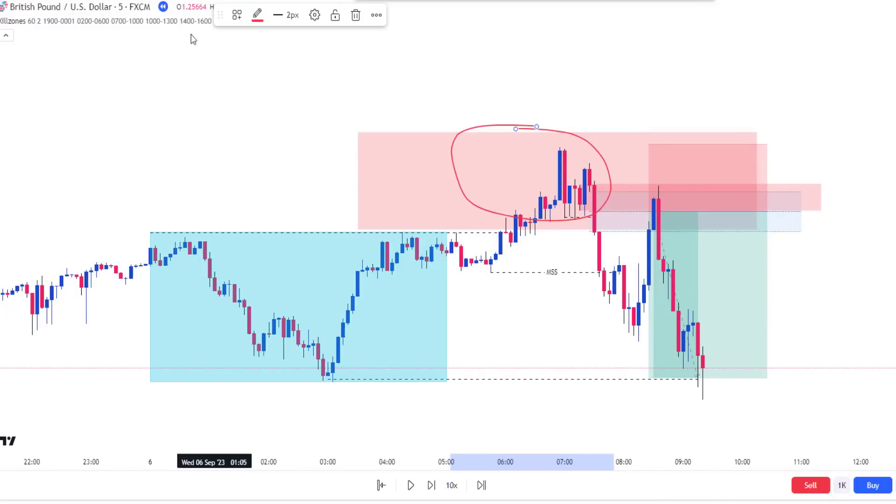
Step: Switch the chart to the 1-hour timeframe and remove all drawings while keeping the indicator
{"action": "left_click", "coordinate": [120, 7]}
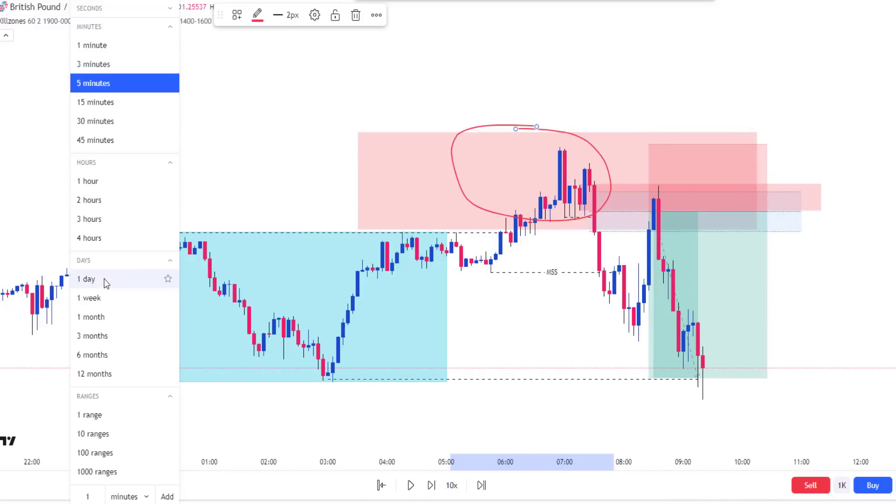
{"action": "left_click", "coordinate": [93, 182]}
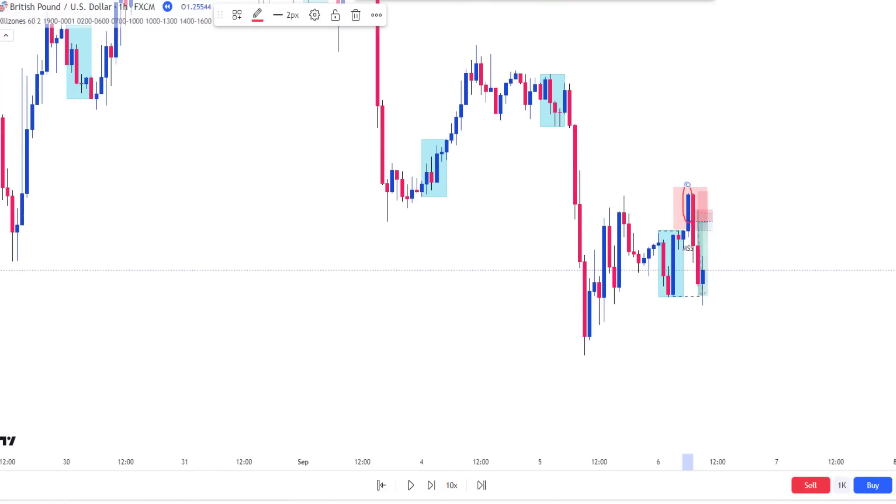
{"action": "left_click", "coordinate": [0, 356]}
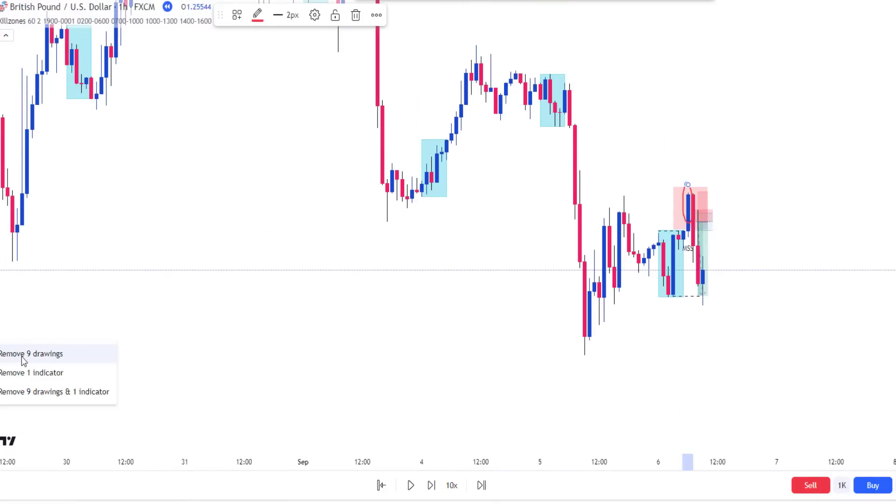
{"action": "left_click", "coordinate": [24, 361]}
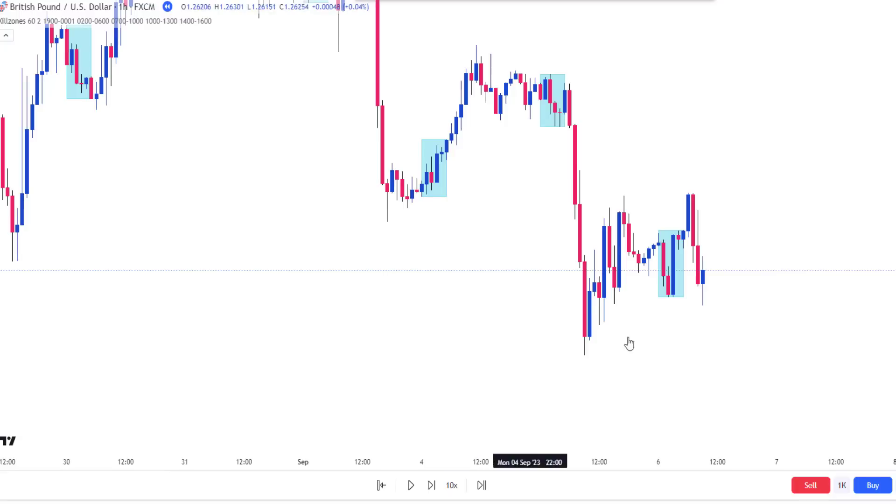
Step: Play the 1-hour replay forward until it catches up with the live candles
{"action": "scroll", "coordinate": [452, 326], "scroll_direction": "up", "scroll_amount": 2}
{"action": "scroll", "coordinate": [449, 322], "scroll_direction": "down", "scroll_amount": 1}
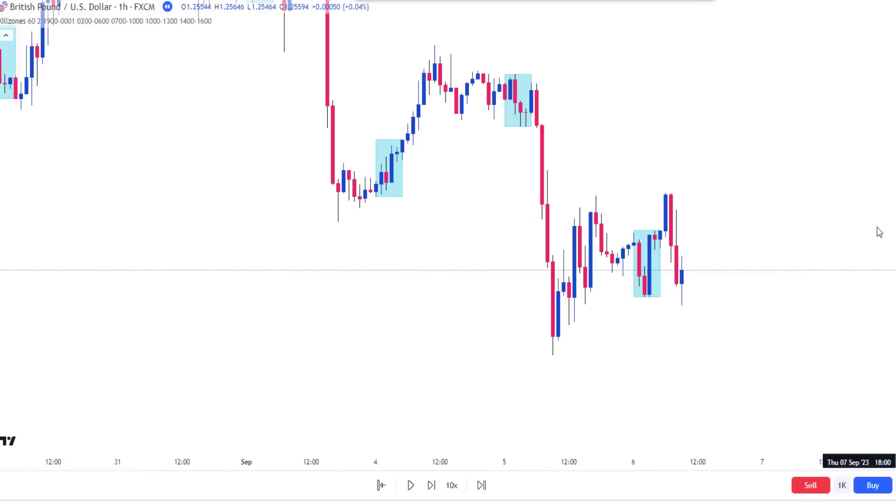
{"action": "left_click", "coordinate": [412, 486]}
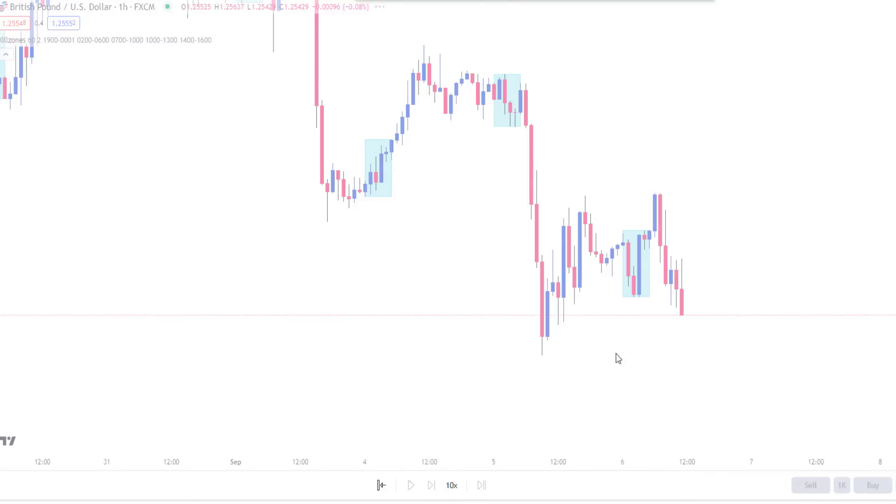
Step: Mark the gap of the 5 September sell-off with a horizontal parallel channel from Tue 05 Sep 06:00 to Thu 07 Sep 17:00
{"action": "left_click_drag", "start_coordinate": [755, 336], "coordinate": [533, 346]}
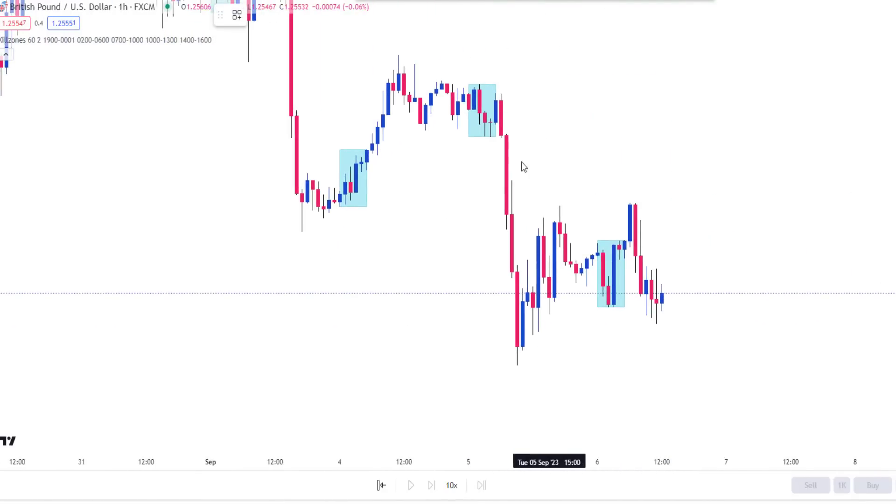
{"action": "left_click", "coordinate": [501, 139]}
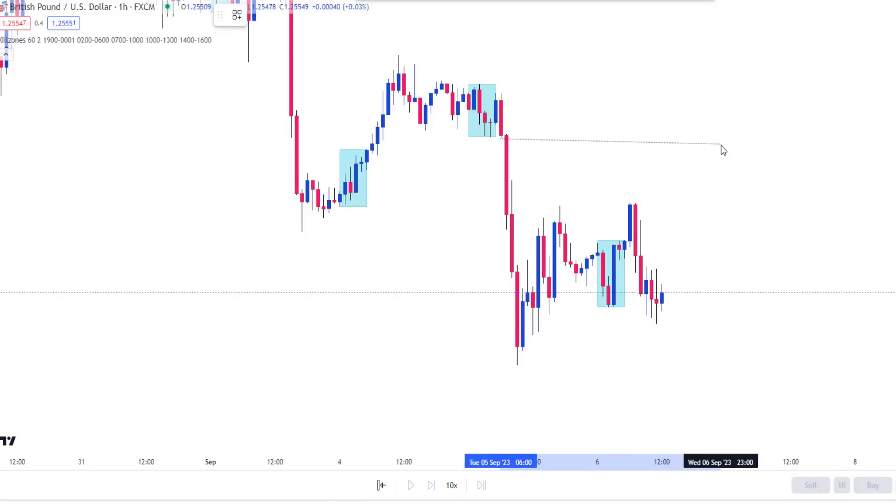
{"action": "left_click", "coordinate": [820, 141]}
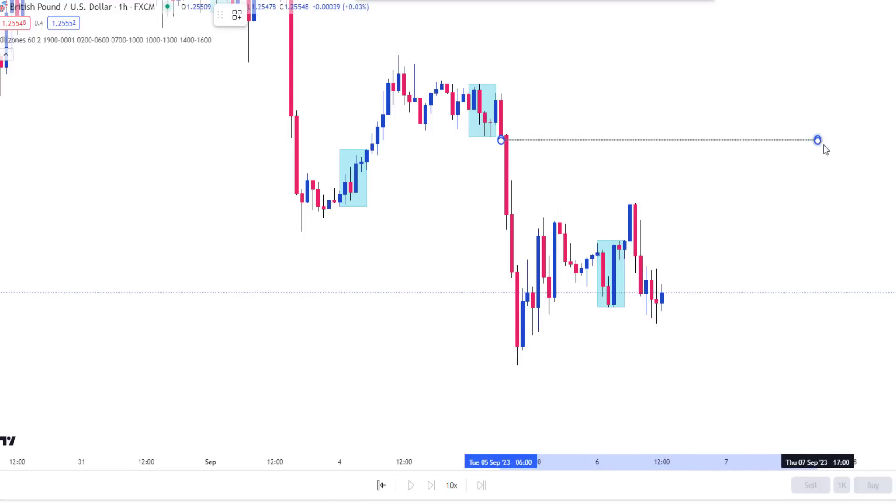
{"action": "left_click", "coordinate": [842, 181]}
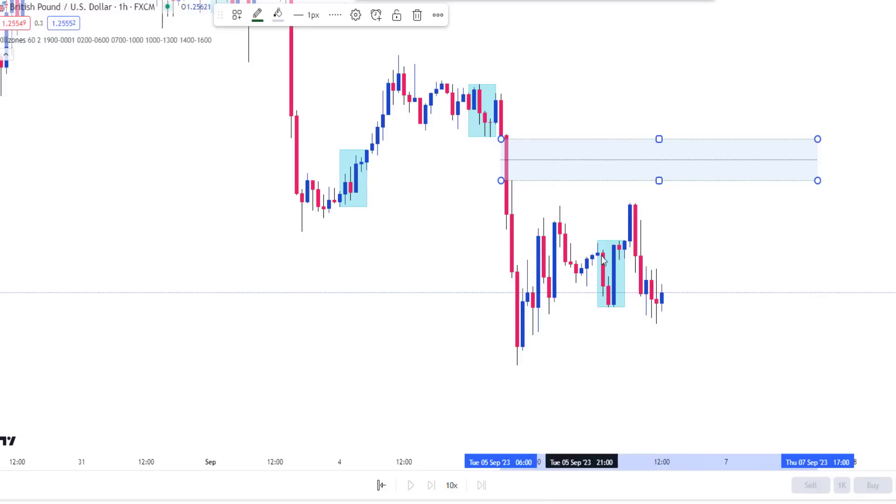
{"action": "left_click", "coordinate": [469, 50]}
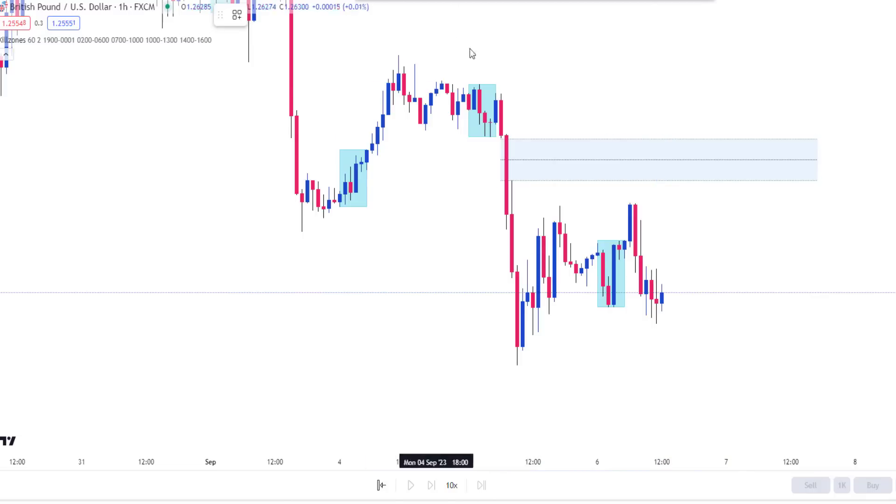
Step: Draw a Fibonacci retracement over the 5 September drop, with 100% at the swing high 1.26291 and 0% at the low 1.25286
{"action": "left_click", "coordinate": [504, 101]}
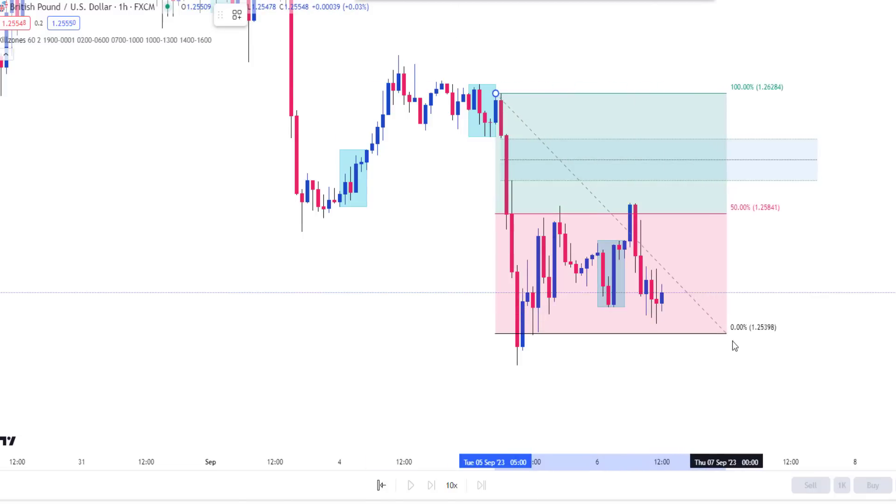
{"action": "left_click", "coordinate": [747, 364]}
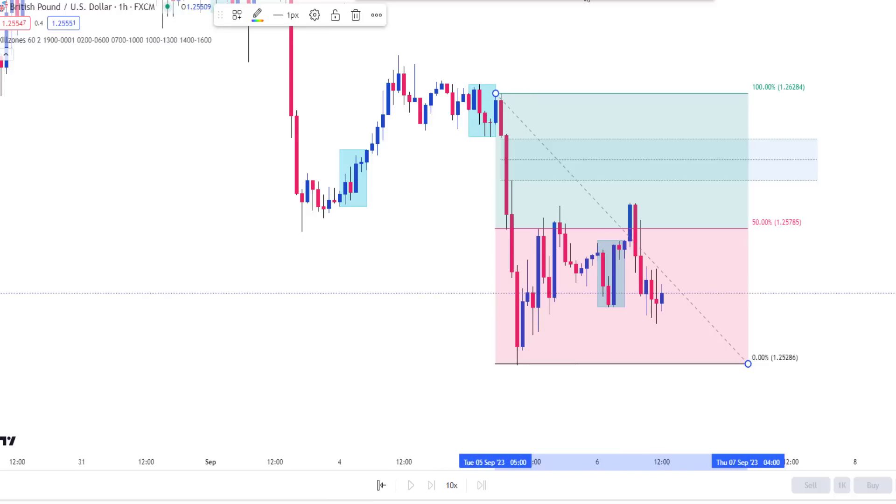
{"action": "left_click_drag", "start_coordinate": [496, 94], "coordinate": [496, 91]}
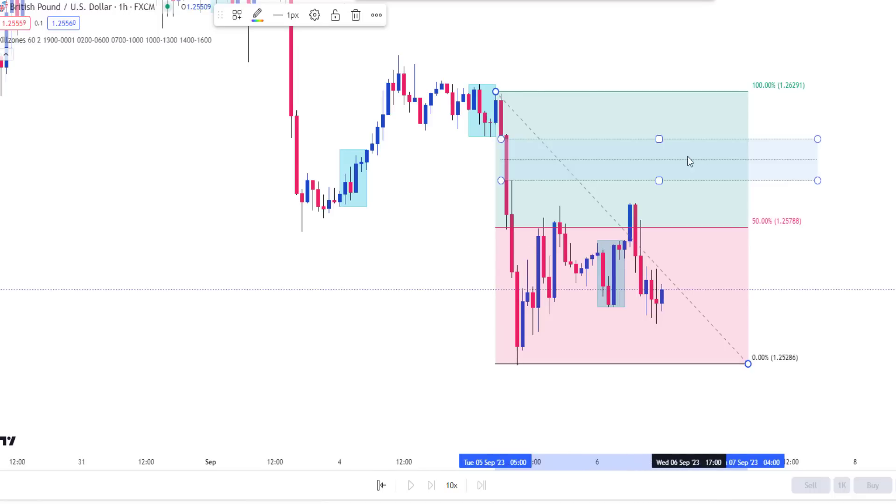
Step: Sketch a red brush path from the latest candle up into the channel, down and back to it, then falling towards the 0% level
{"action": "left_click_drag", "start_coordinate": [663, 291], "coordinate": [684, 269]}
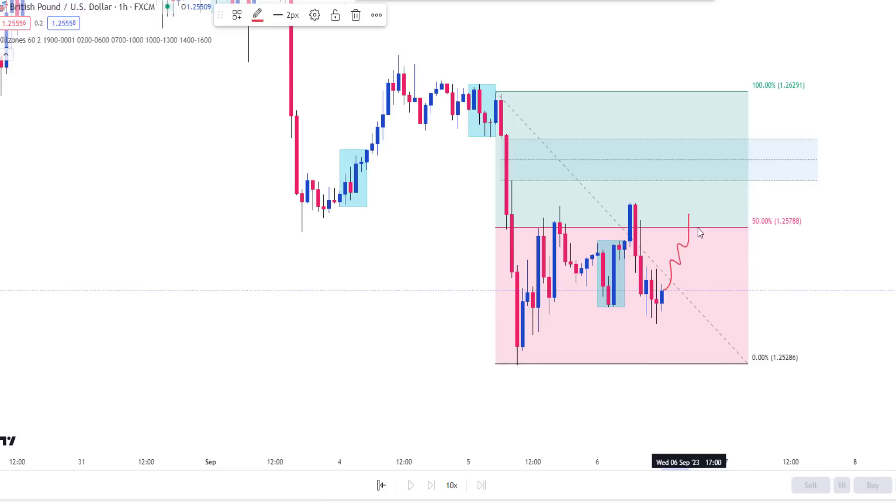
{"action": "left_click_drag", "start_coordinate": [698, 229], "coordinate": [699, 168]}
{"action": "left_click_drag", "start_coordinate": [717, 138], "coordinate": [806, 349]}
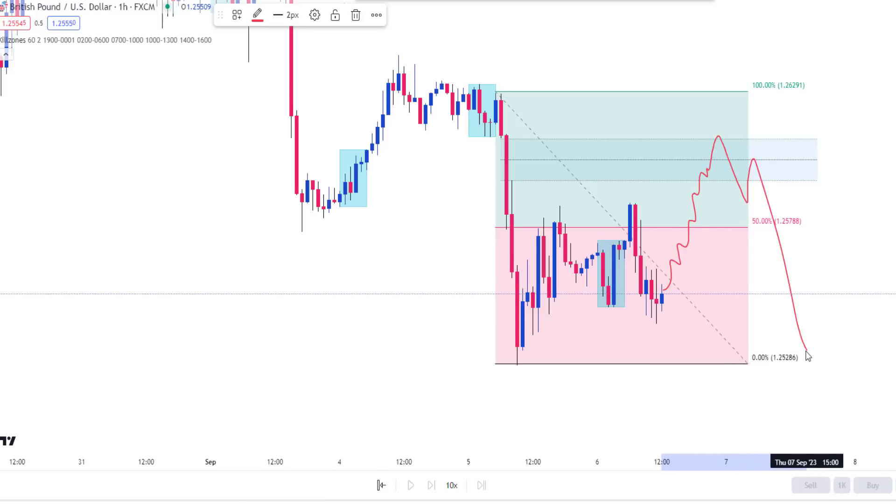